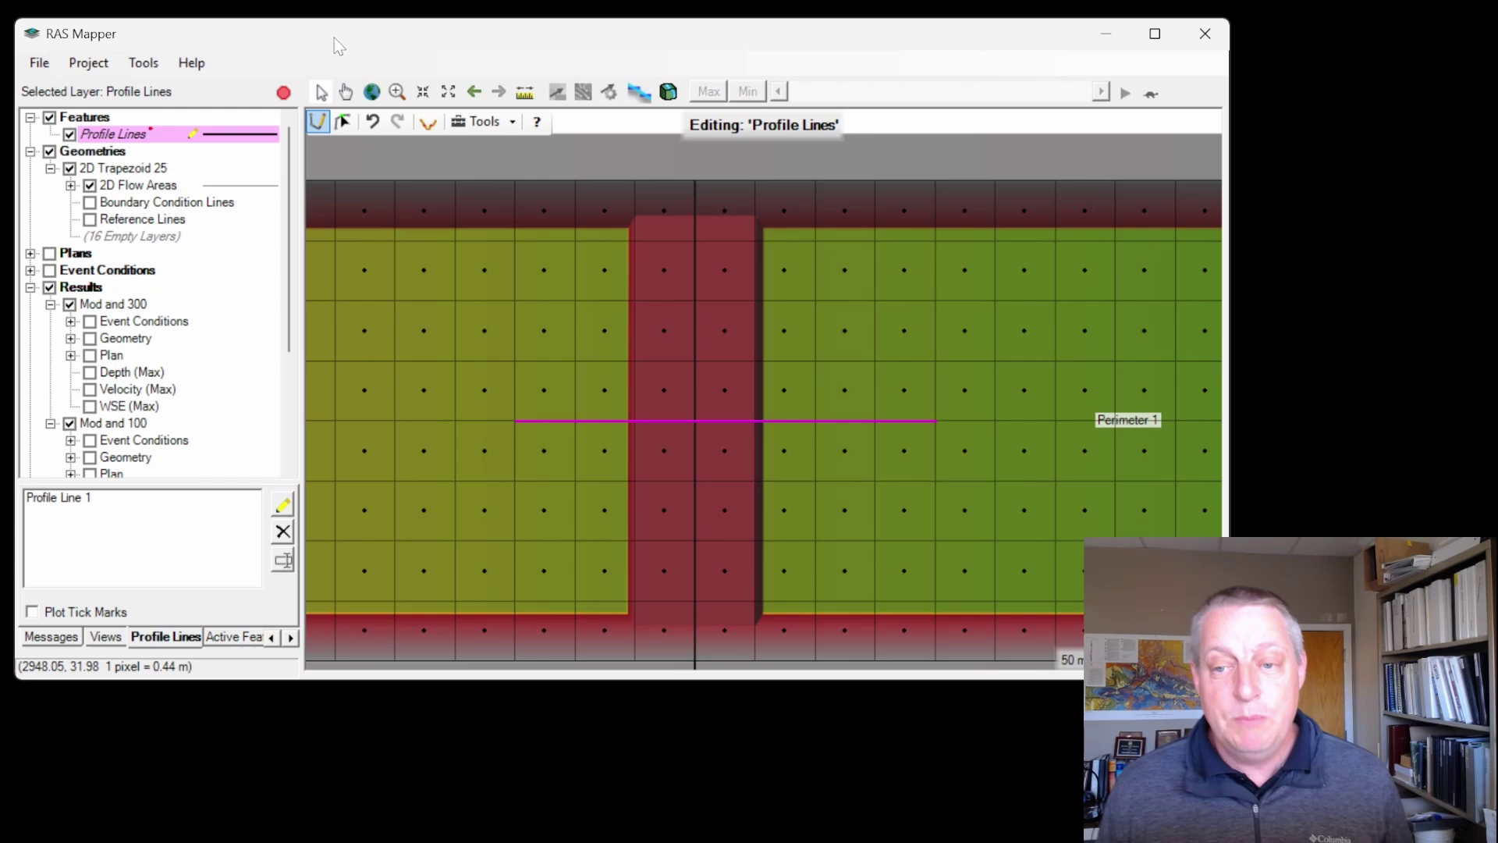
Step: Turn on the WSE (Max) layers for both the Mod and 100 and Mod and 300 results
scroll(644, 347, down, 3)
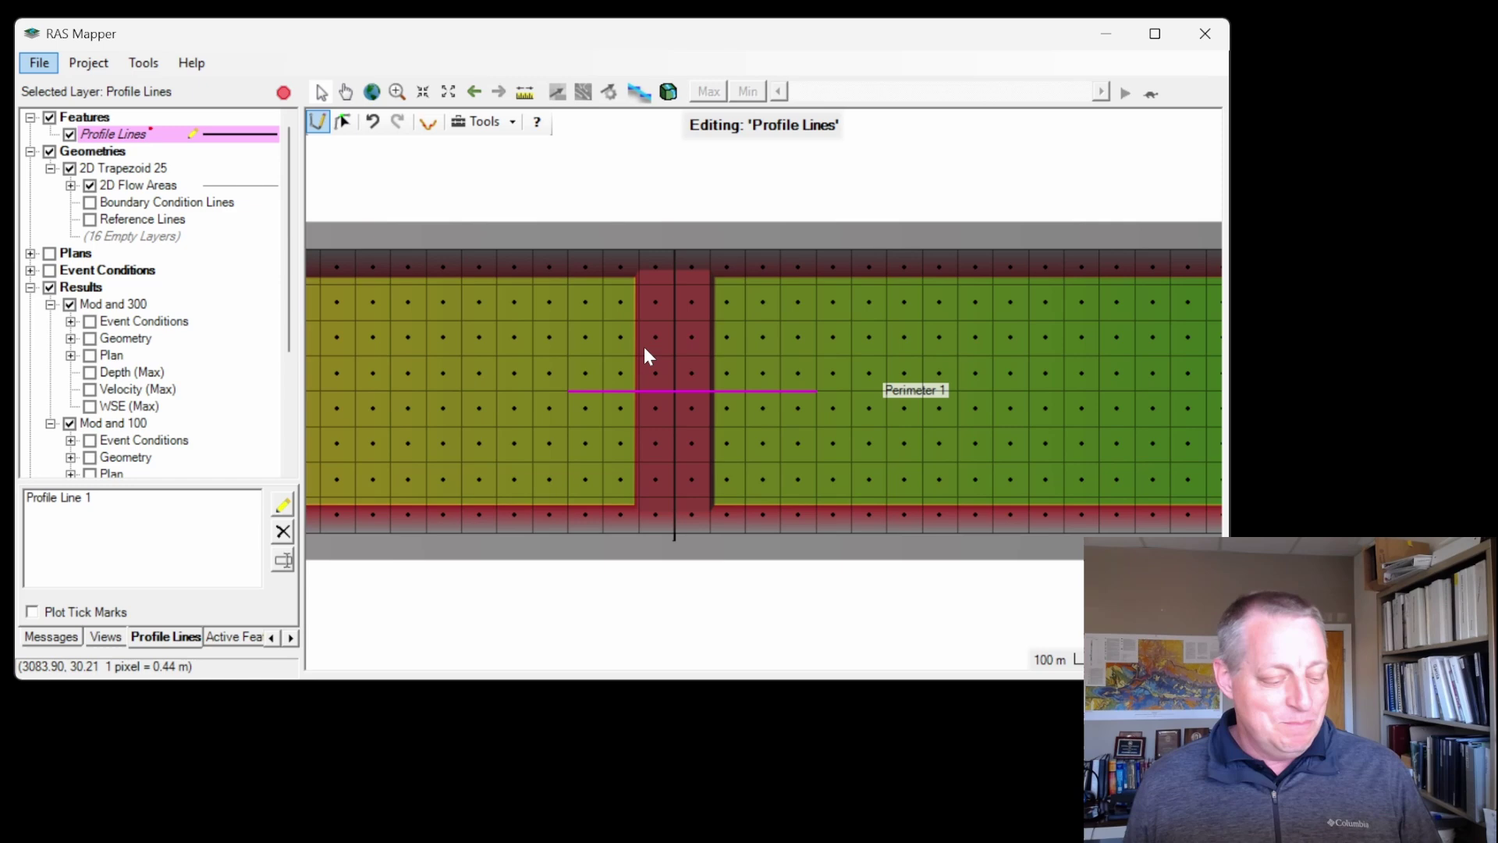
click(662, 360)
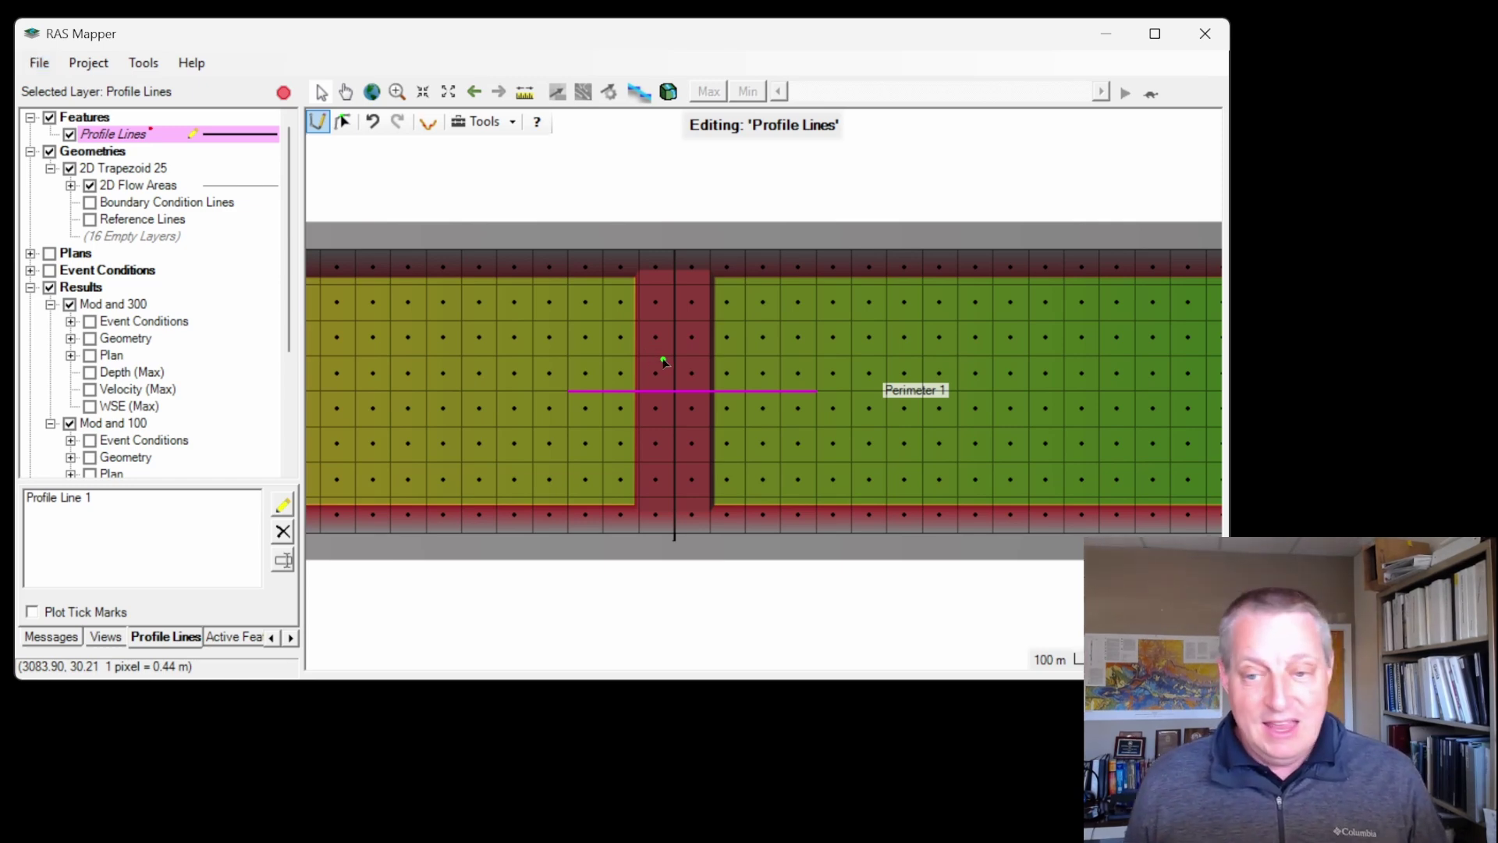
scroll(665, 362, up, 1)
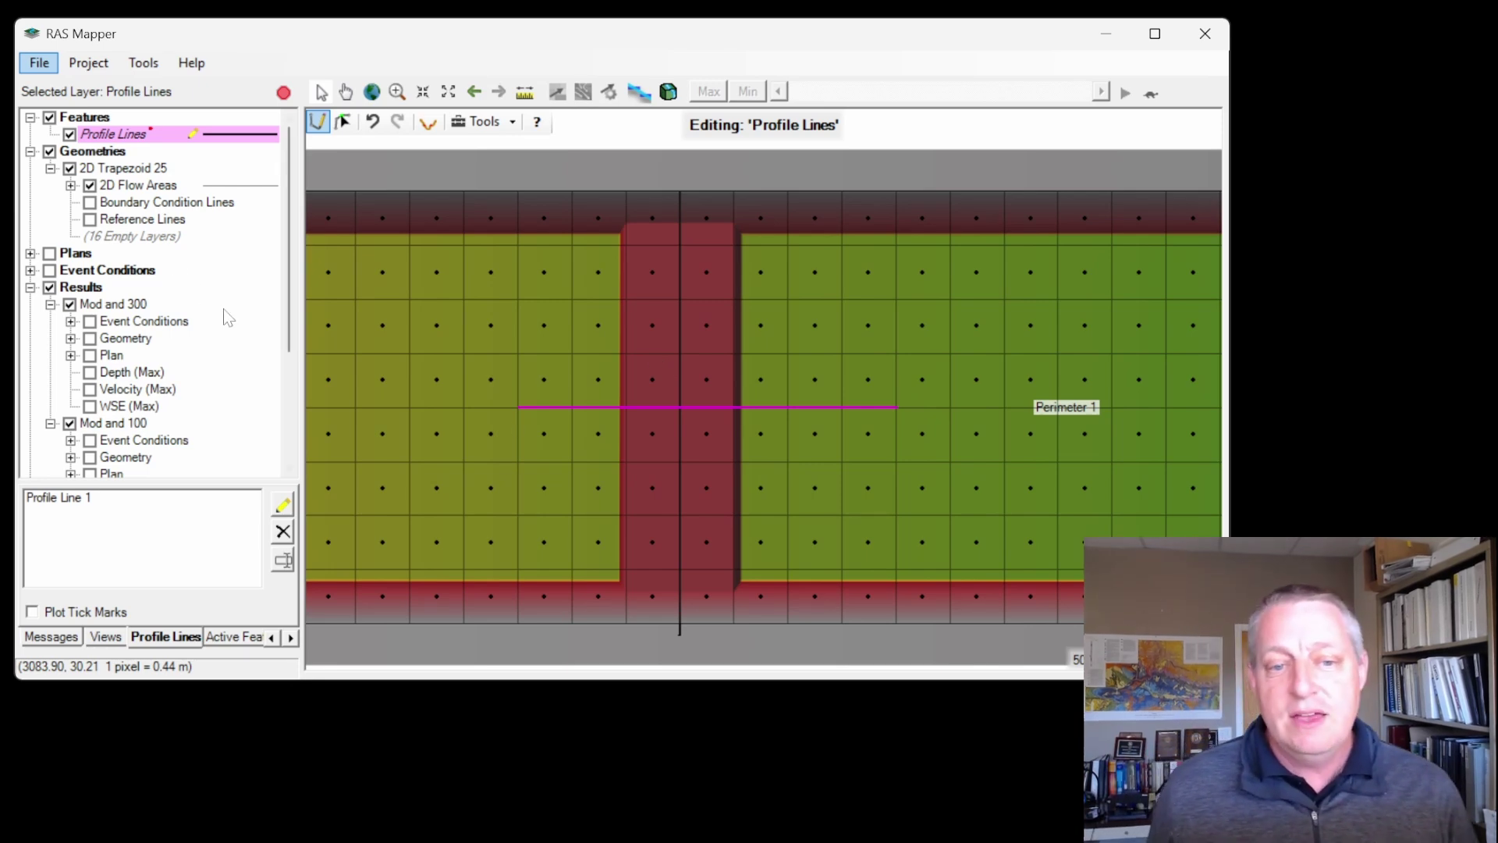
scroll(288, 327, down, 1)
scroll(289, 326, down, 2)
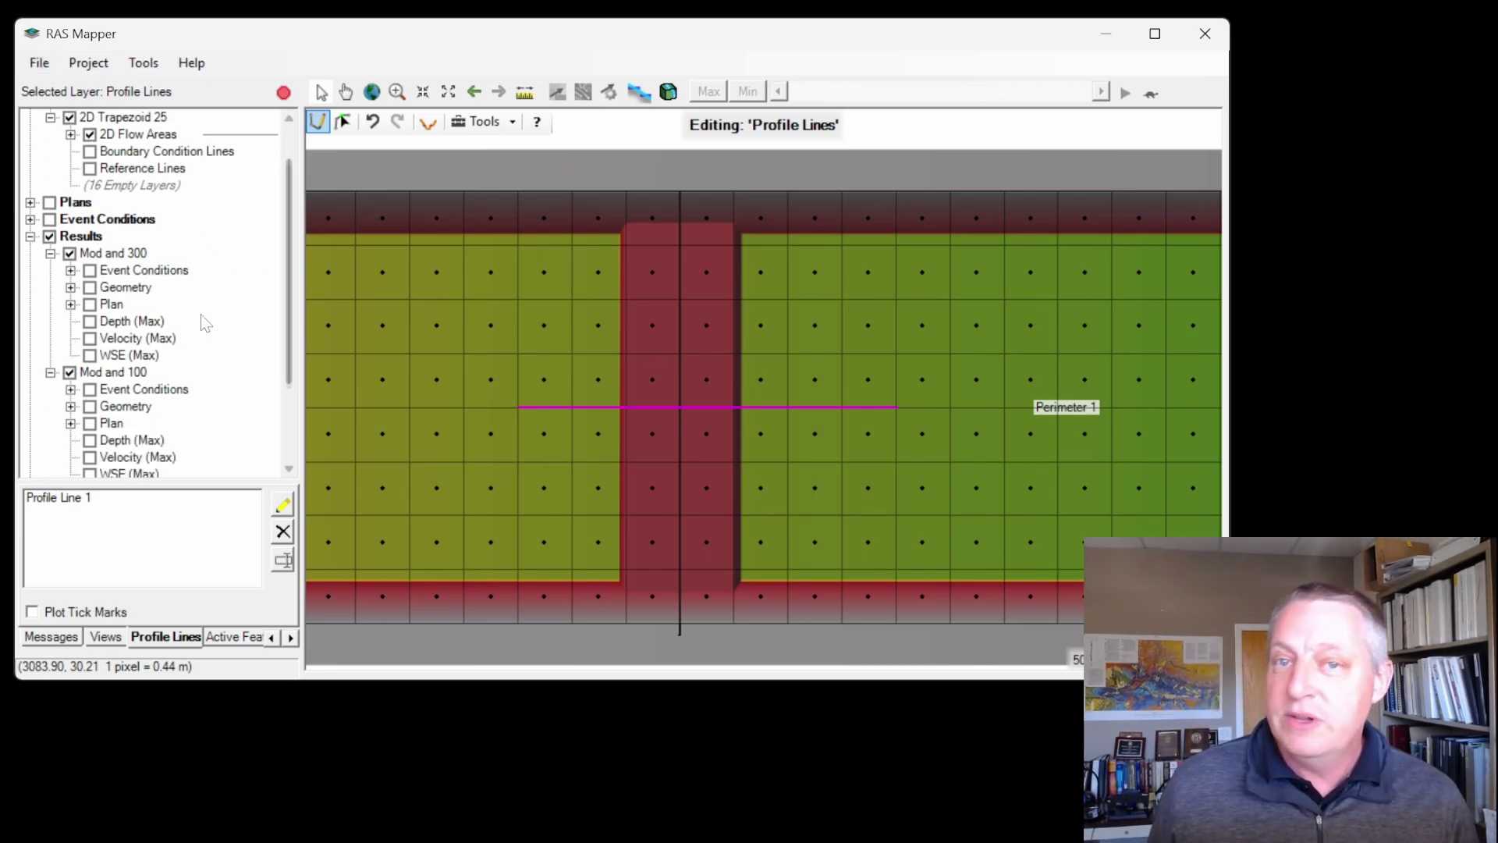
click(90, 473)
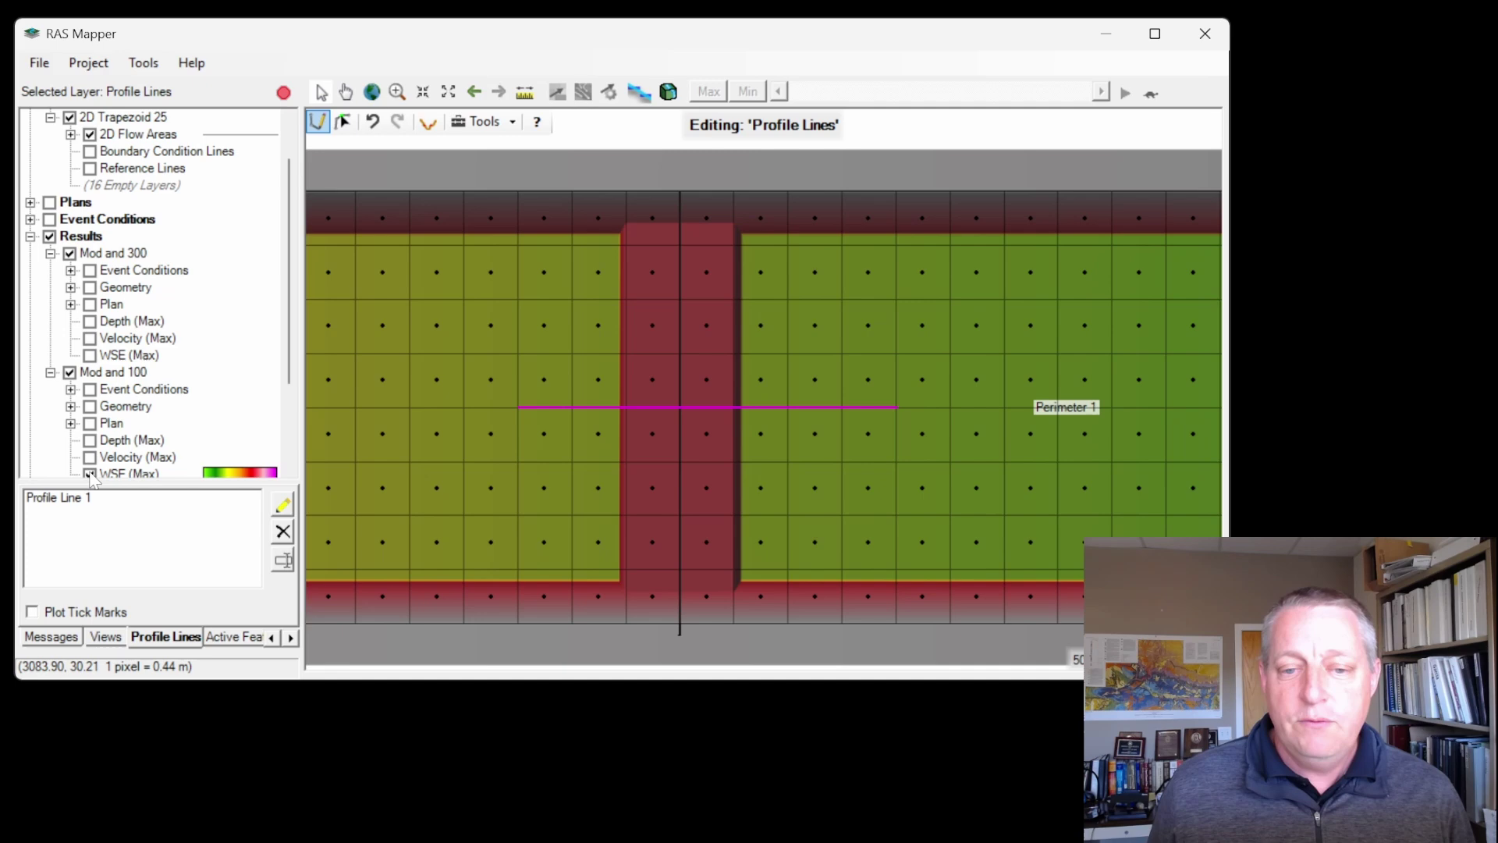
click(90, 356)
click(89, 356)
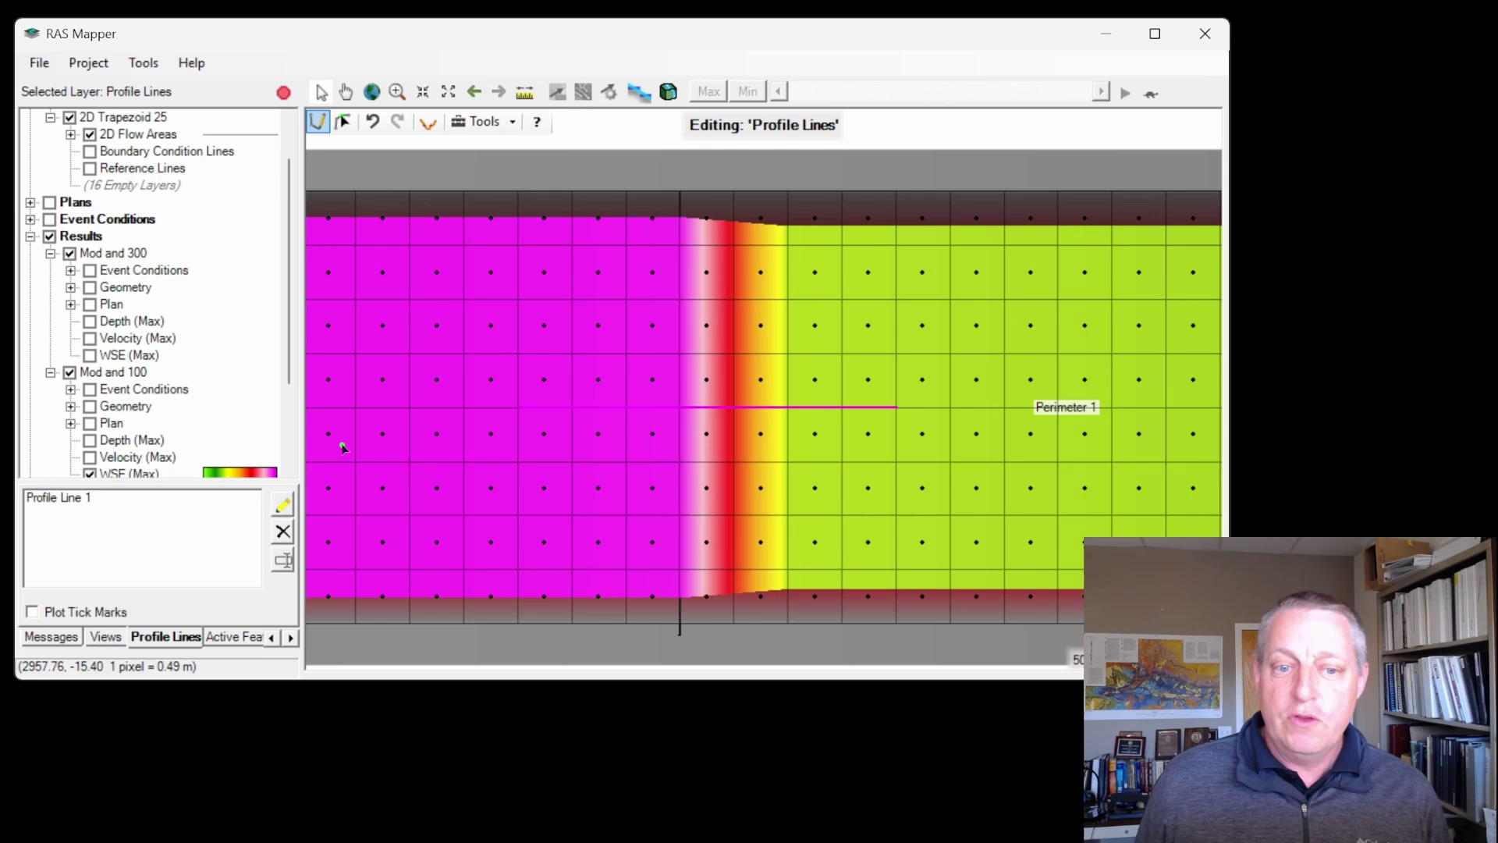
click(90, 356)
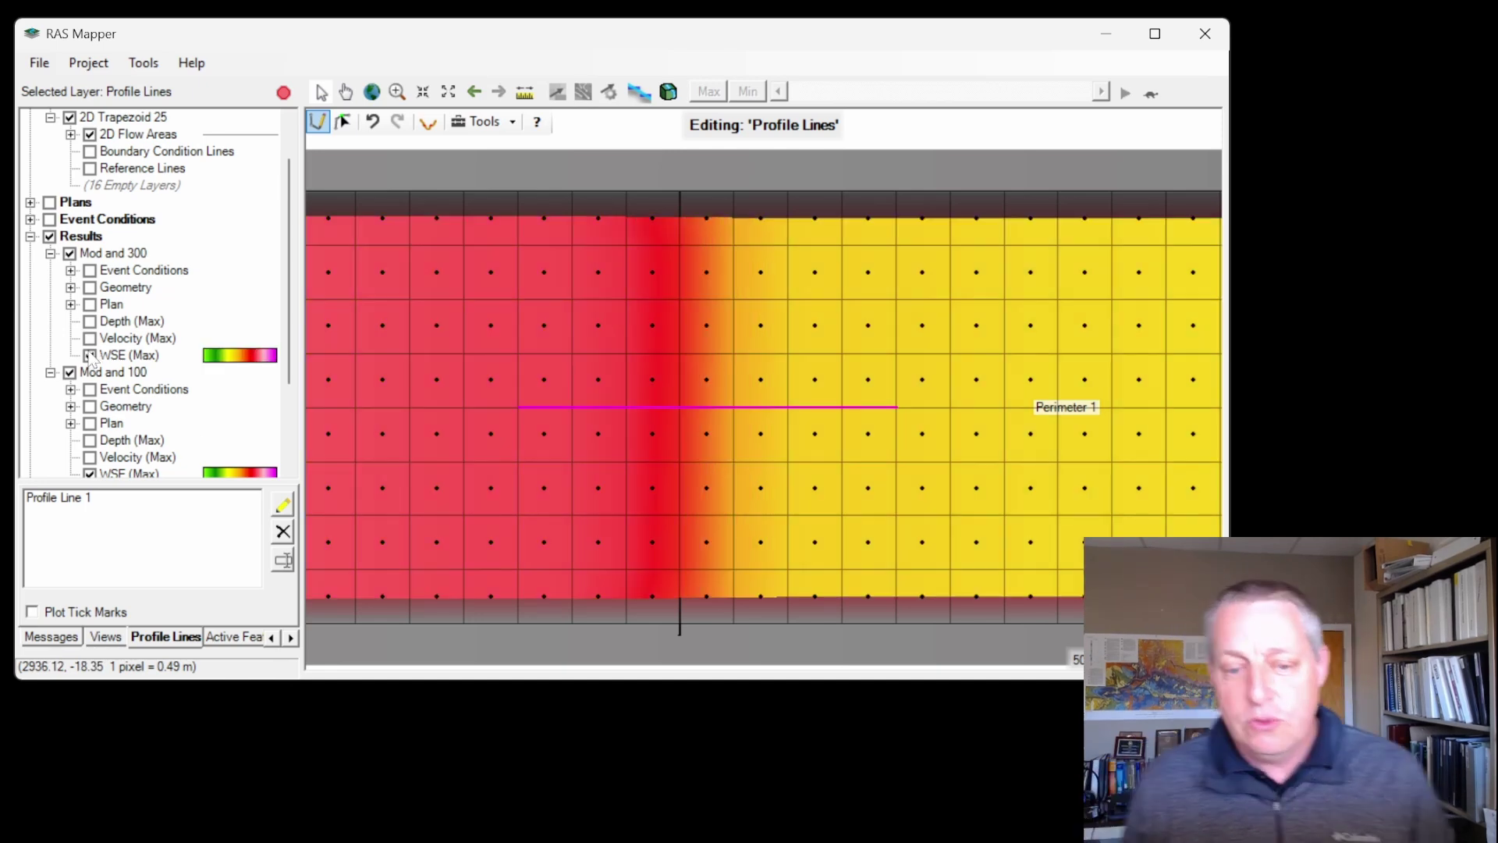
right_click(97, 502)
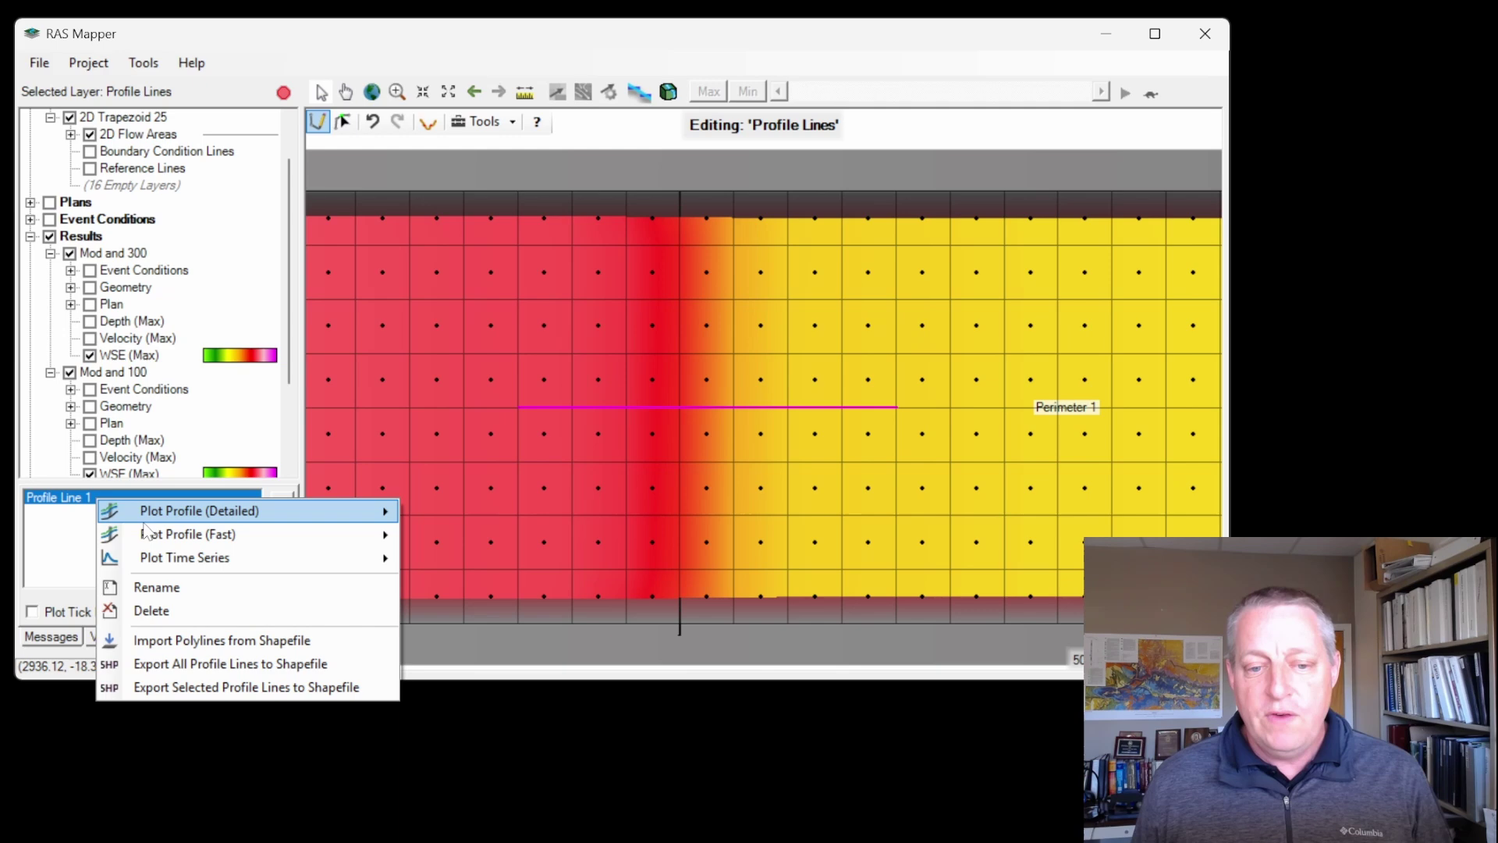
mouse_move(276, 544)
click(450, 559)
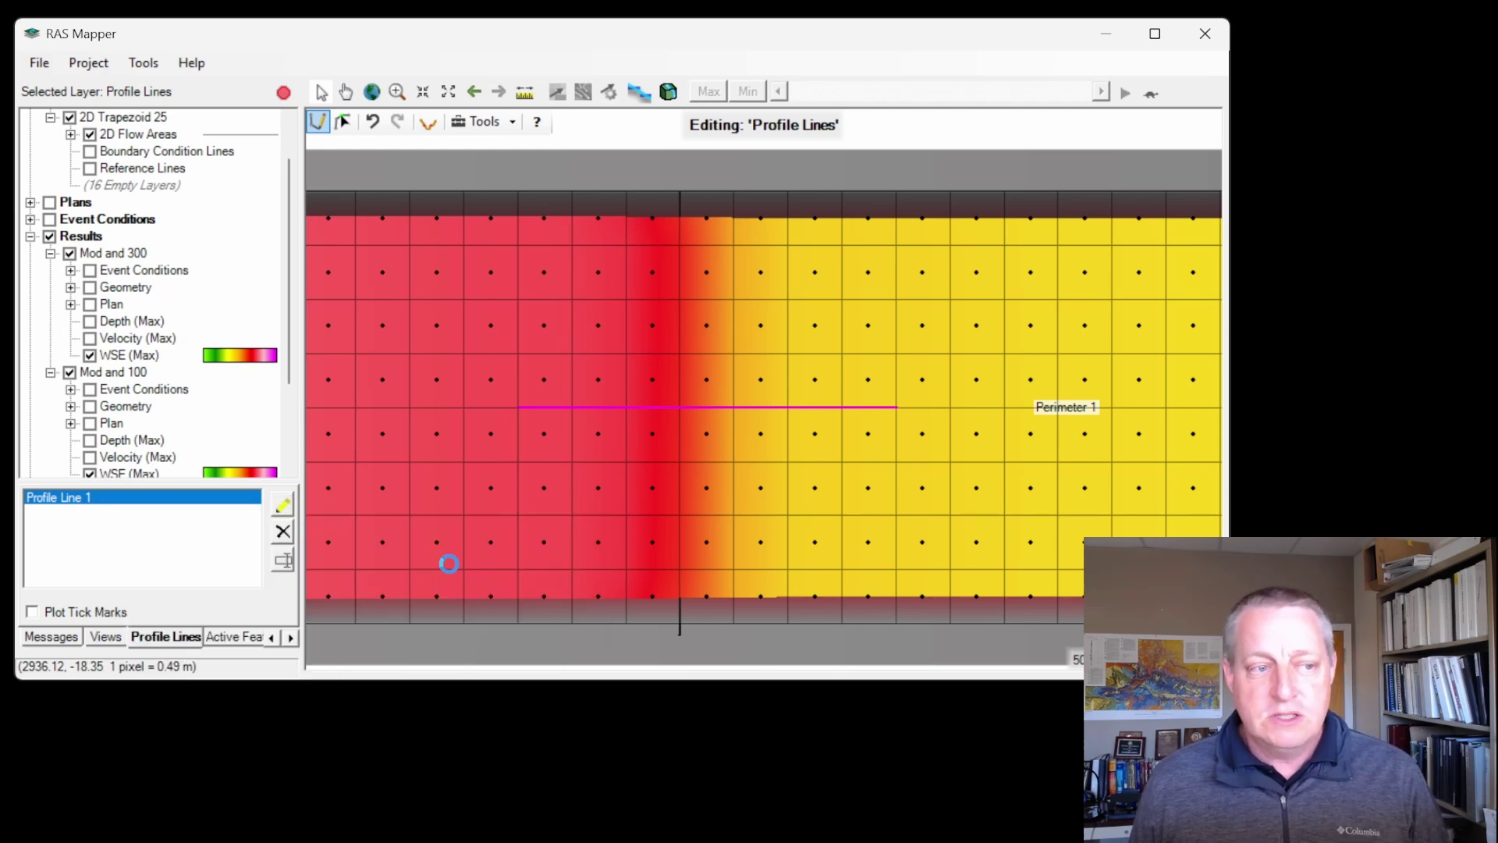
mouse_move(531, 375)
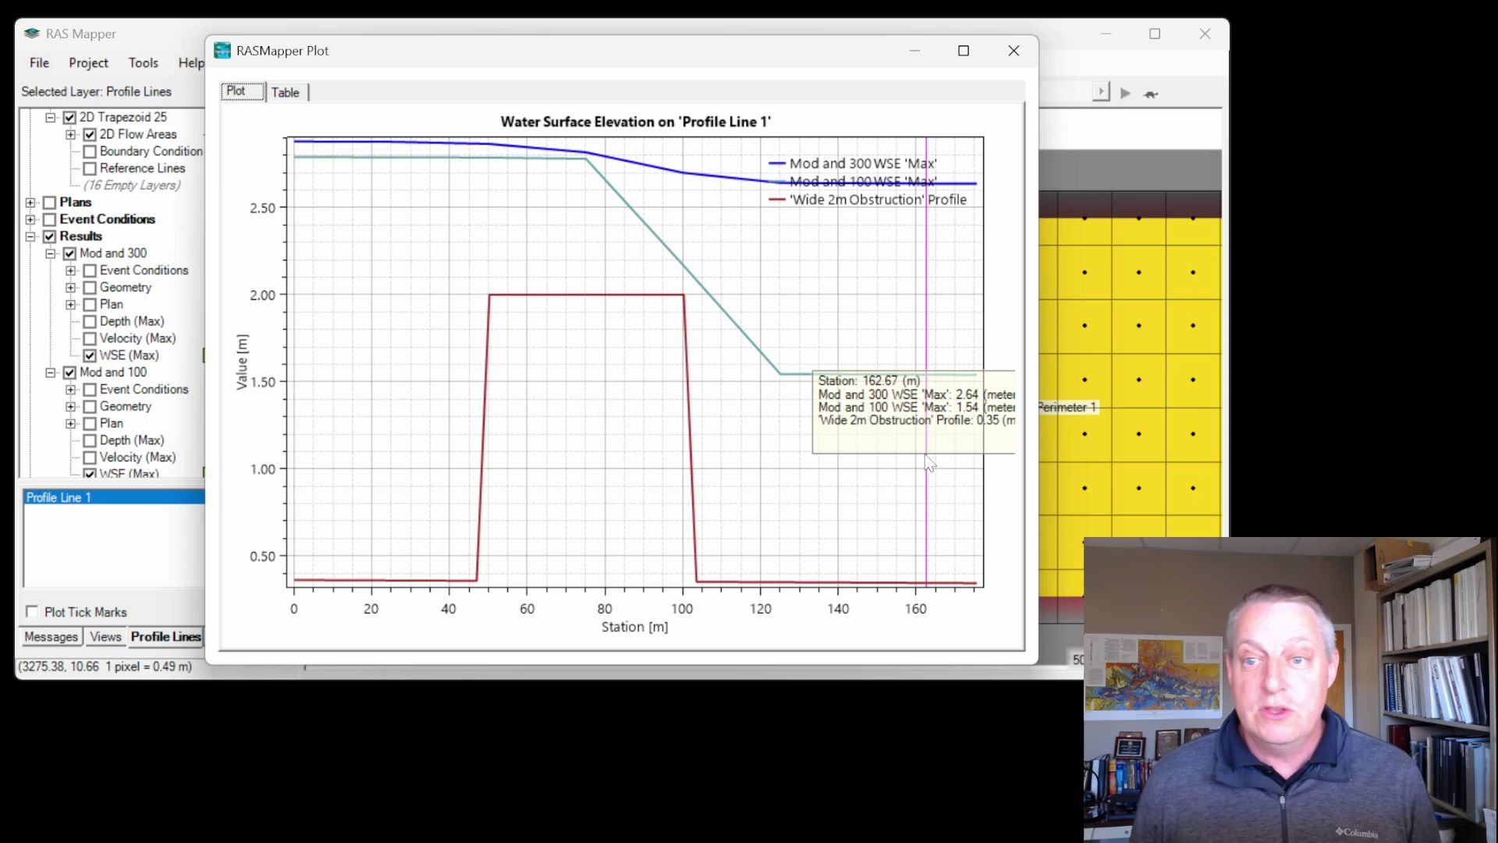
click(366, 151)
click(344, 152)
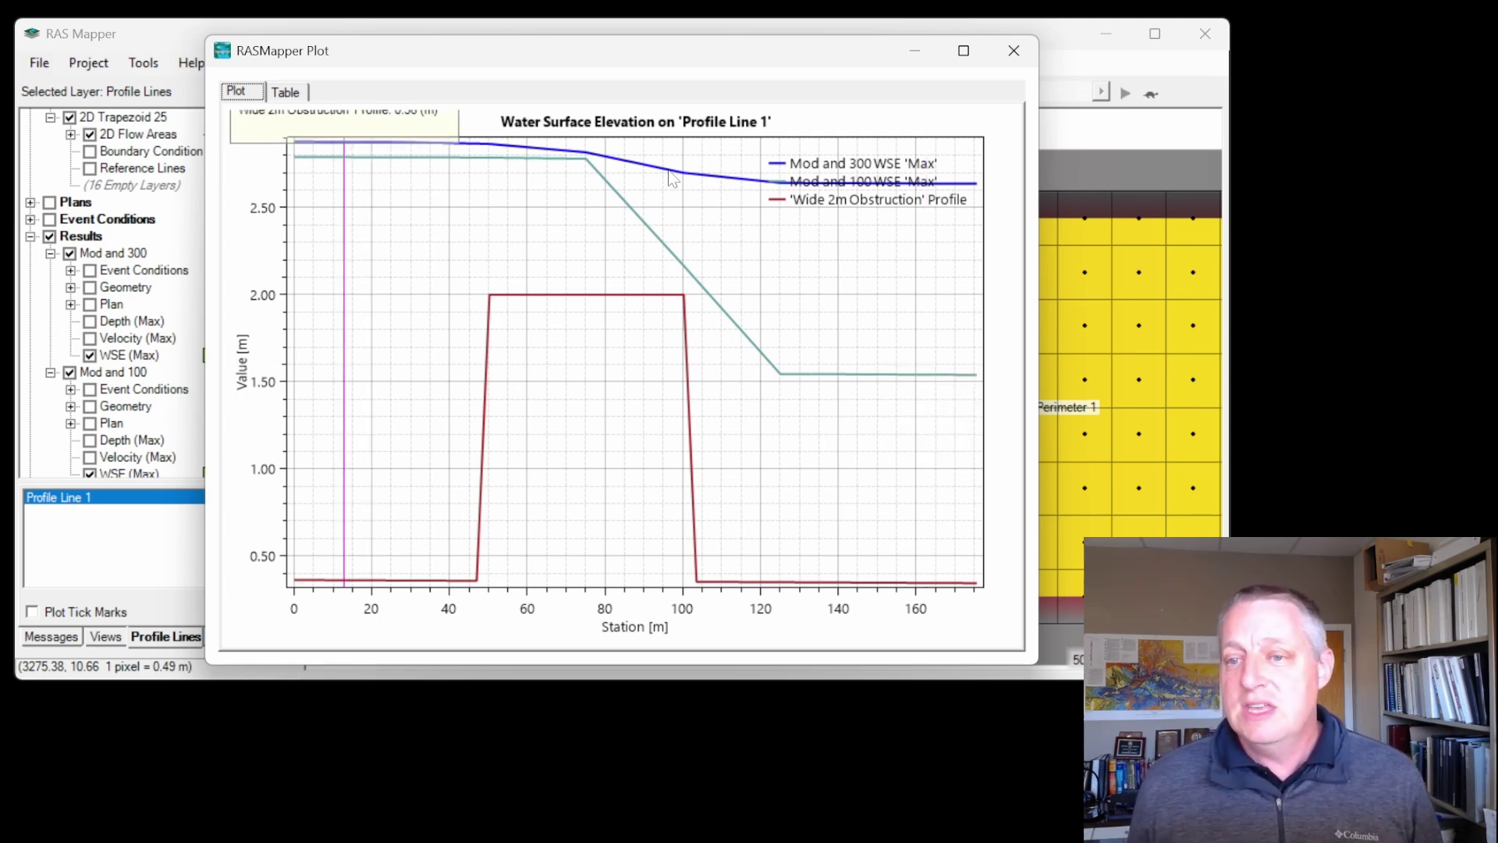
click(954, 201)
click(946, 202)
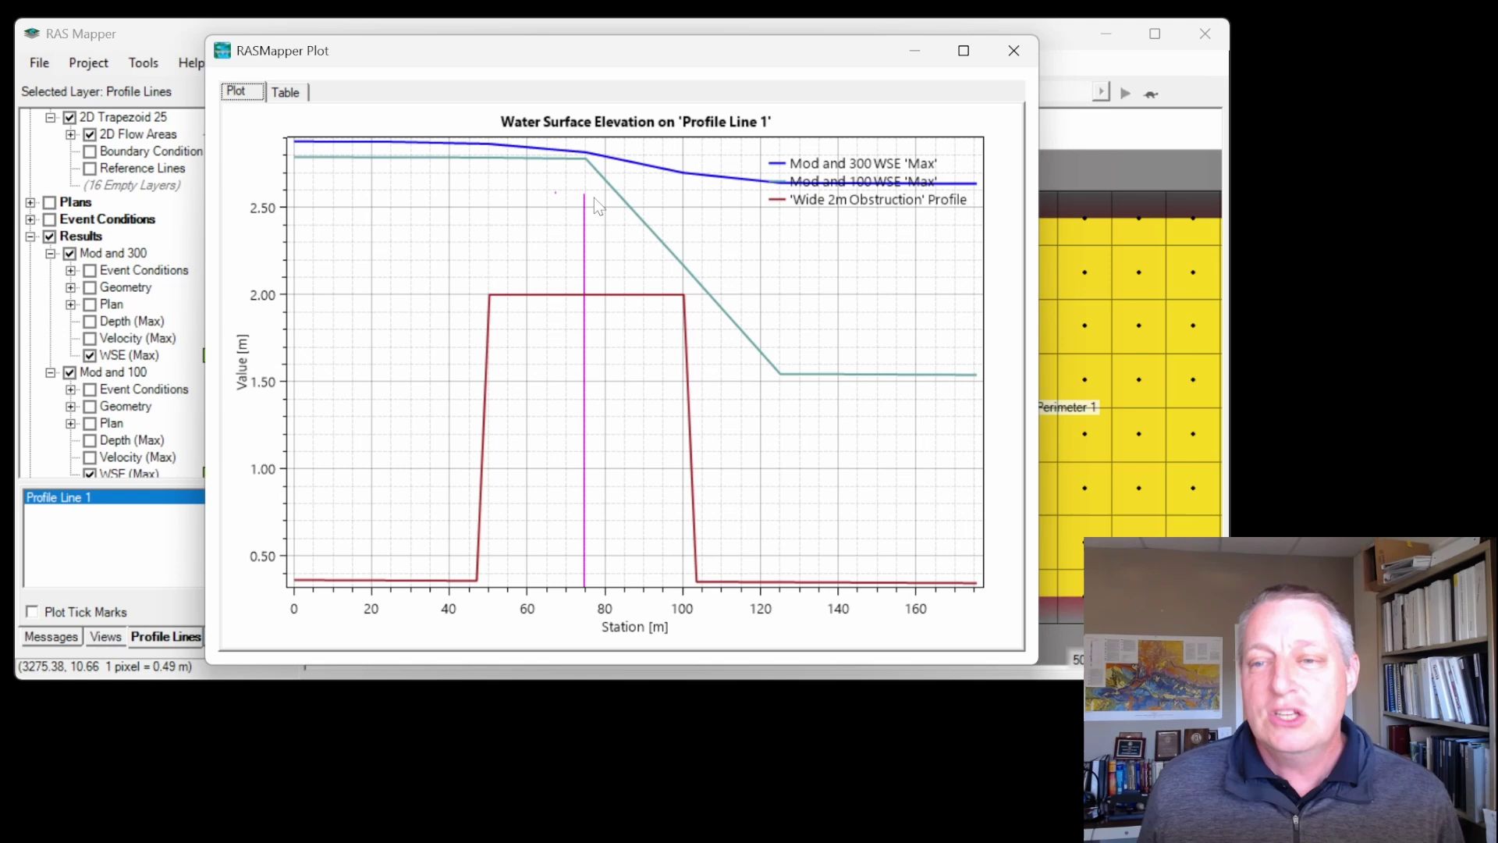
mouse_move(599, 175)
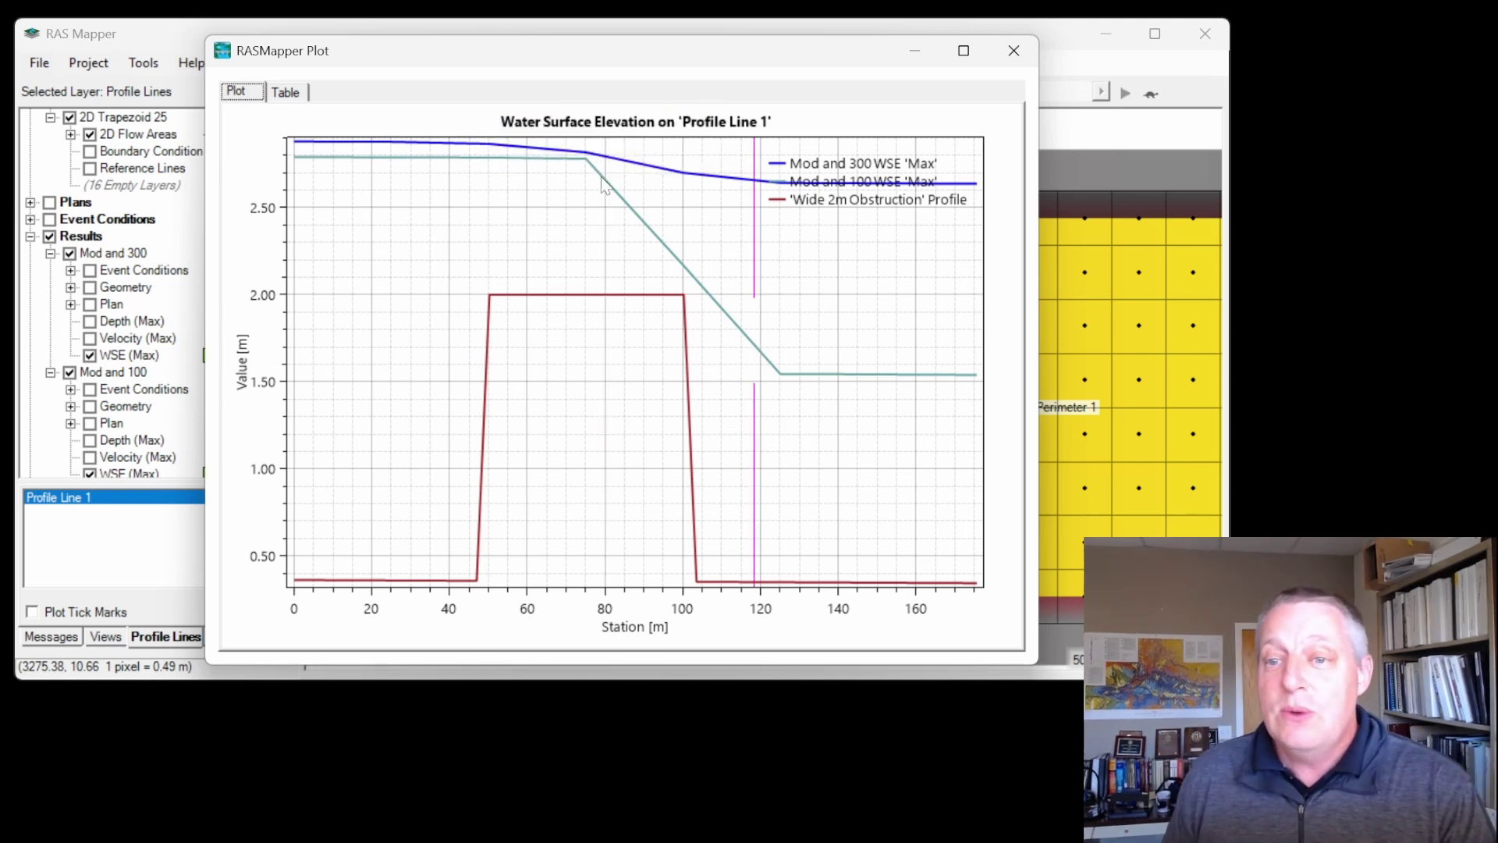
mouse_move(718, 406)
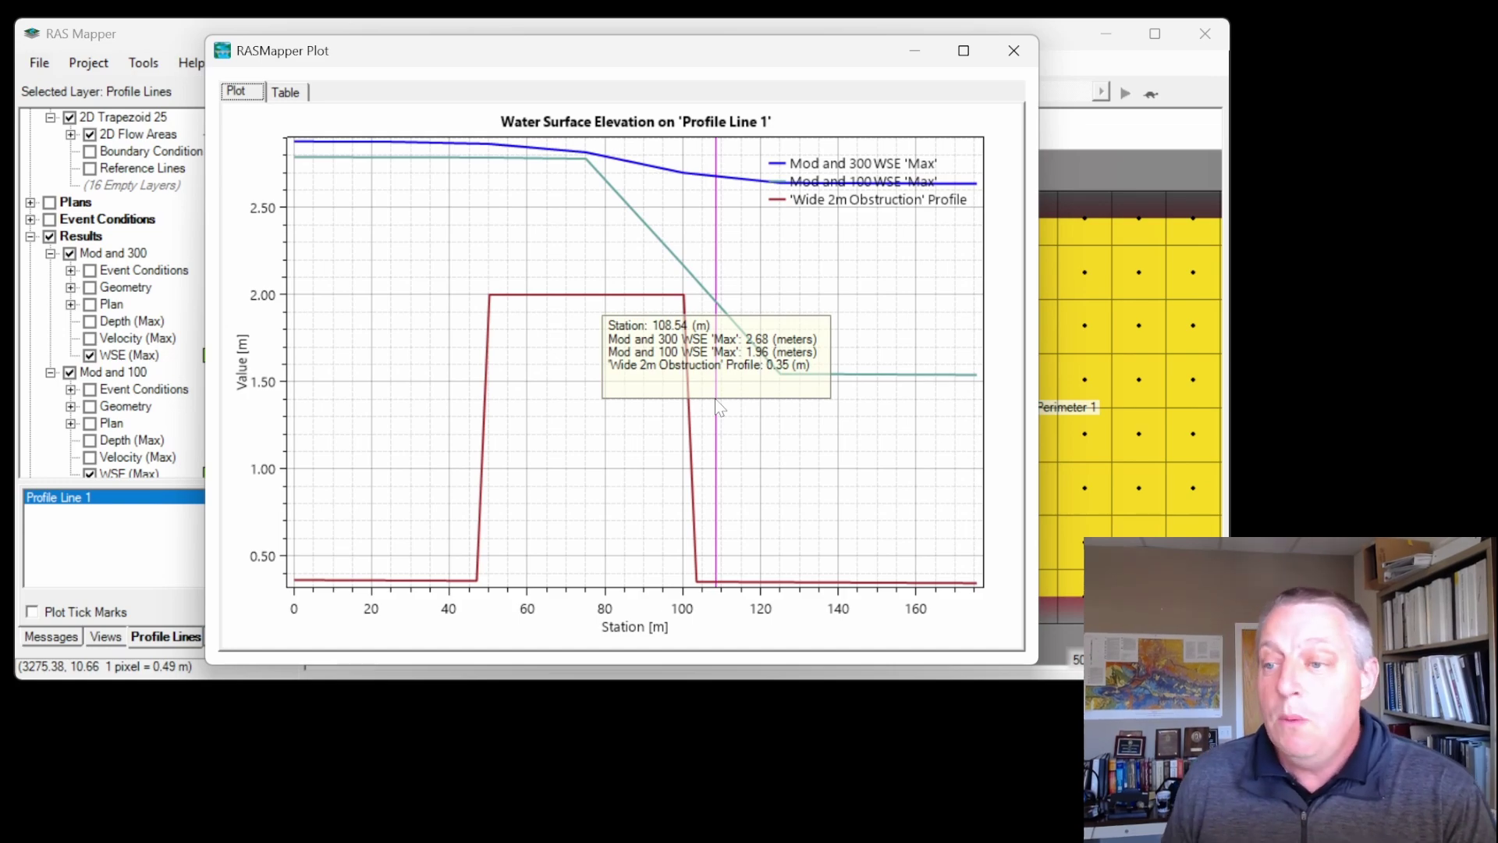
Step: Close the profile plot and save the 2D Trapezoid 25 geometry as 'Add Struct'
click(1012, 51)
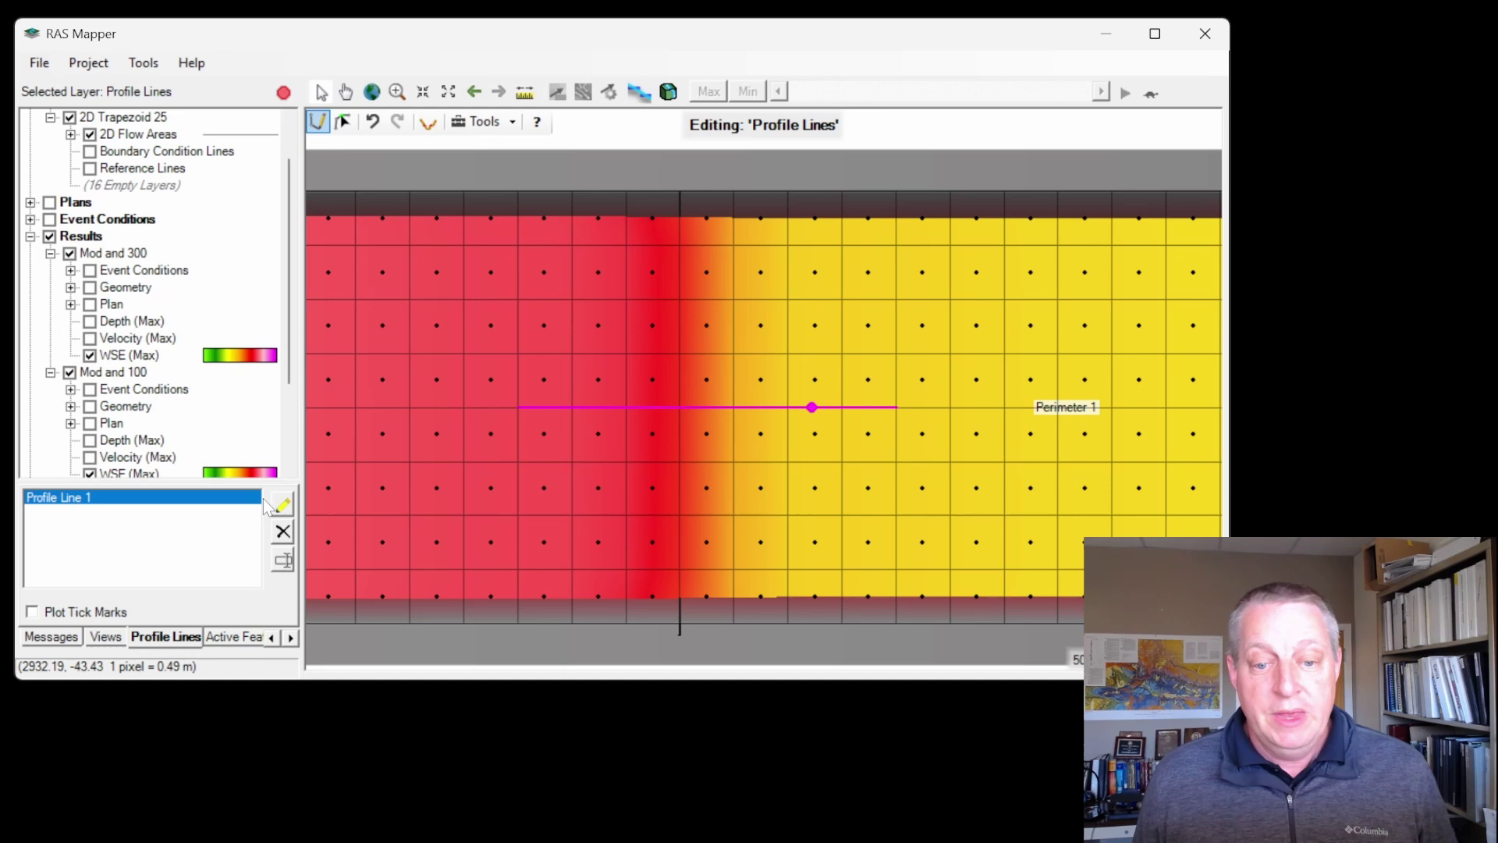
click(90, 356)
right_click(117, 169)
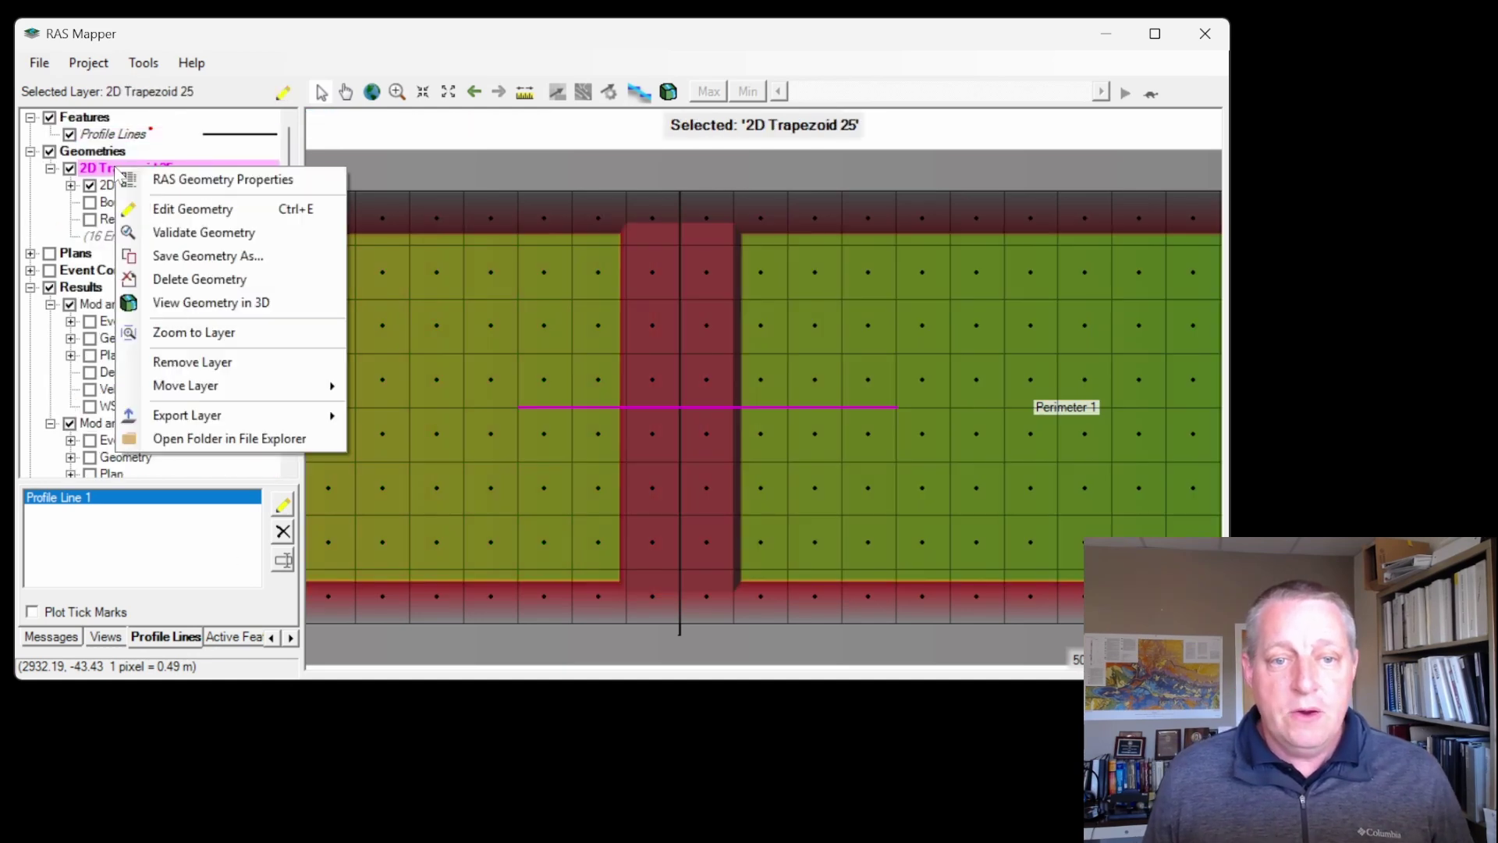
click(170, 260)
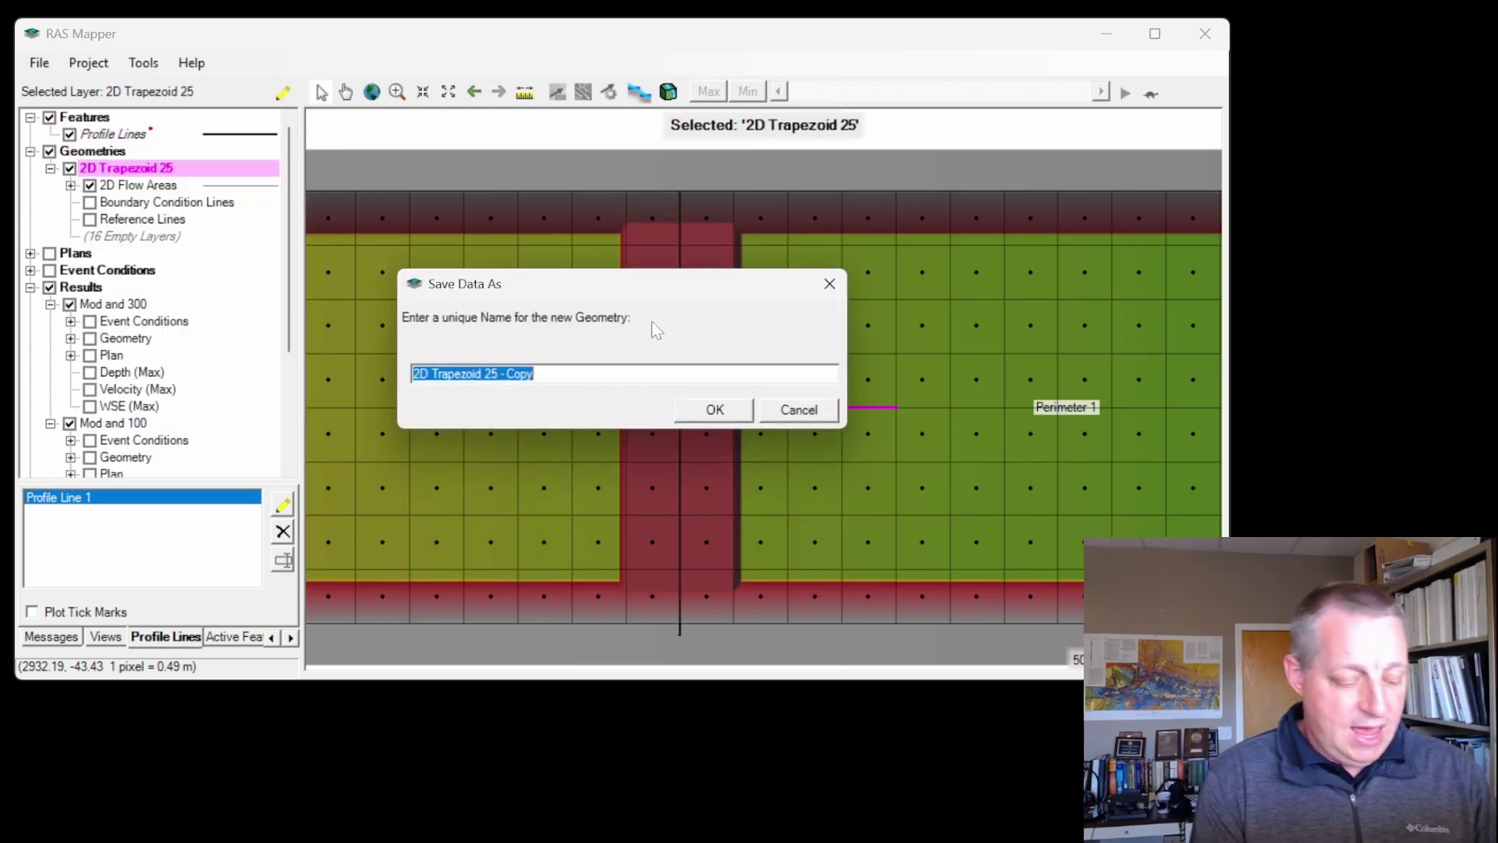
text(Add )
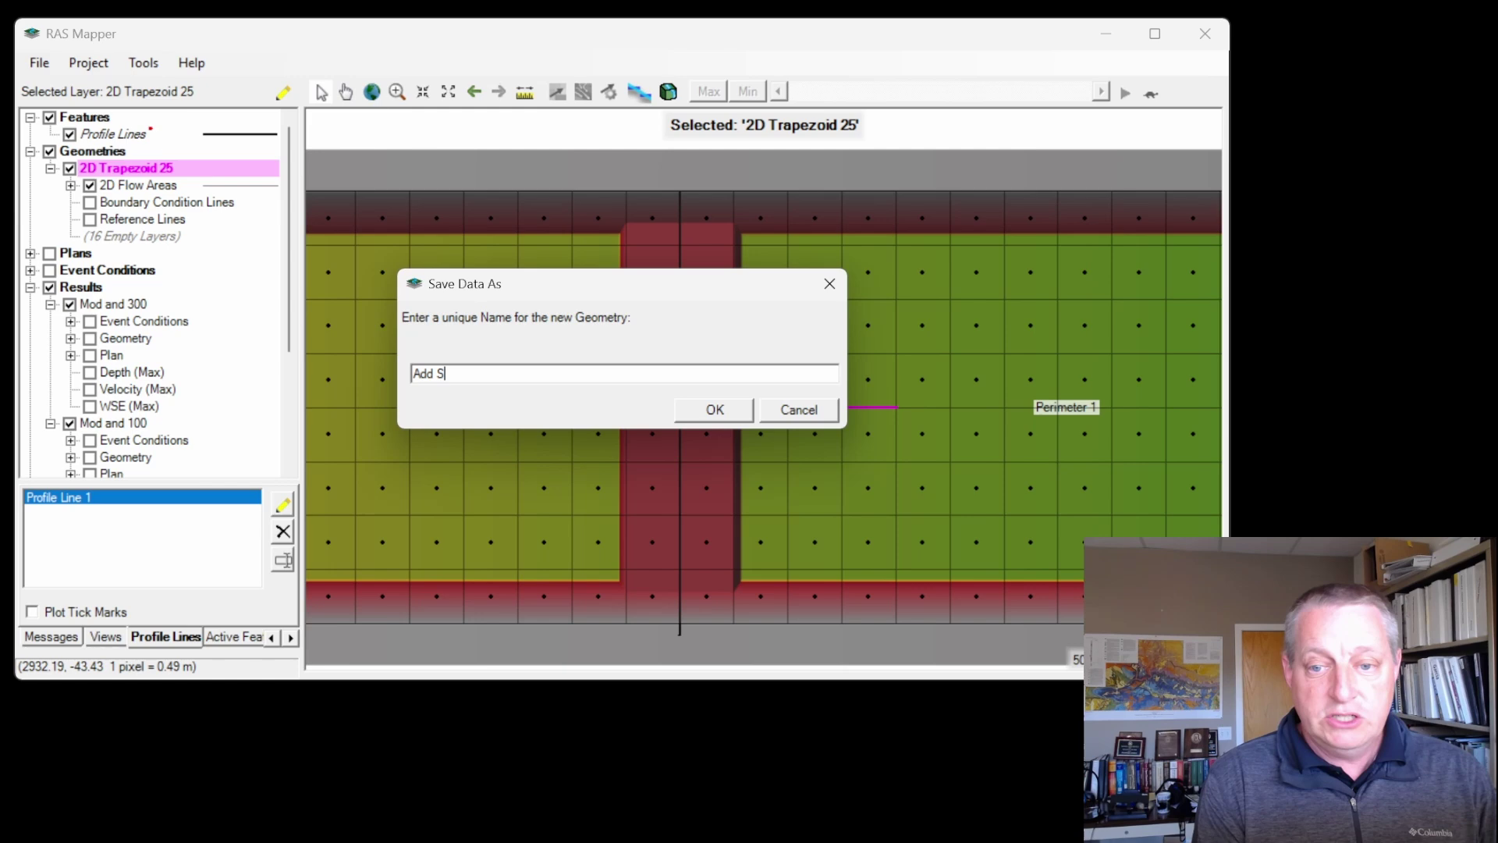
text(Struct)
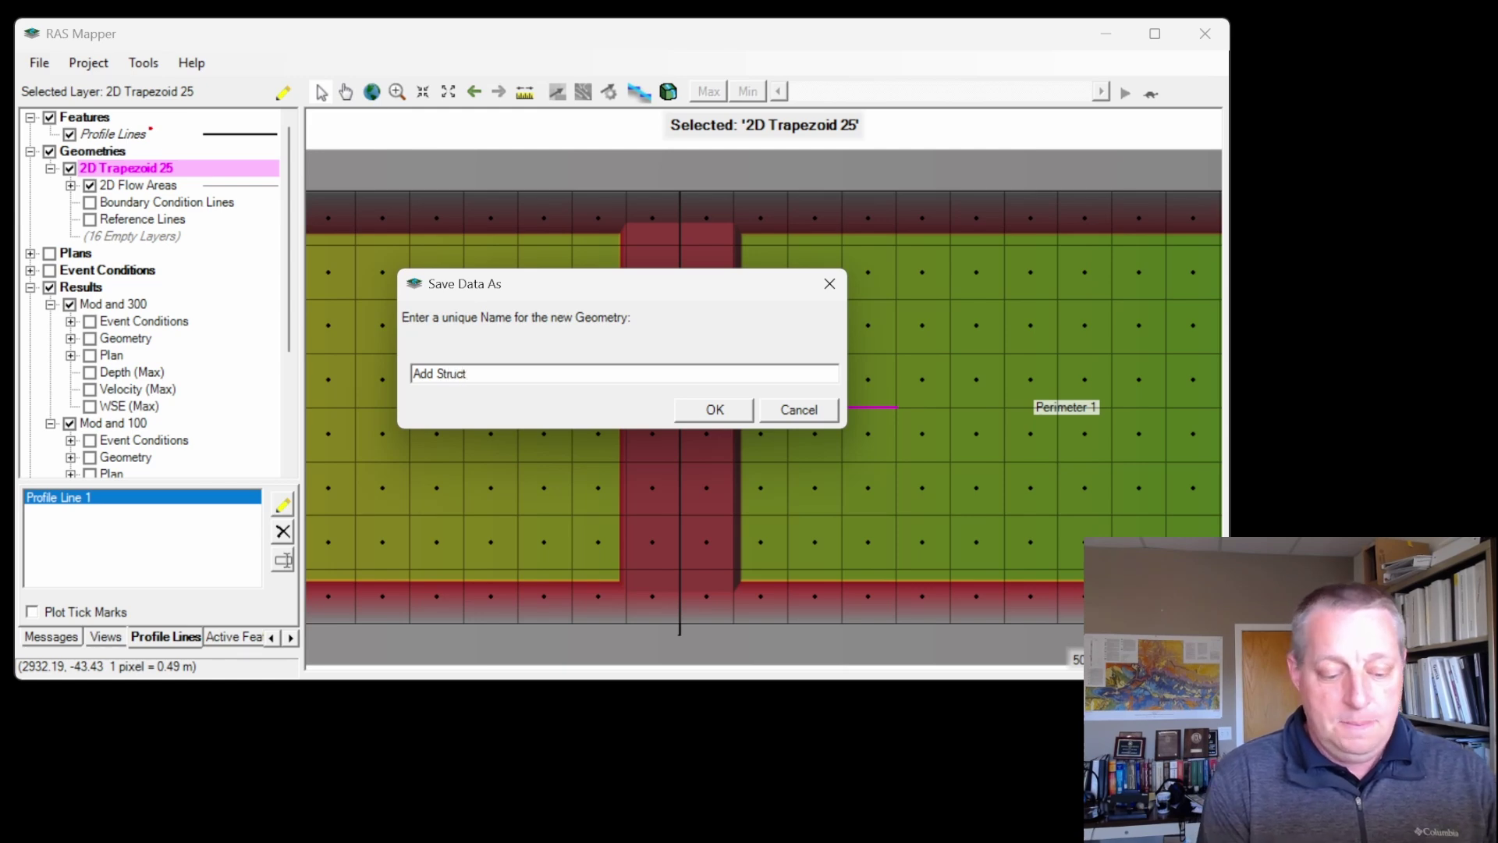
key(Return)
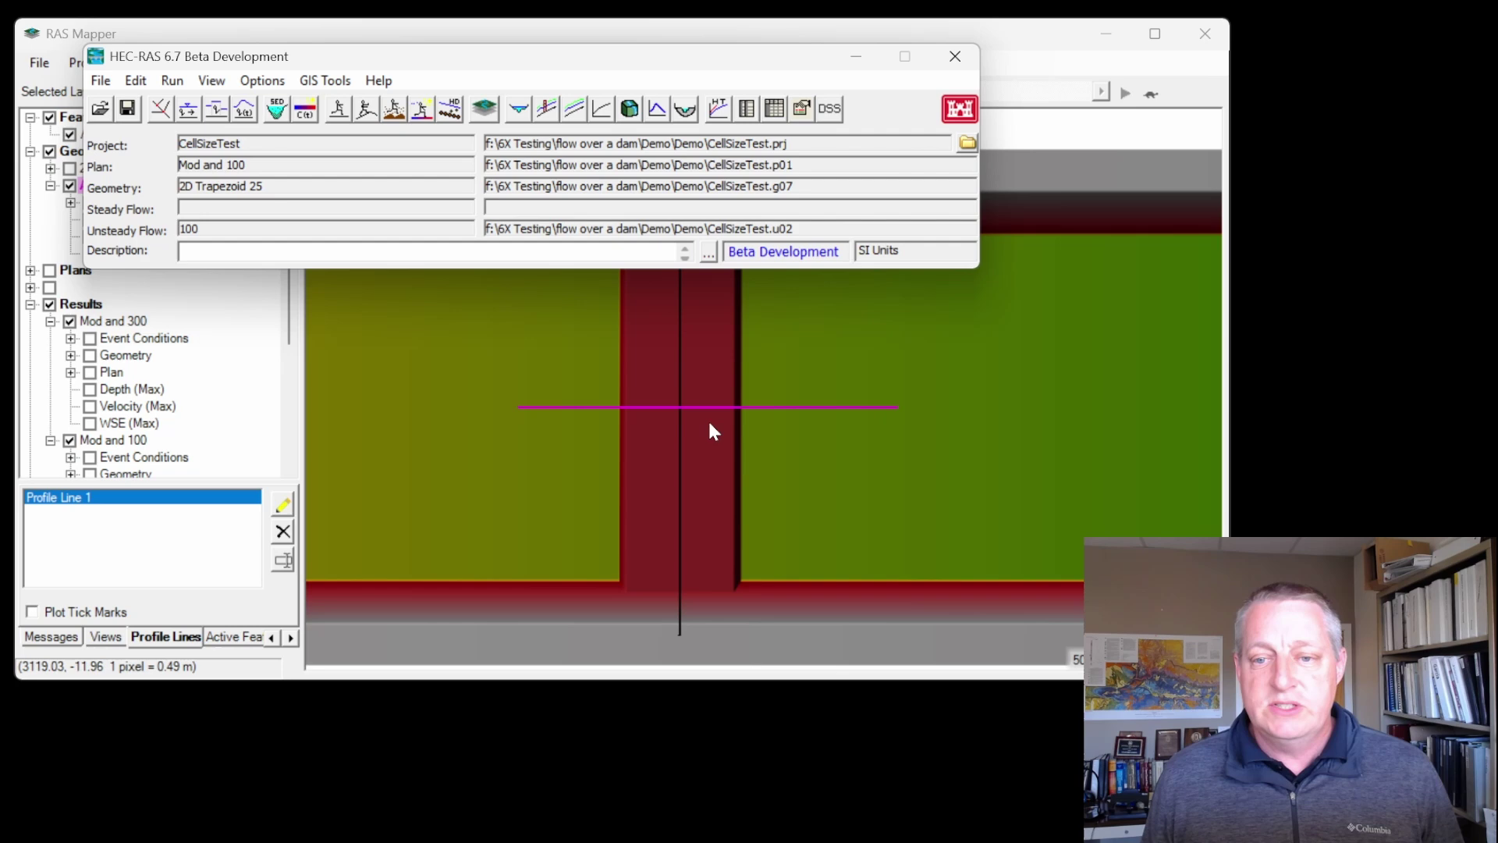
Step: Start editing Add Struct with perimeters shown and SA/2D Connections as the edited layer
click(996, 62)
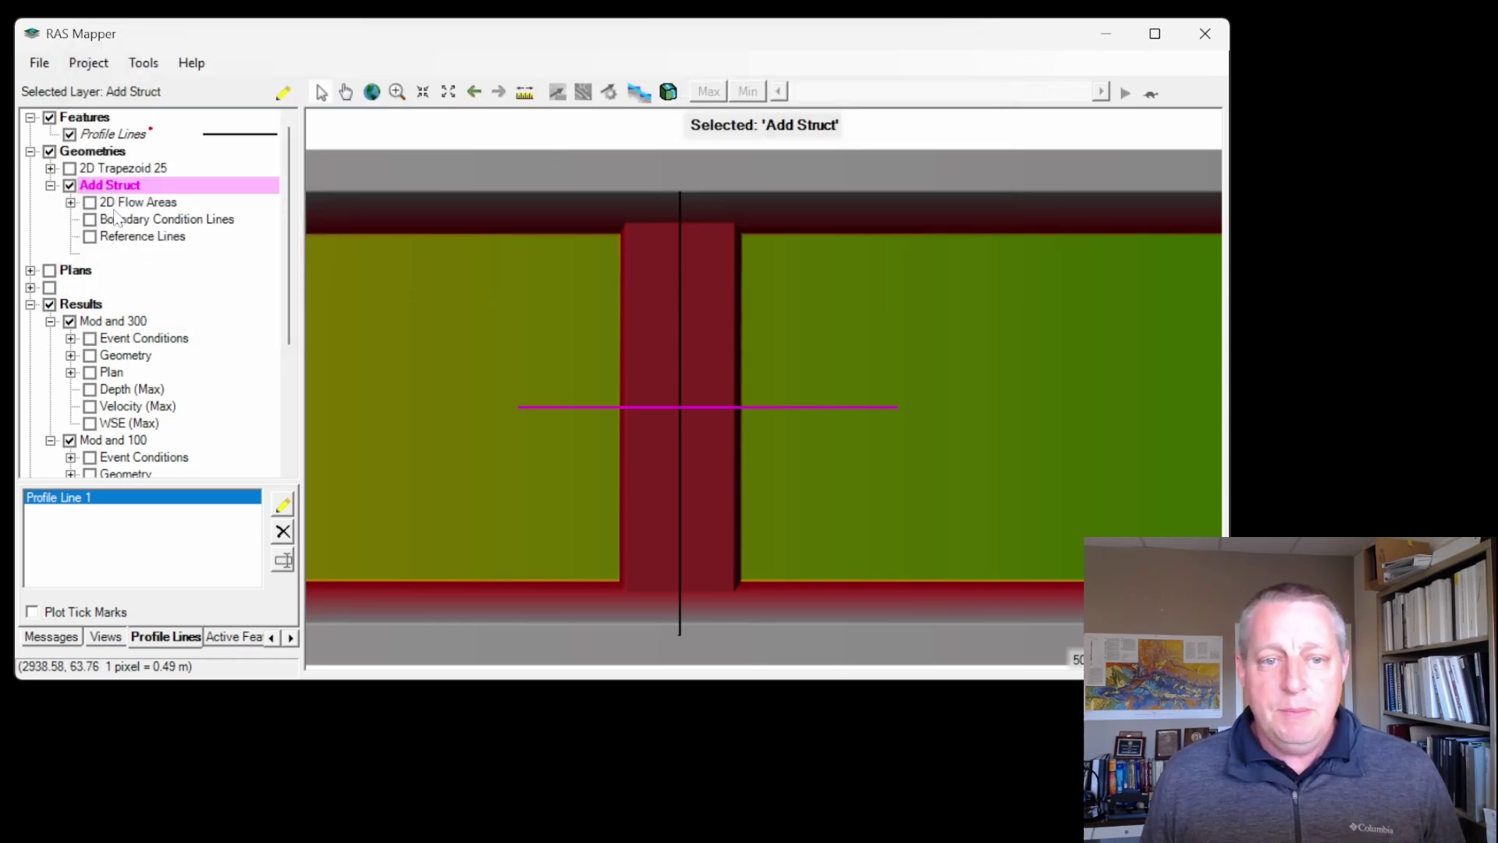
click(90, 203)
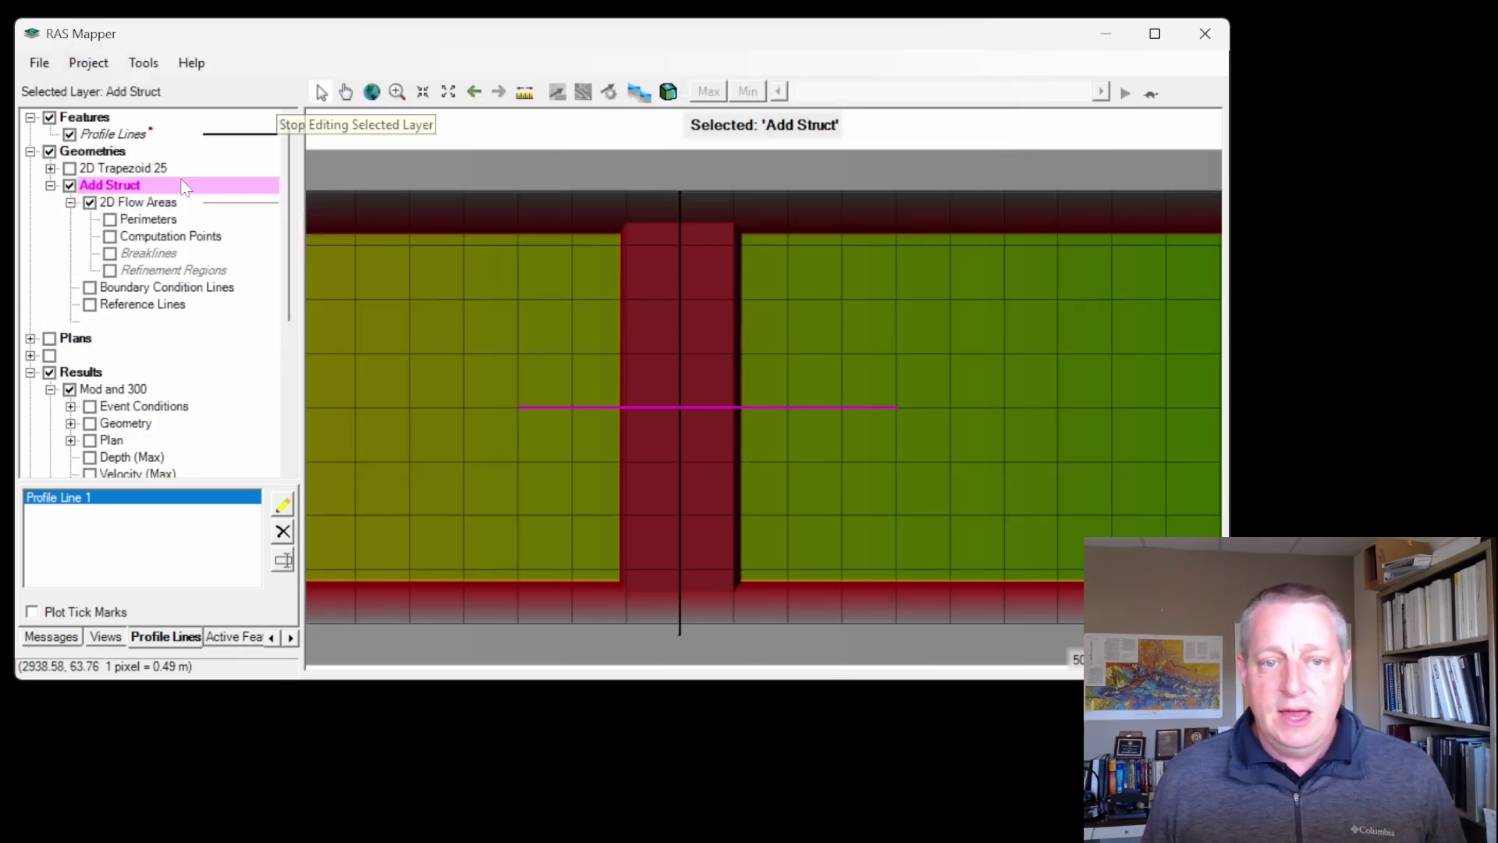
click(284, 92)
click(110, 271)
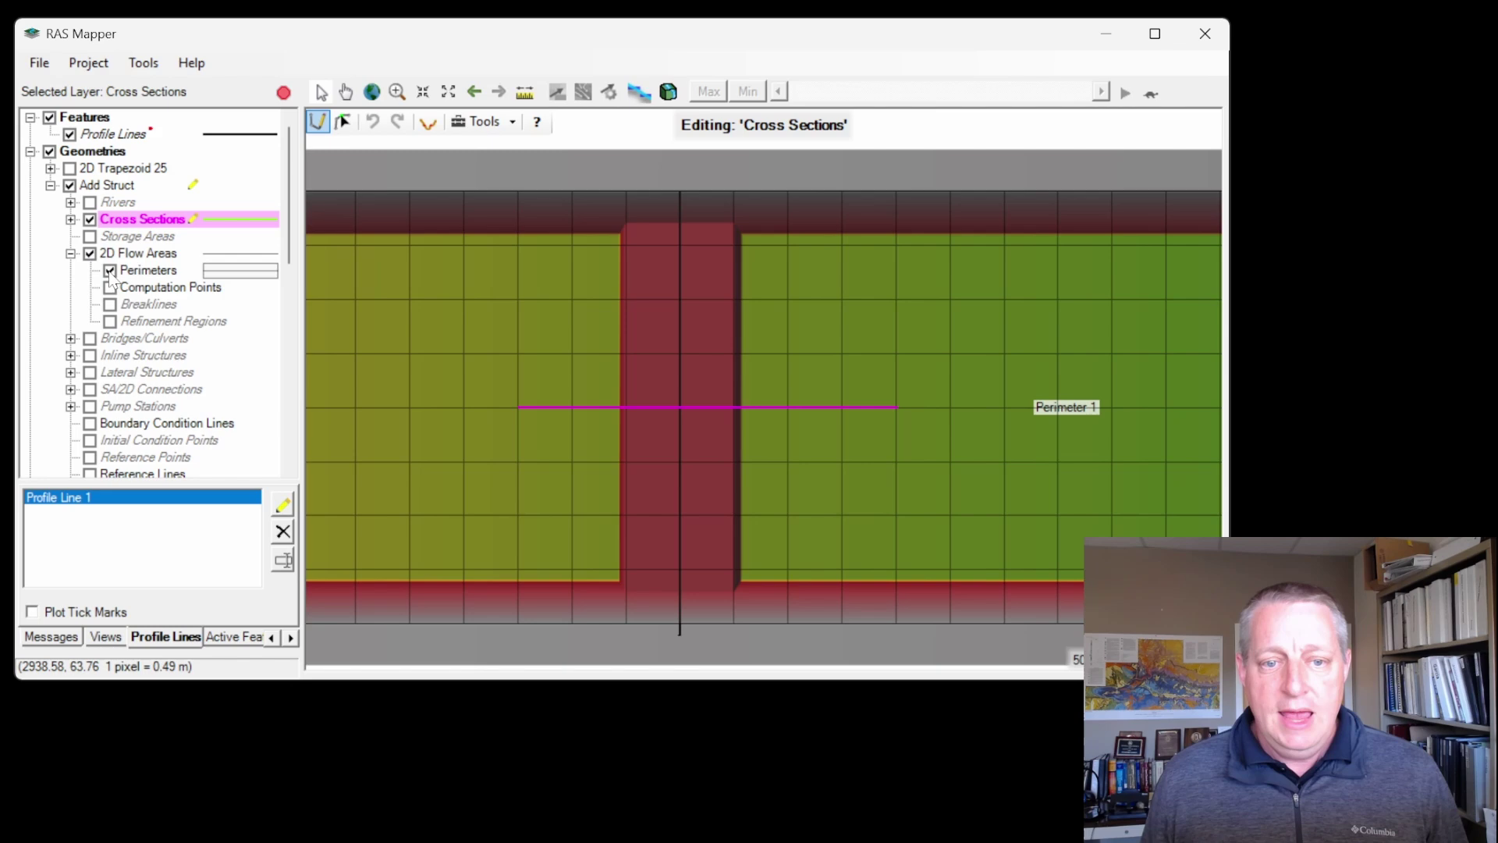
click(109, 389)
click(70, 390)
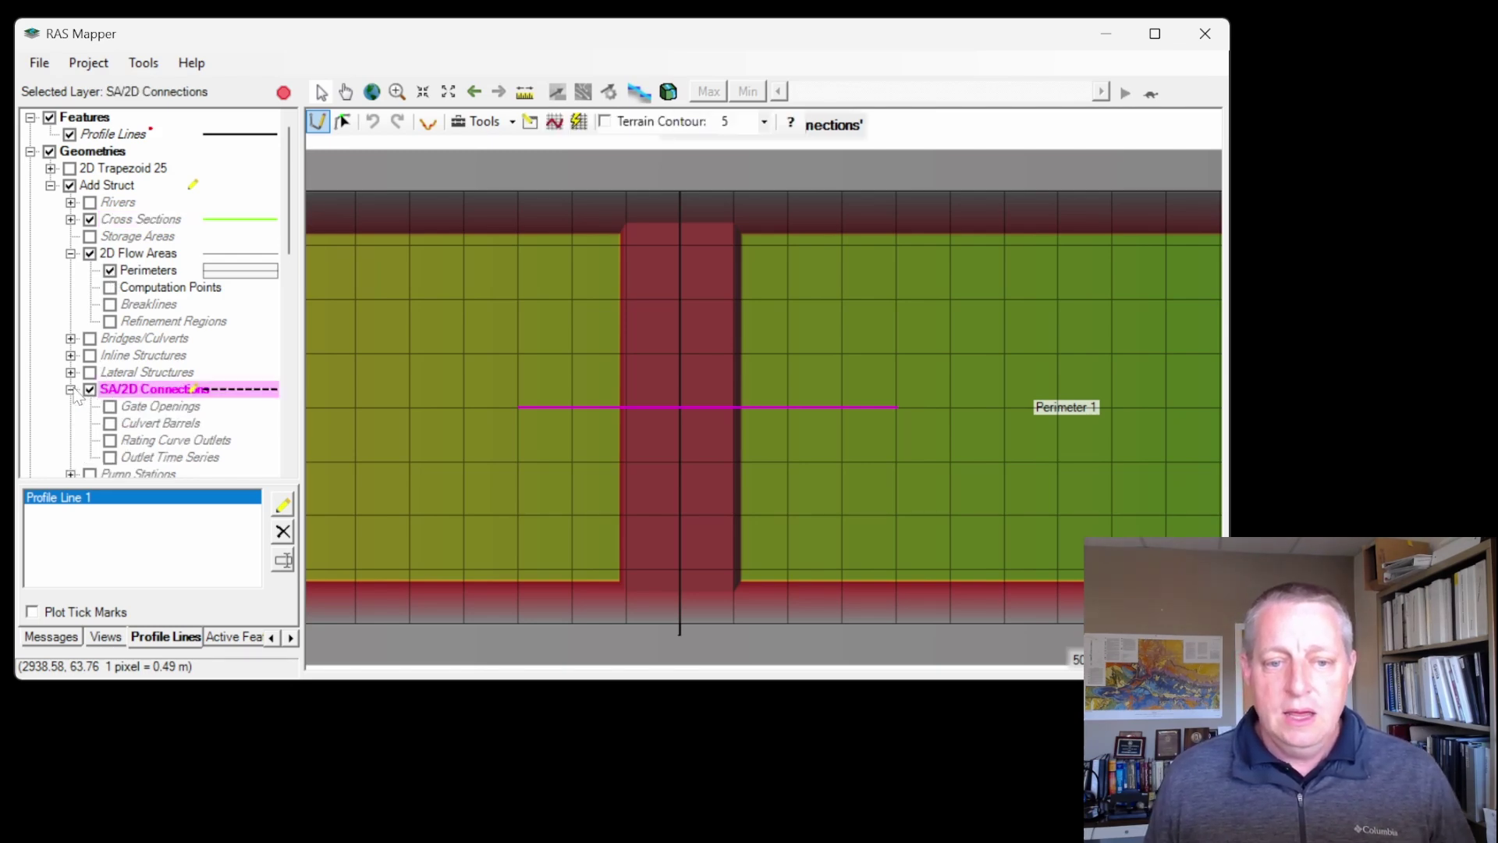
Step: Draw SA2D Conn 1 across the obstruction, 20 wide, with the Weir, Gates, Culverts structure type
click(683, 201)
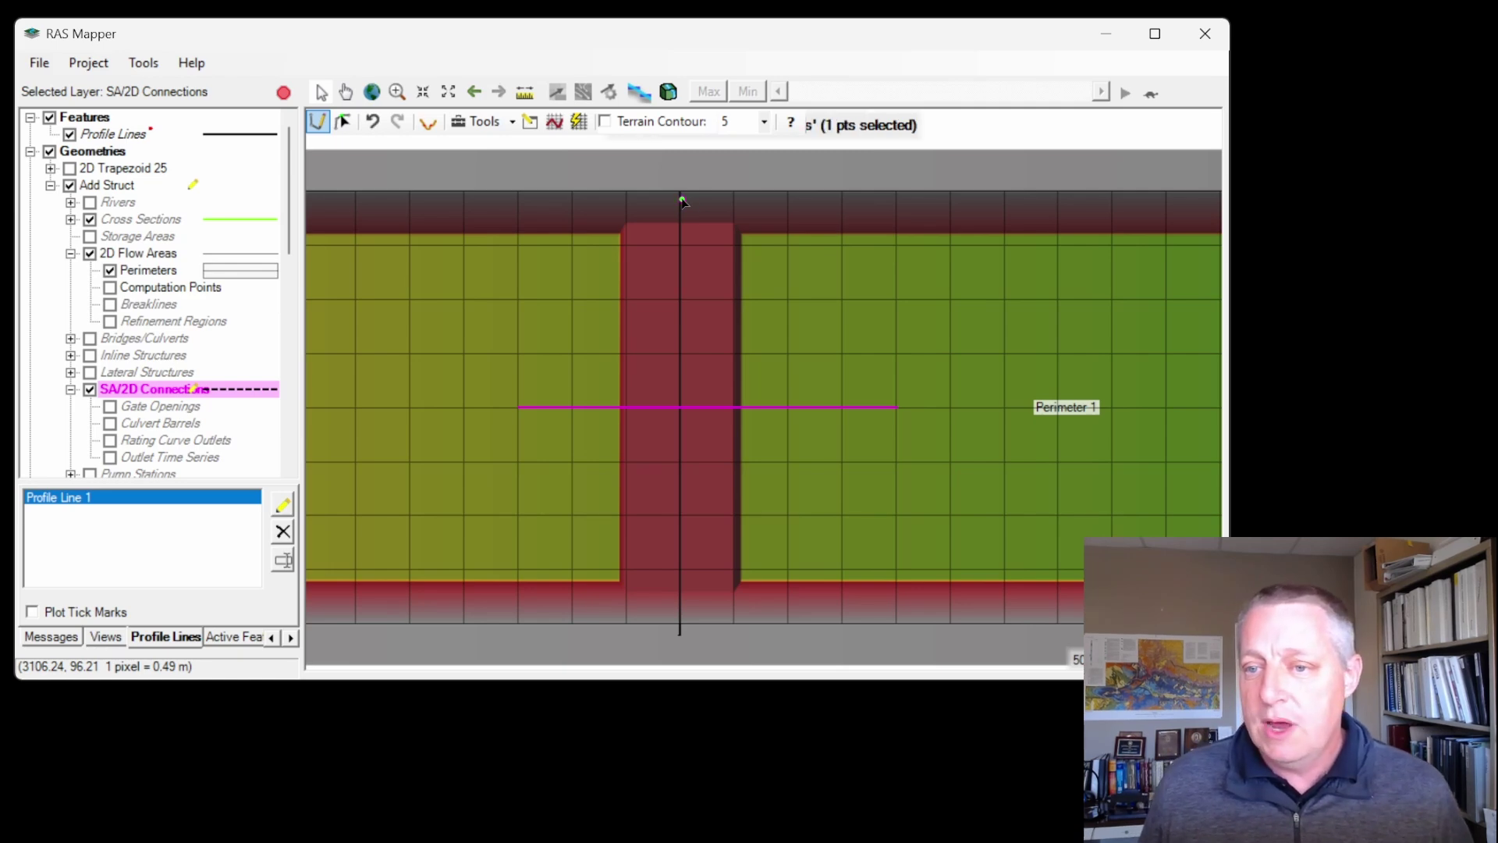
double_click(680, 611)
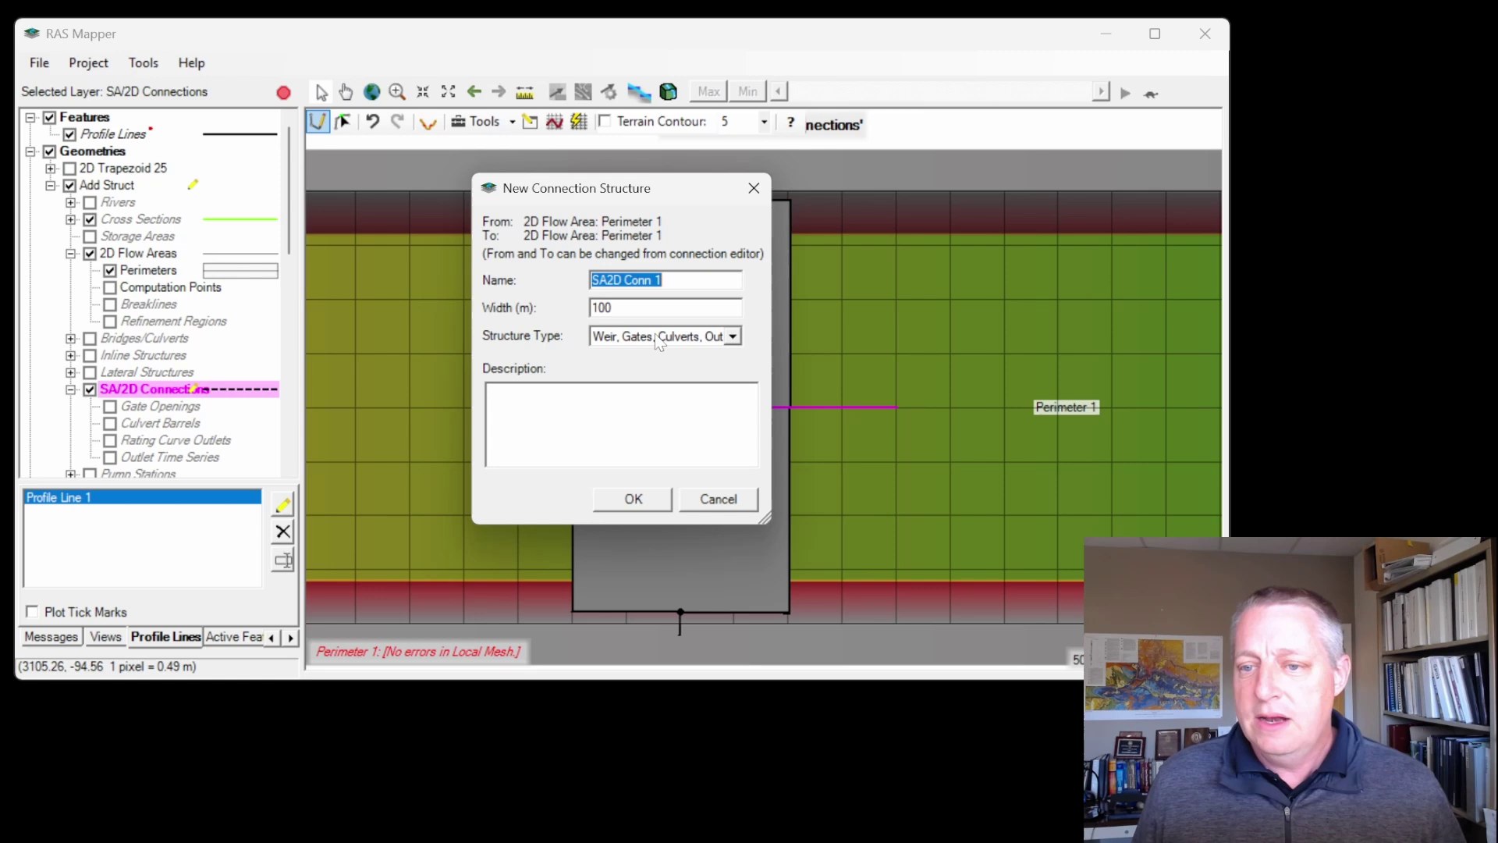
key(Tab)
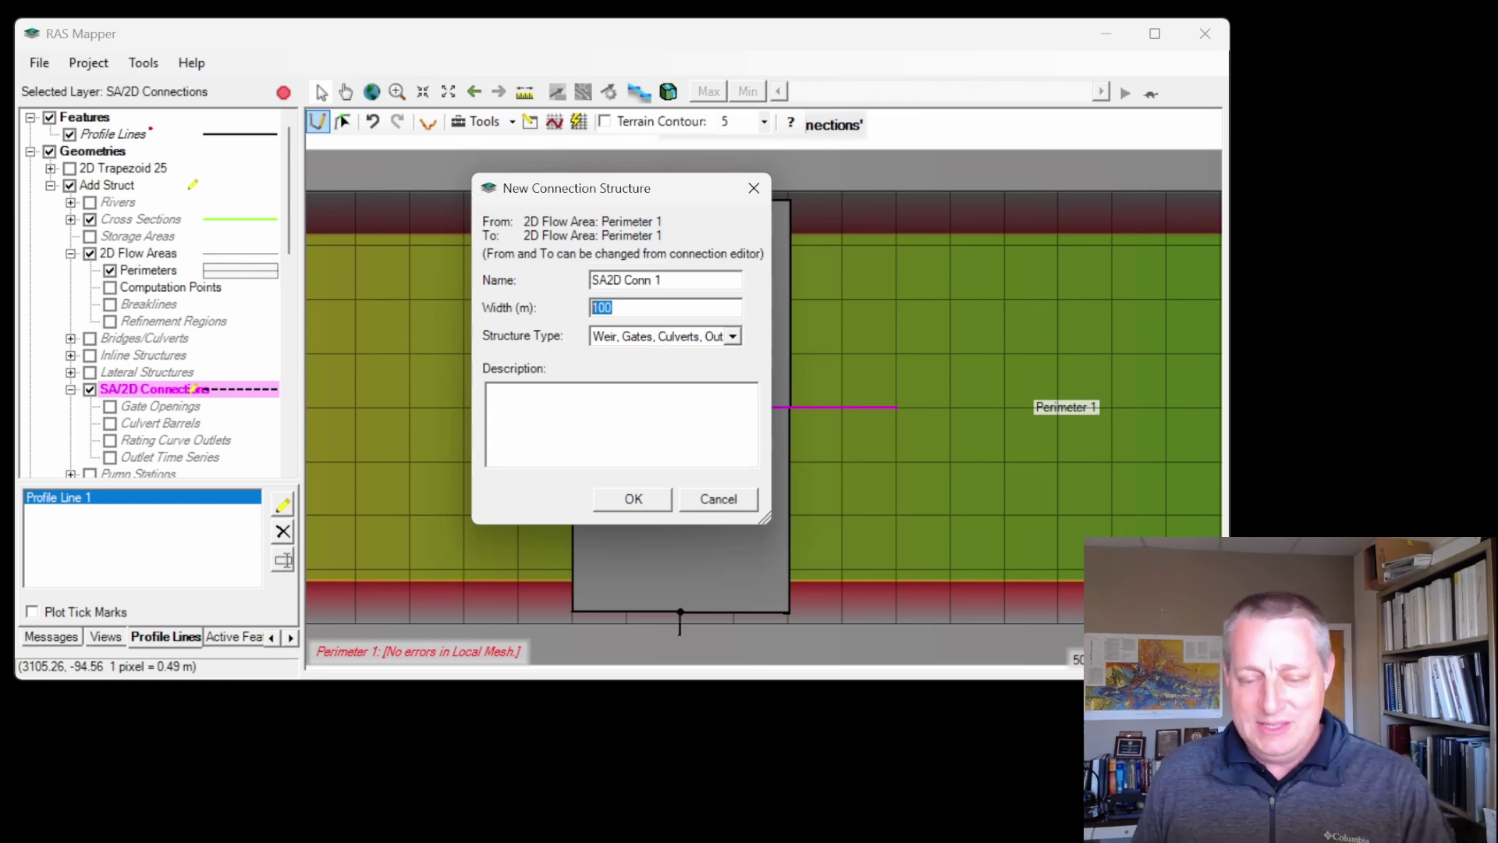
text(20)
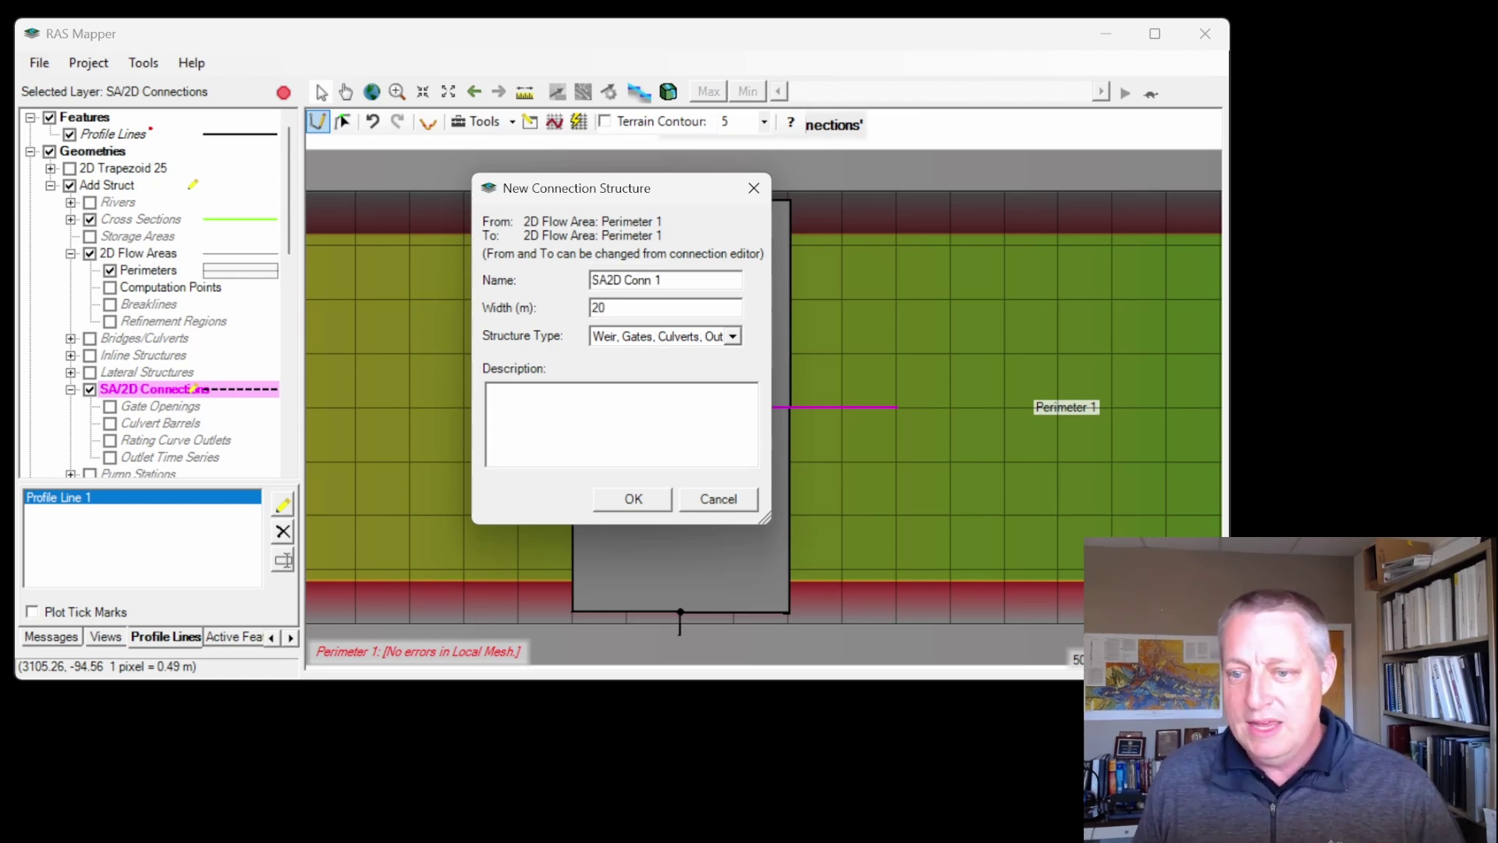
click(663, 343)
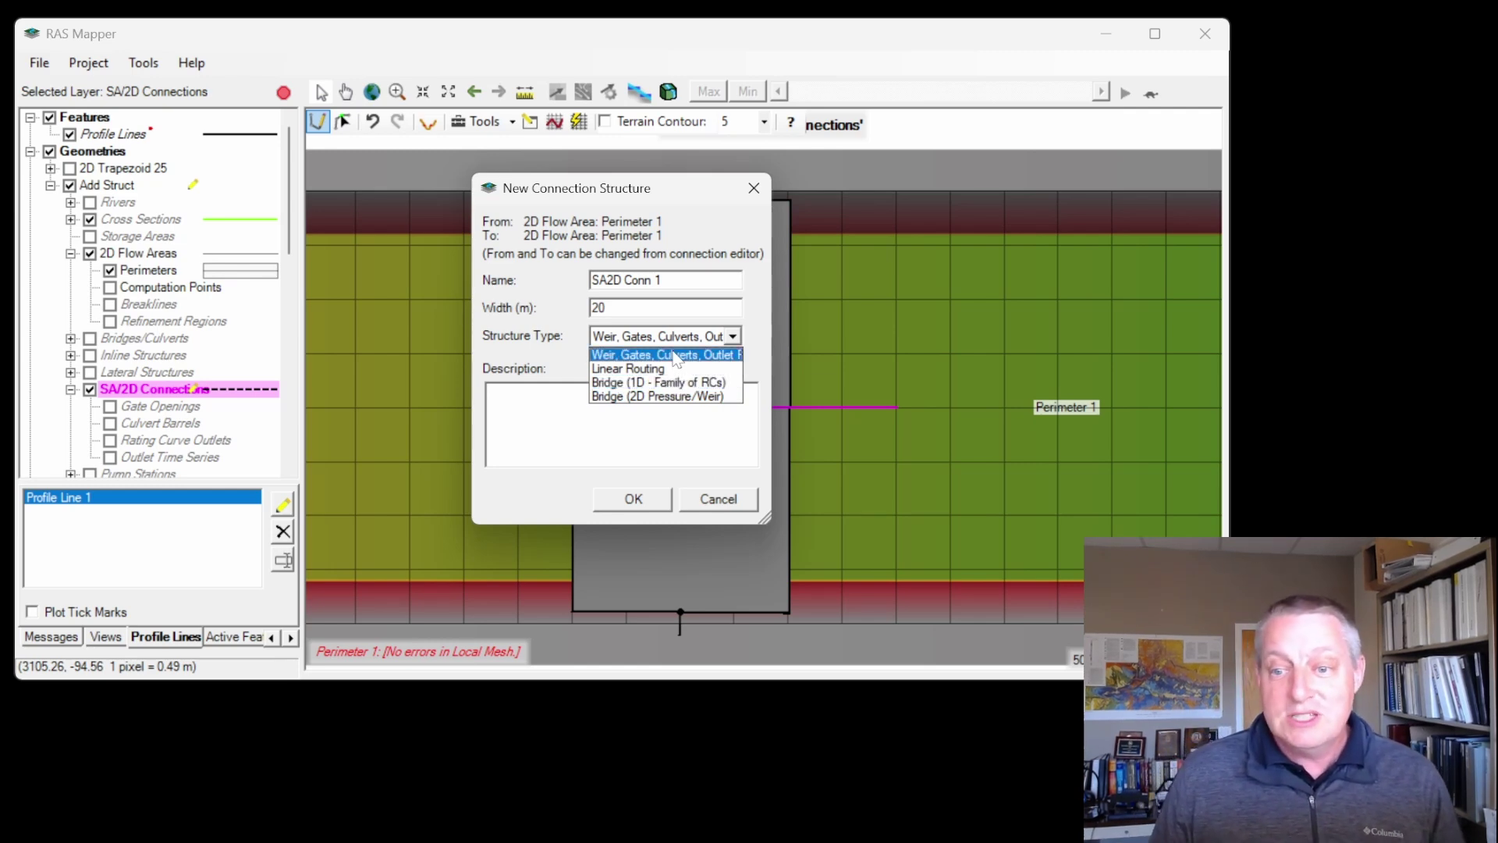
click(676, 356)
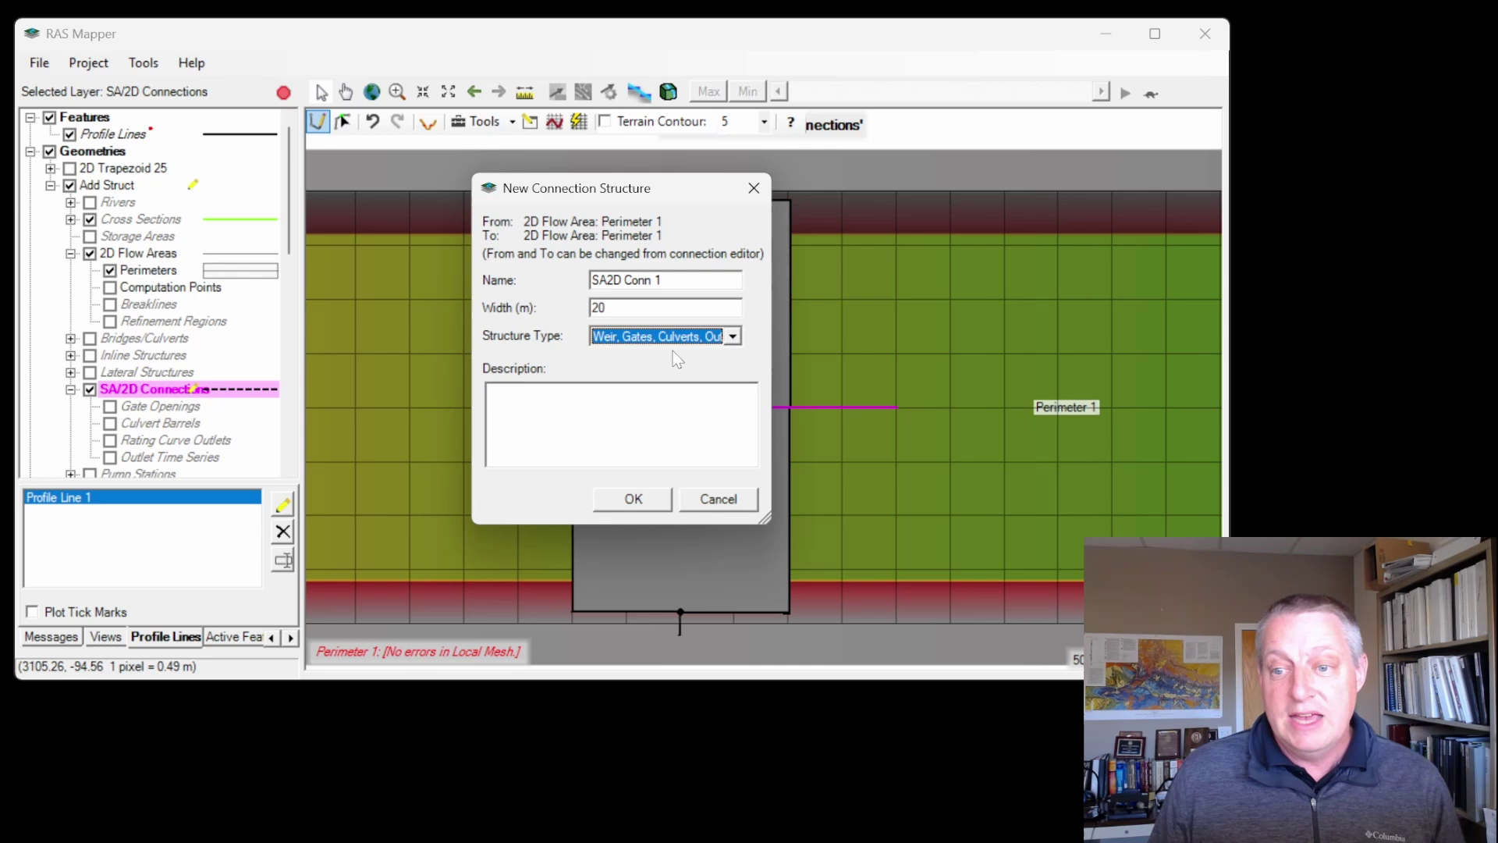
Step: Confirm the new connection and enforce all 2D connections as breaklines
click(620, 507)
right_click(129, 391)
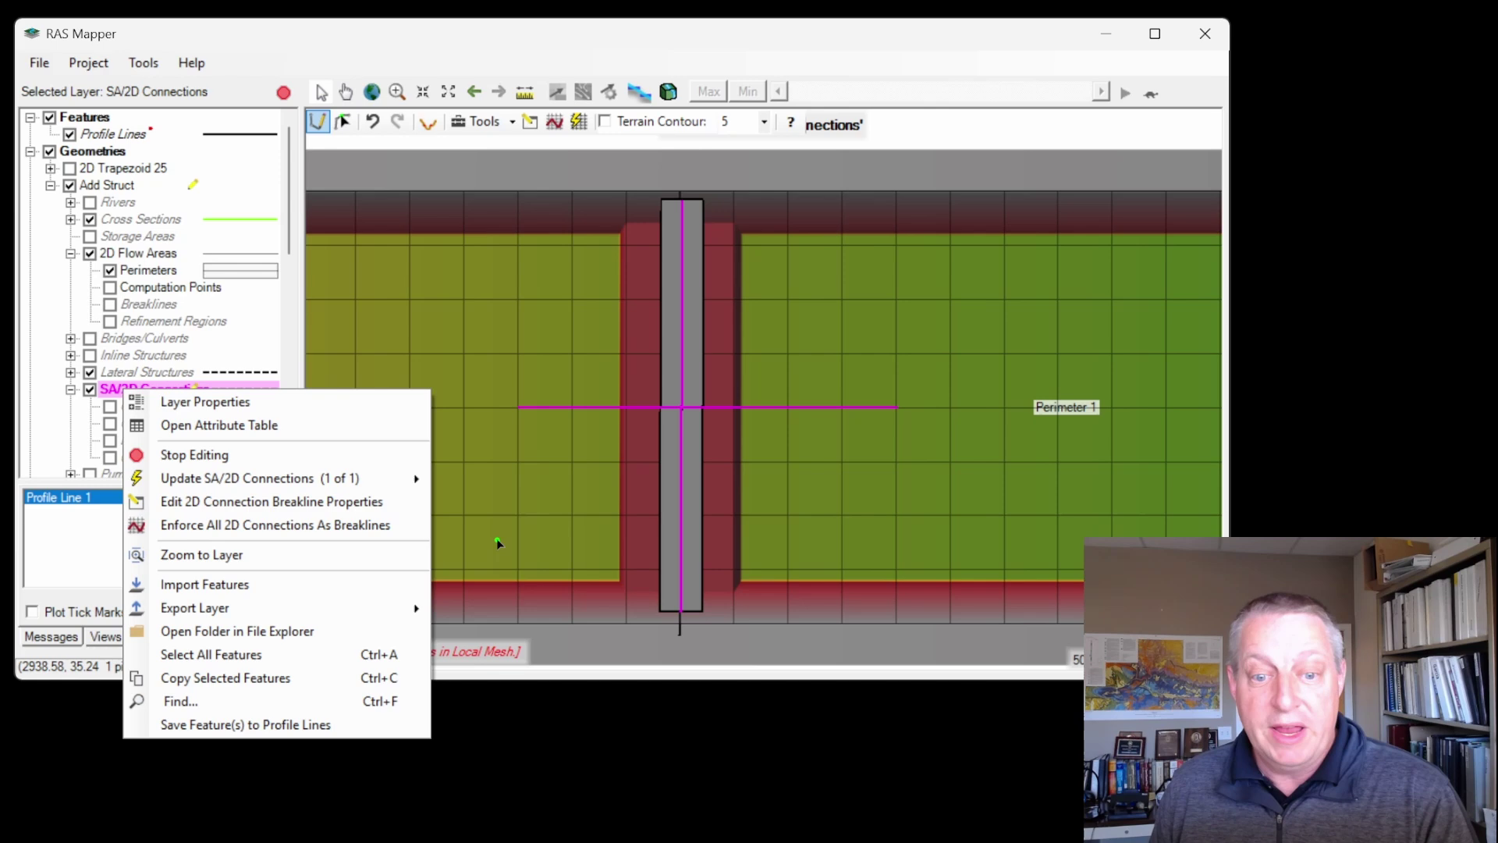
click(258, 526)
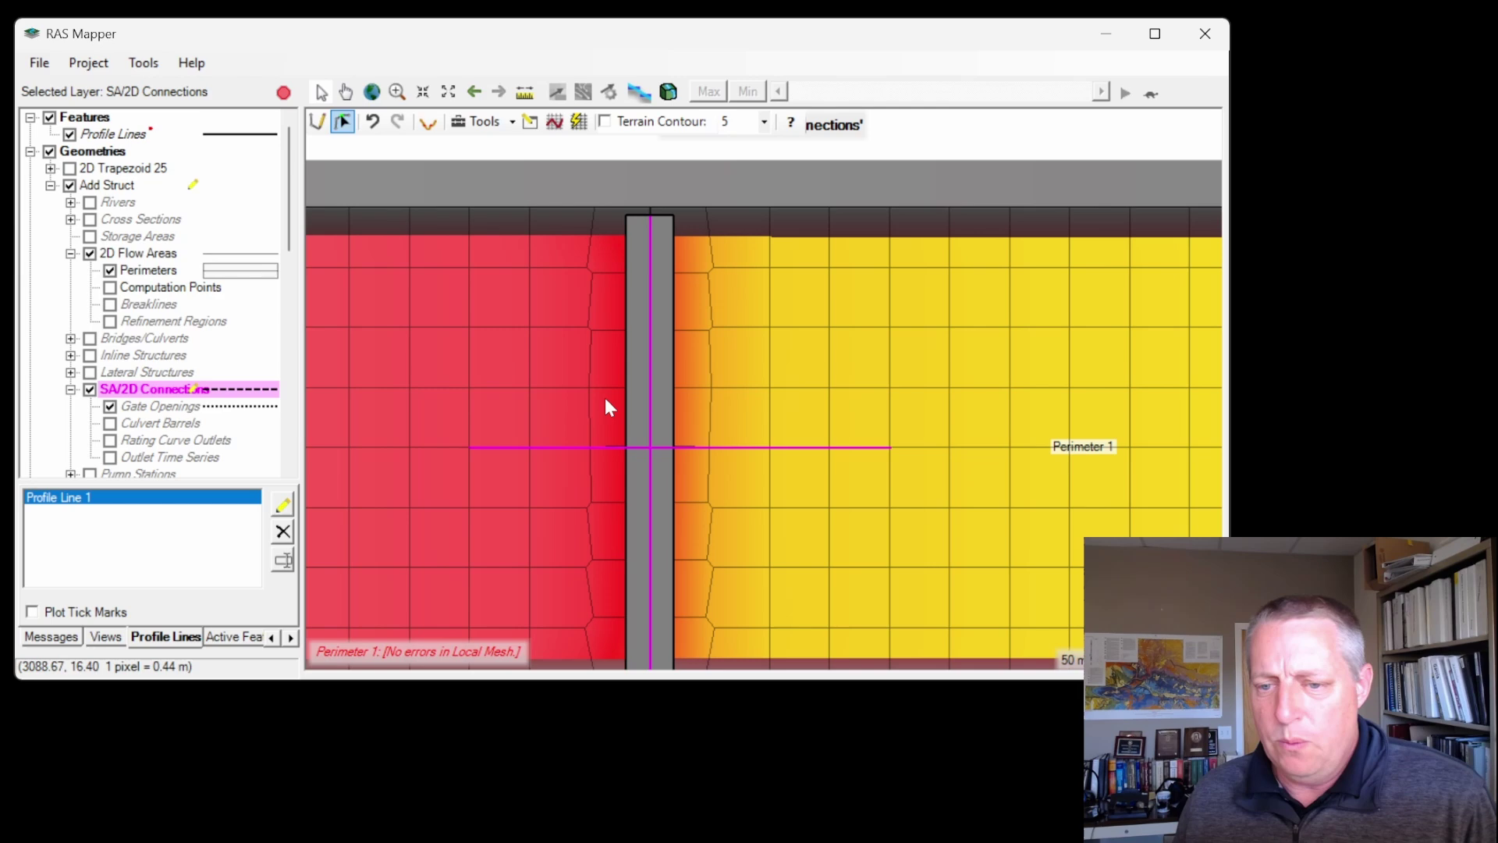
Step: Set SA2D Conn 1 breakline properties to near spacing 25 and near repeats 20
right_click(651, 399)
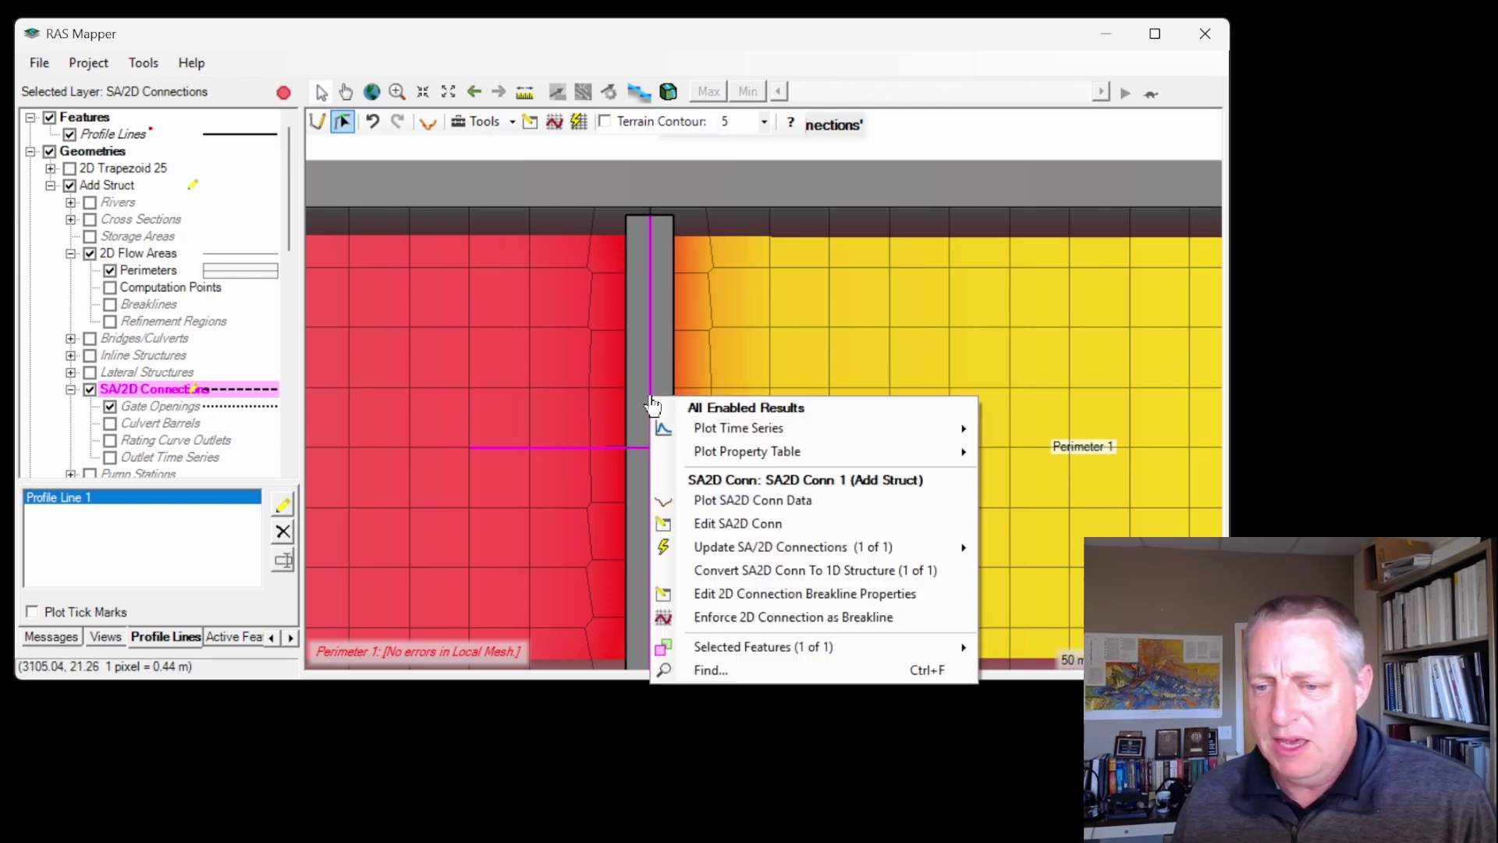
click(749, 593)
key(Tab)
key(Tab)
click(568, 330)
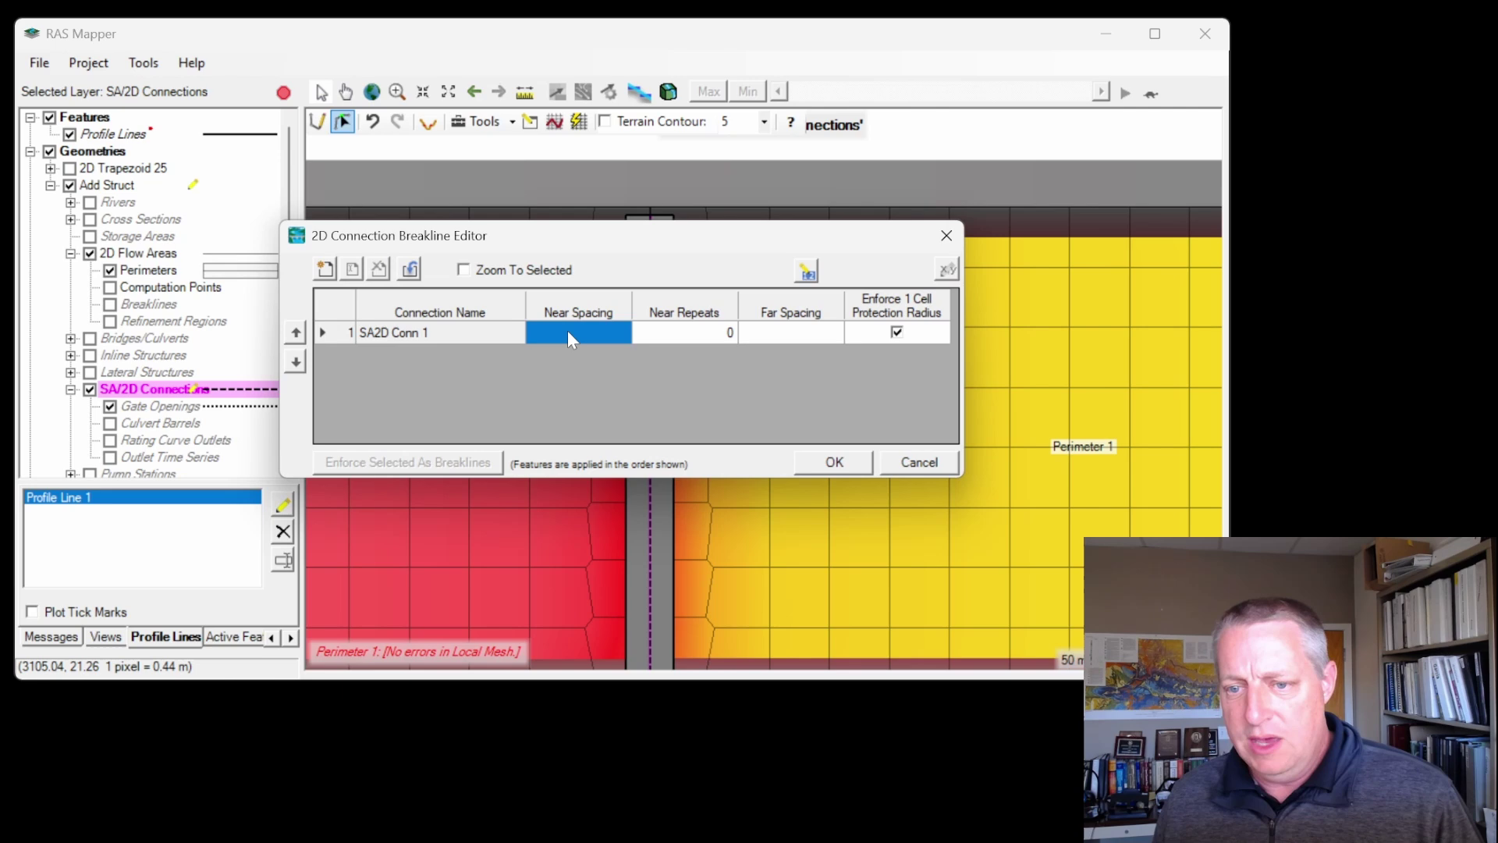
click(569, 329)
text(25)
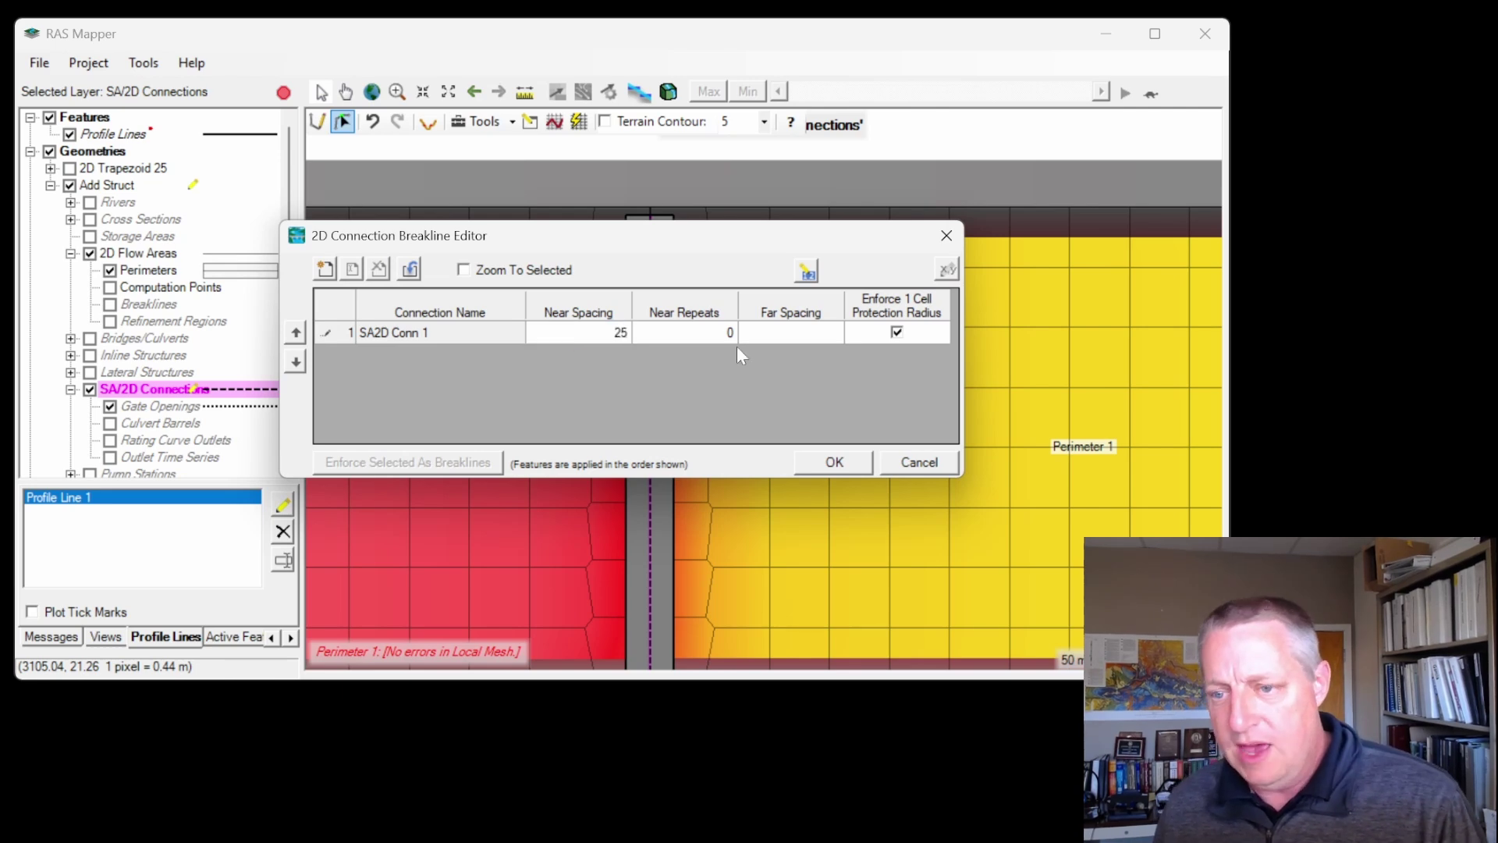
click(725, 331)
text(20)
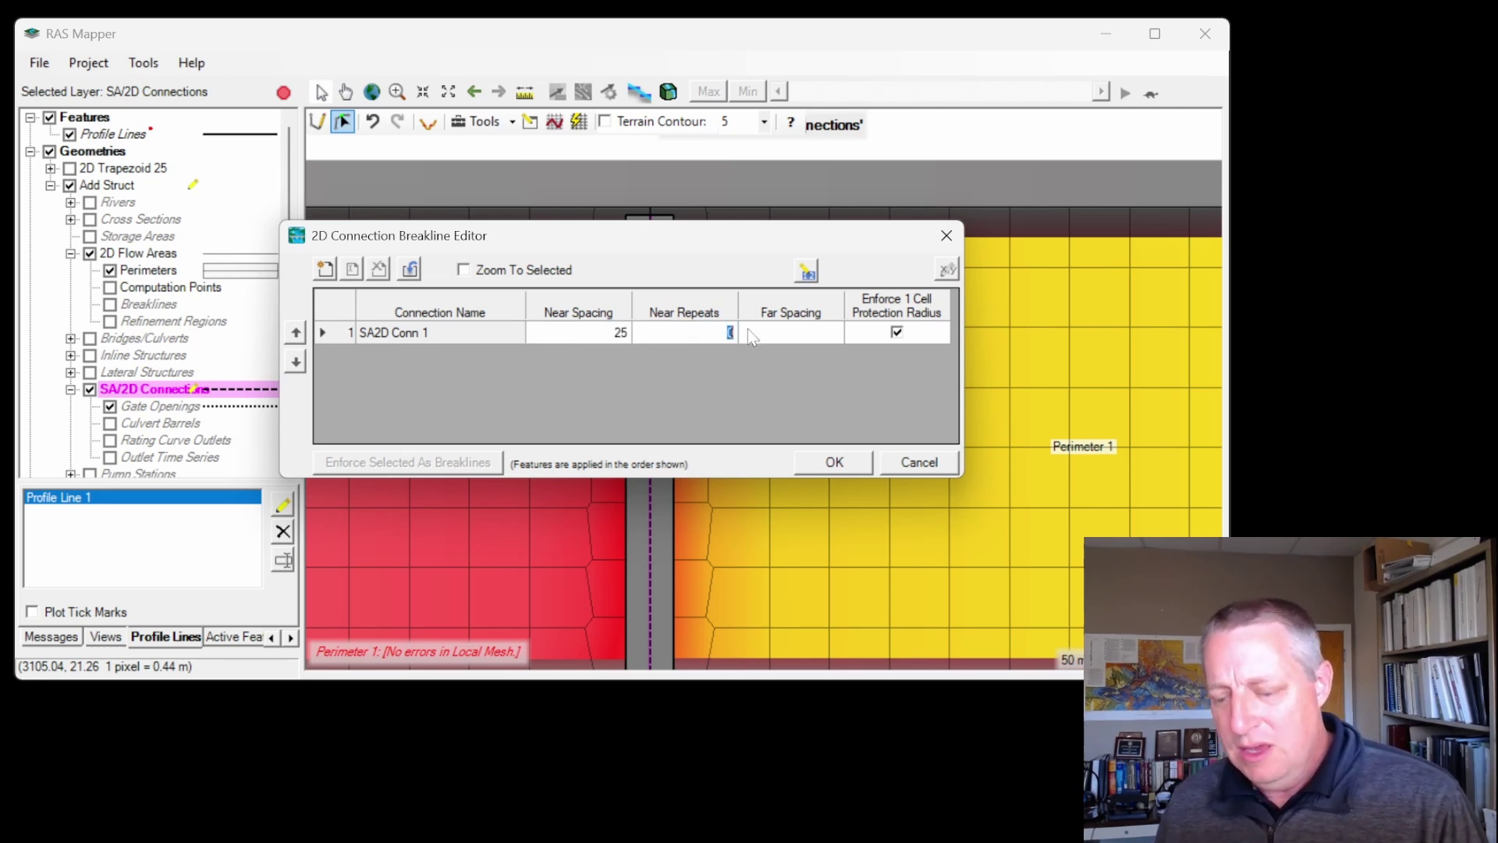
click(829, 464)
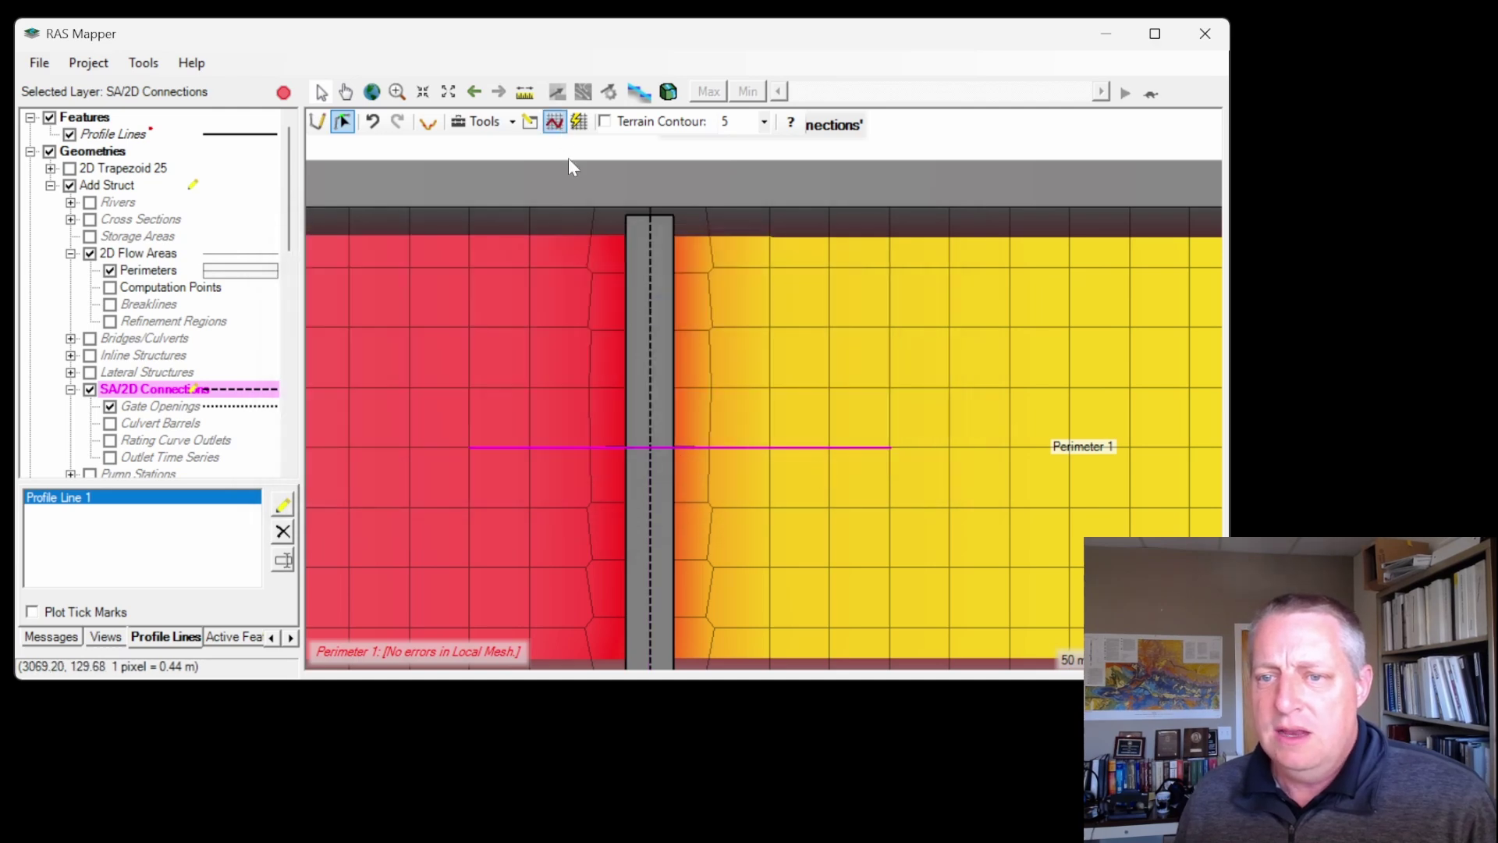
Step: Enforce SA2D Conn 1 as a breakline, then stop editing and save the Add Struct edits
right_click(647, 286)
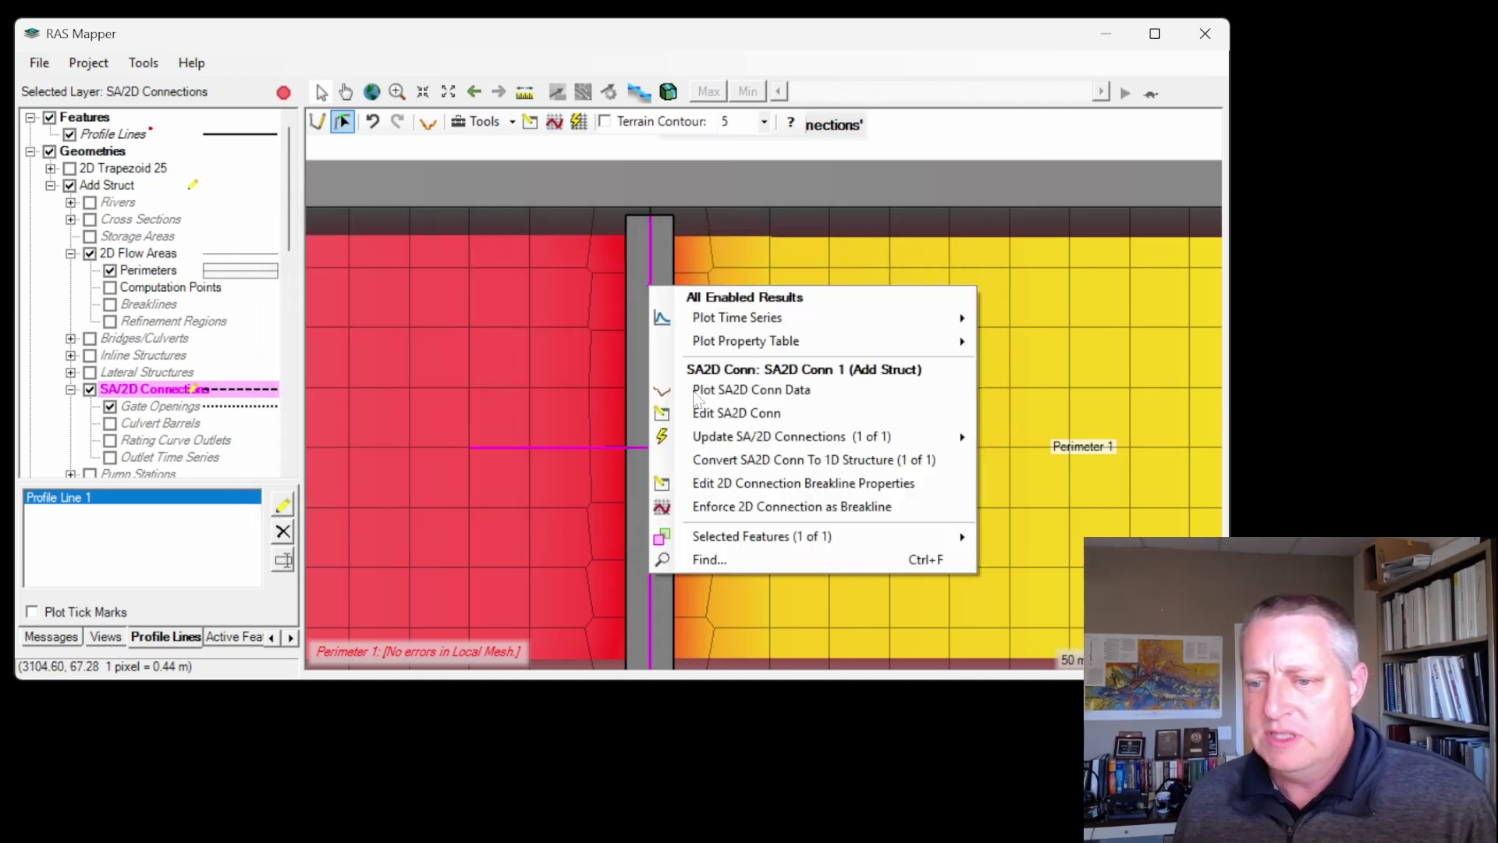
click(754, 506)
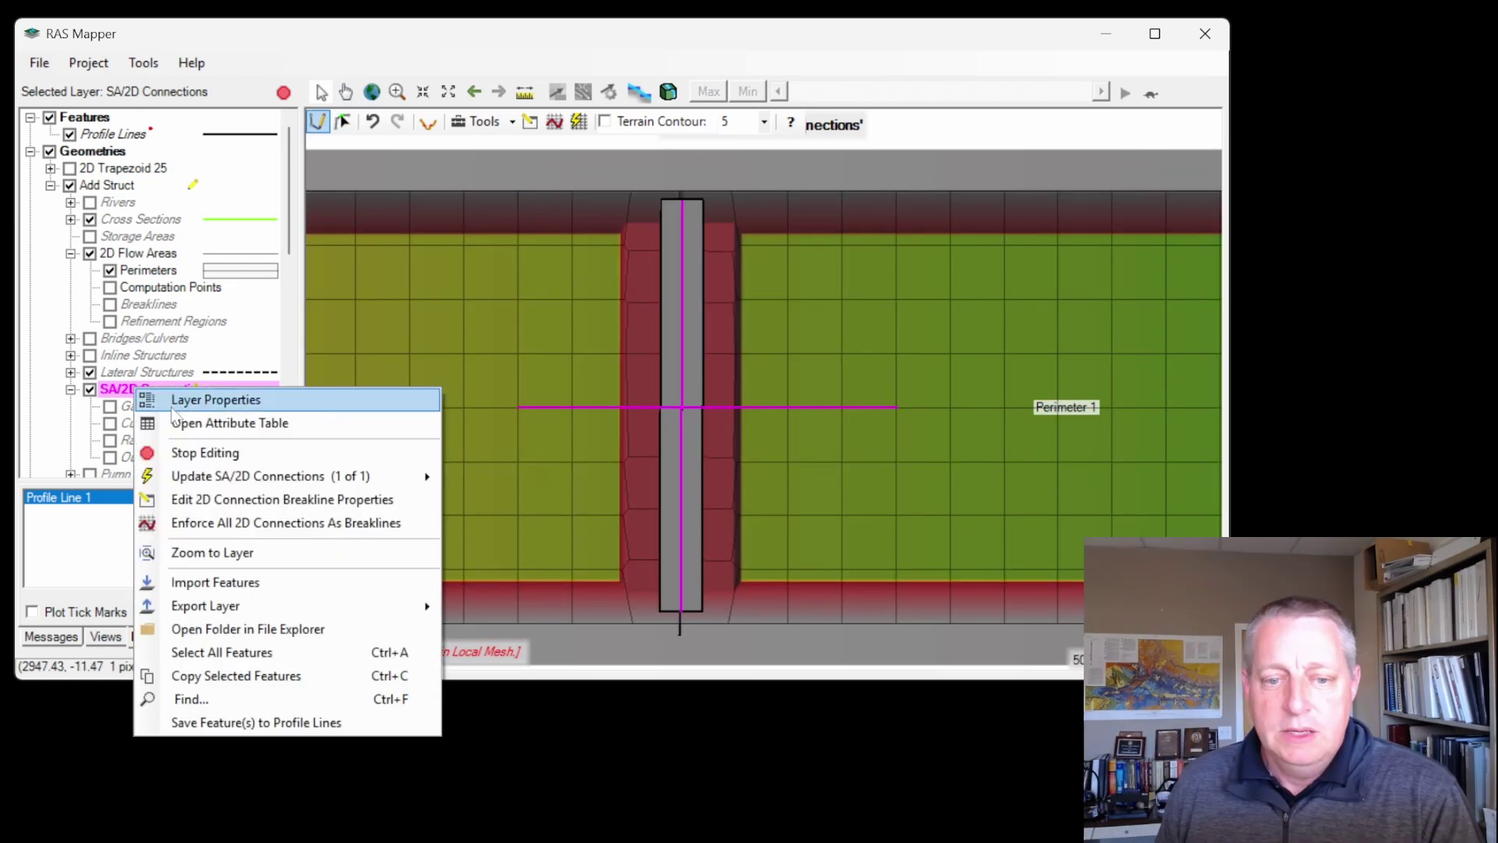
click(204, 453)
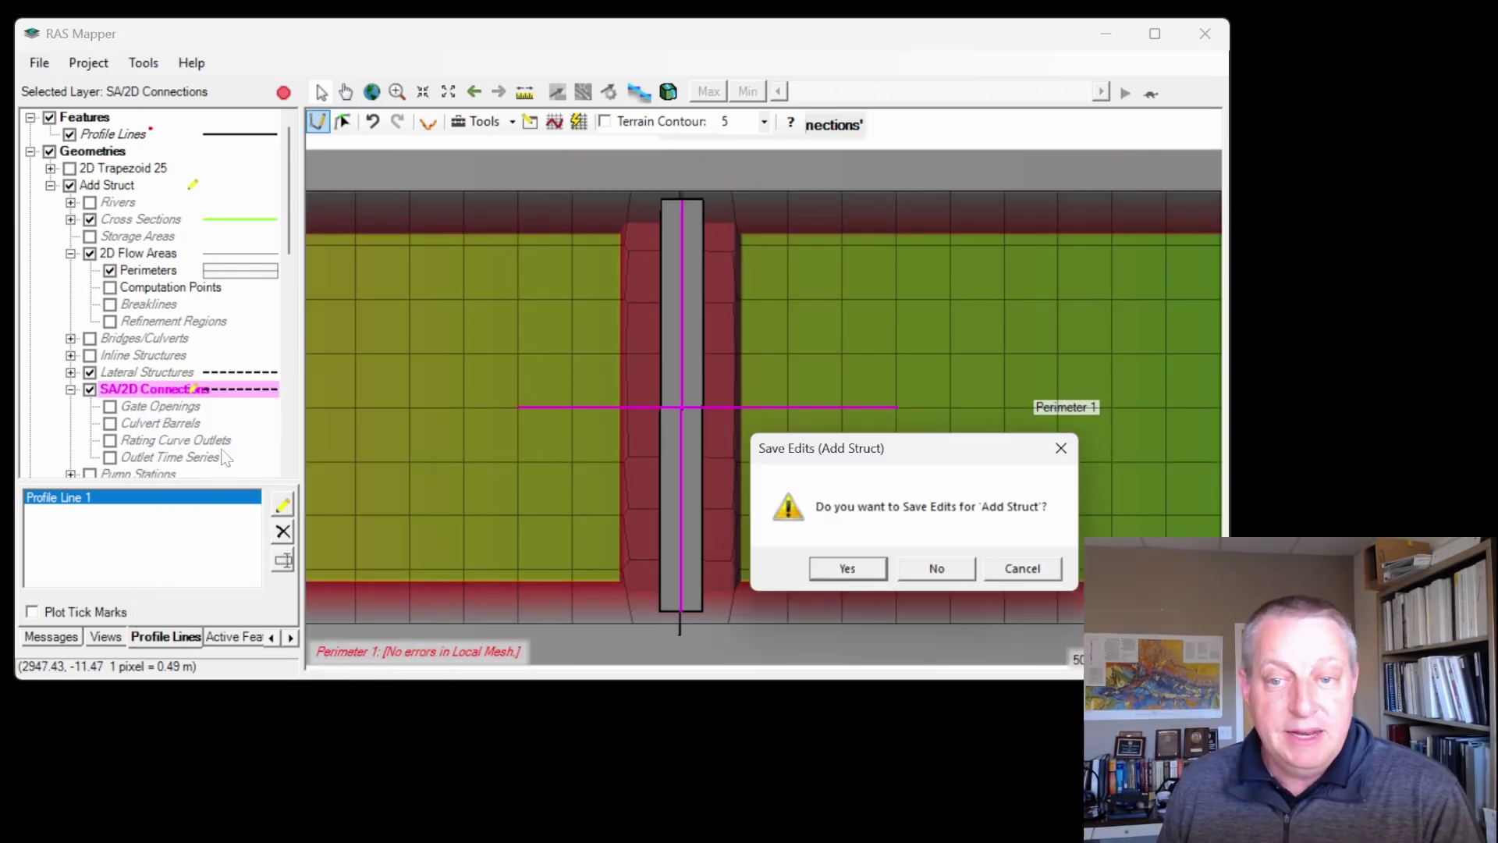
click(849, 570)
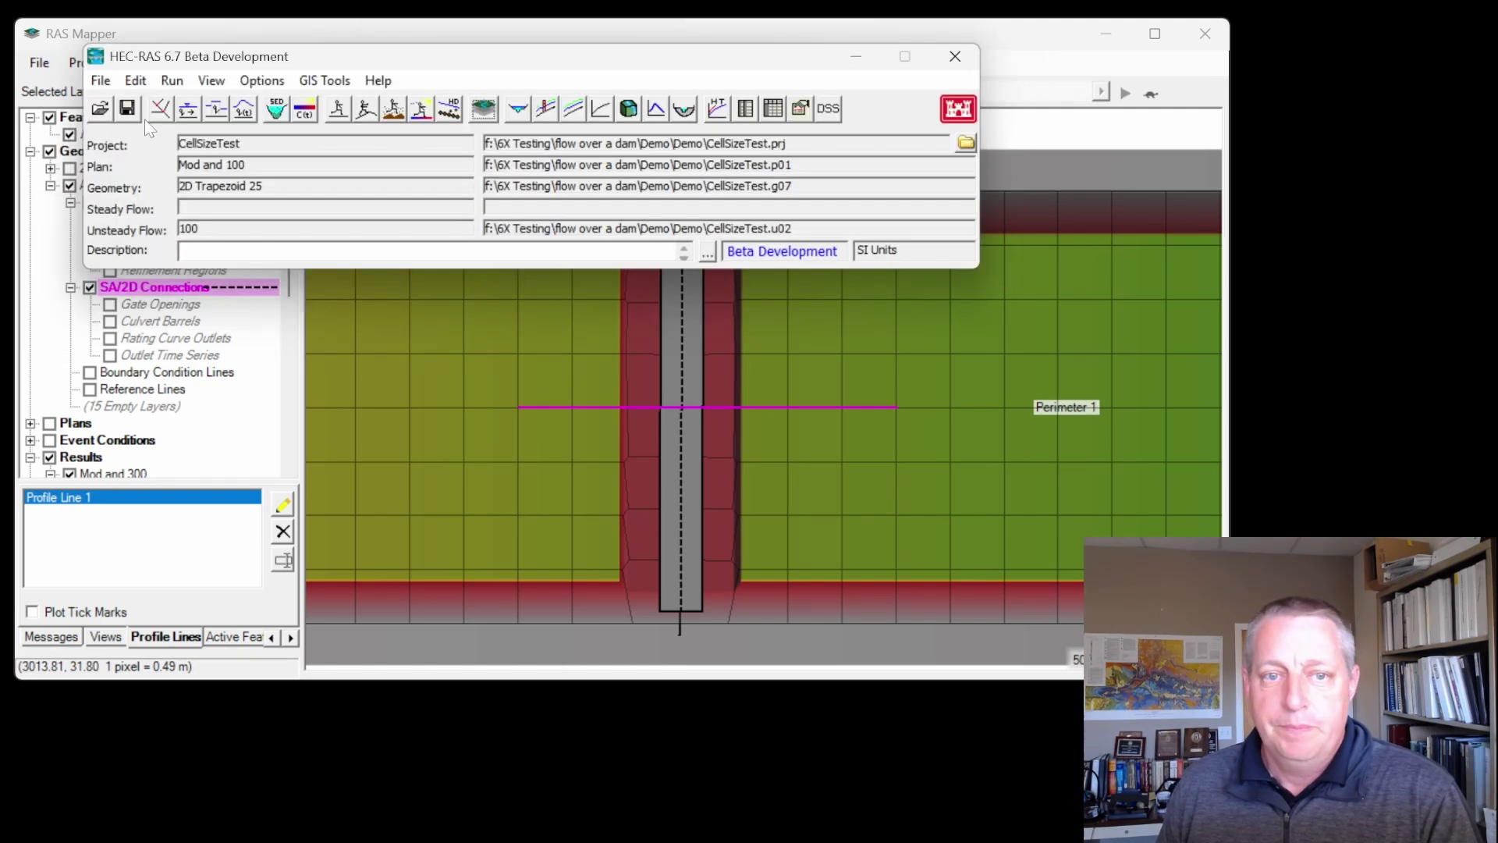
Step: Open the Geometric Data editor and load the Add Struct geometry
click(160, 108)
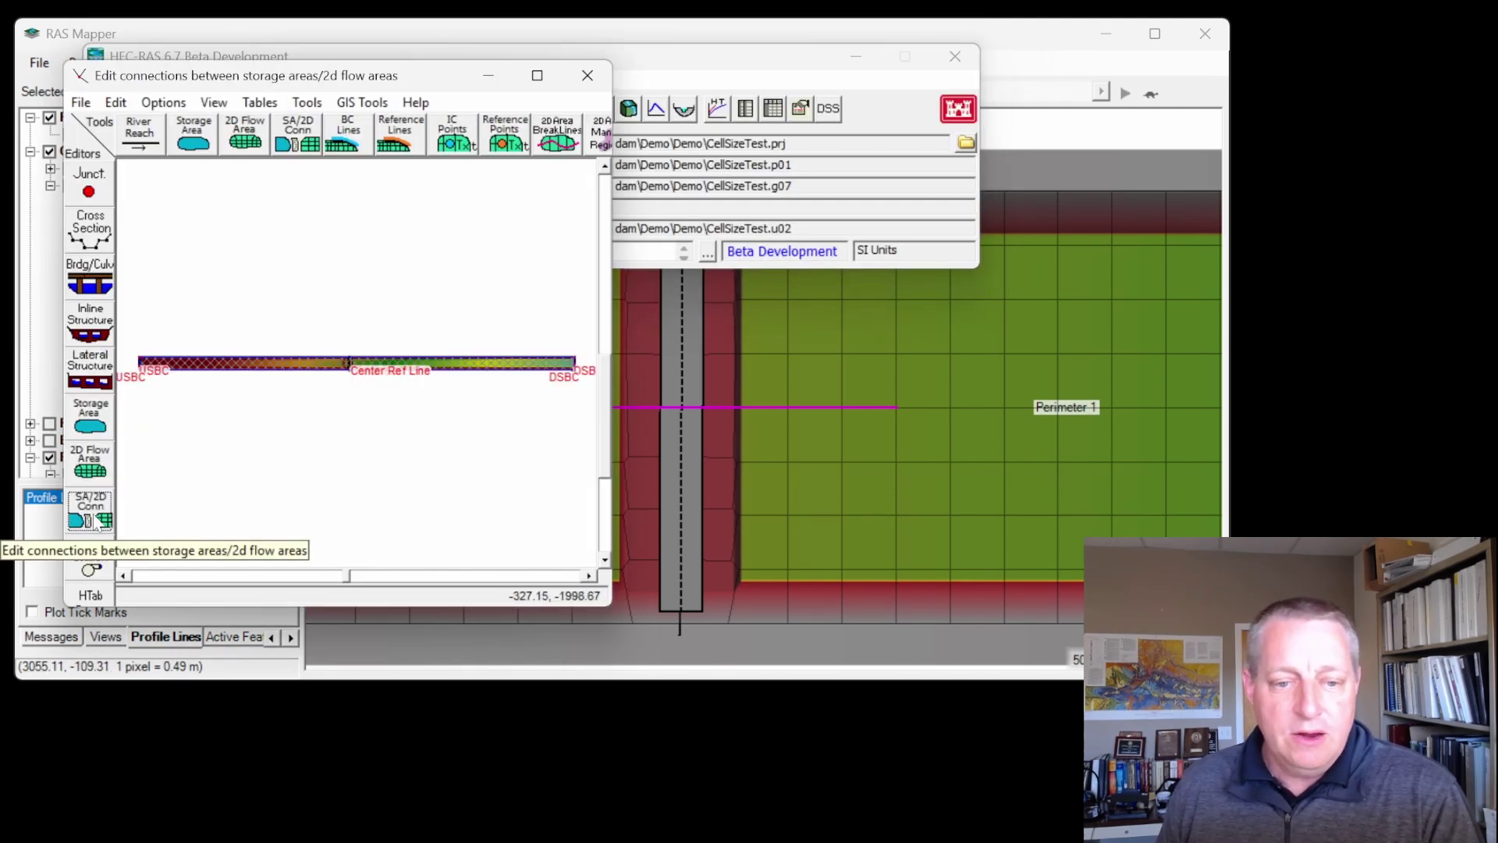
right_click(289, 339)
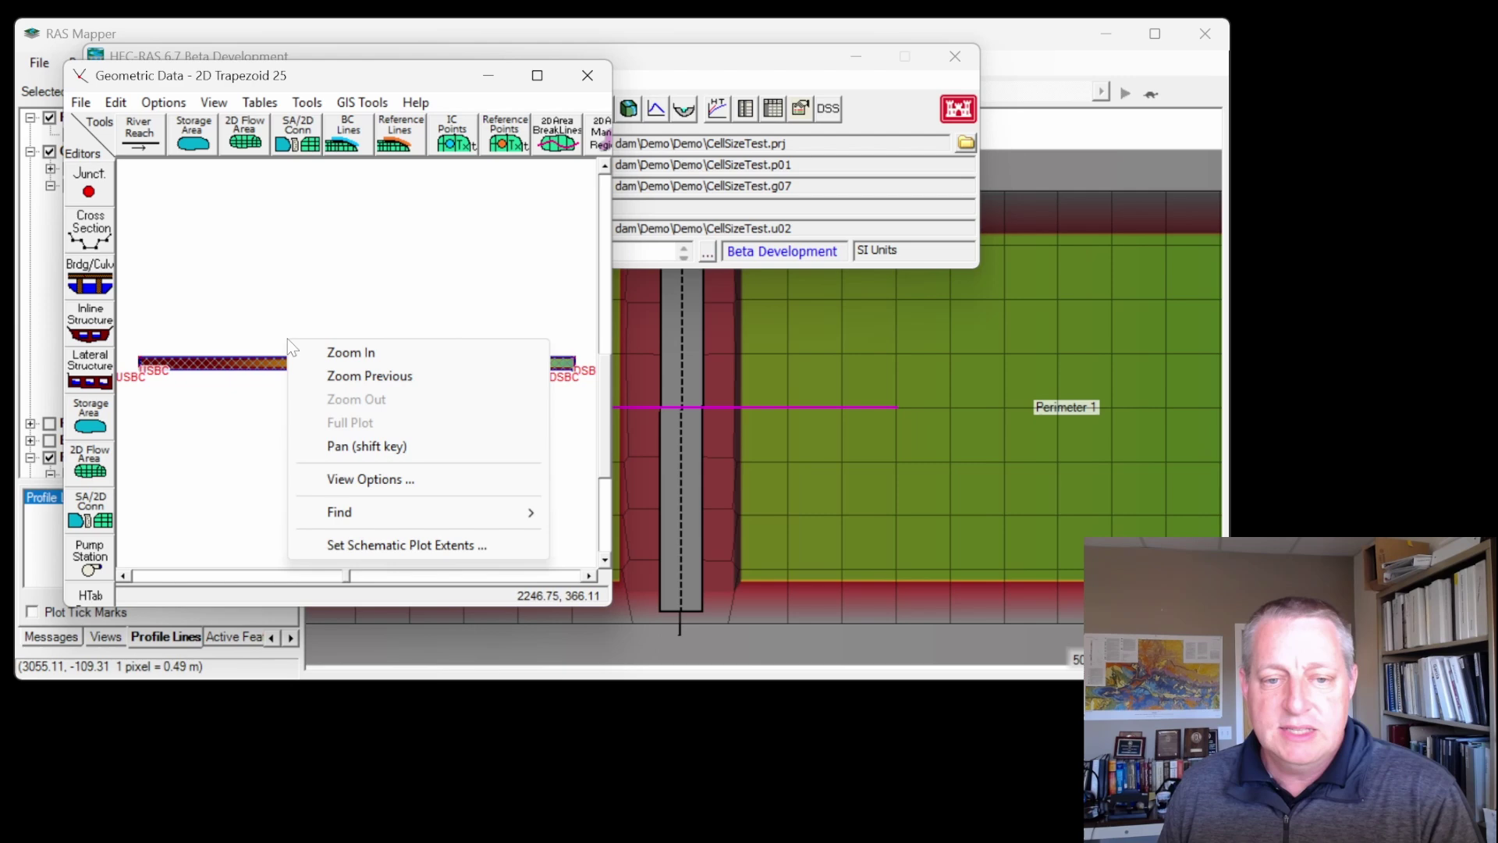
click(344, 348)
click(80, 102)
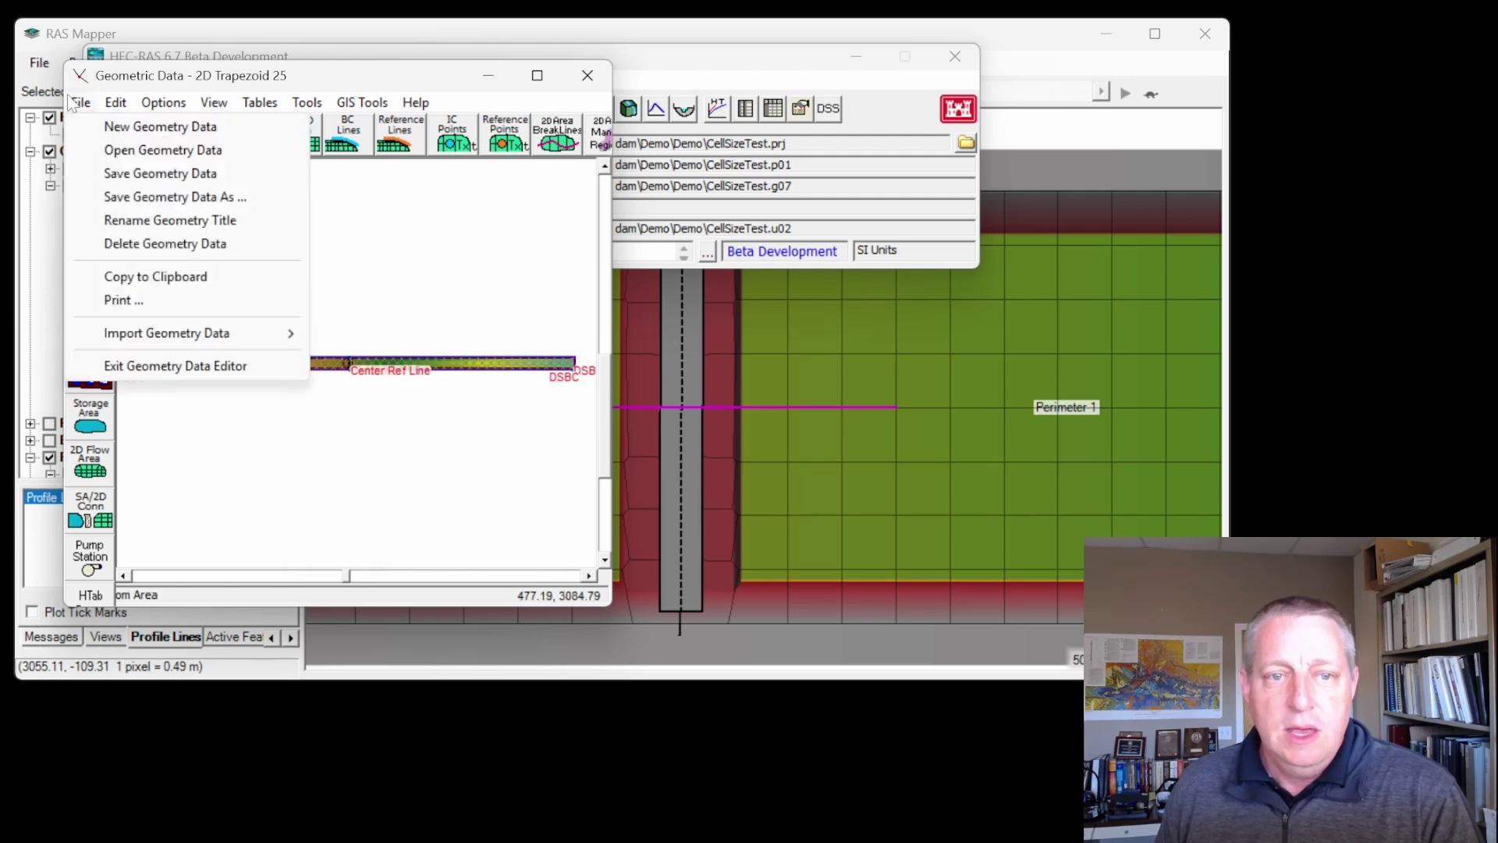
click(93, 148)
double_click(227, 225)
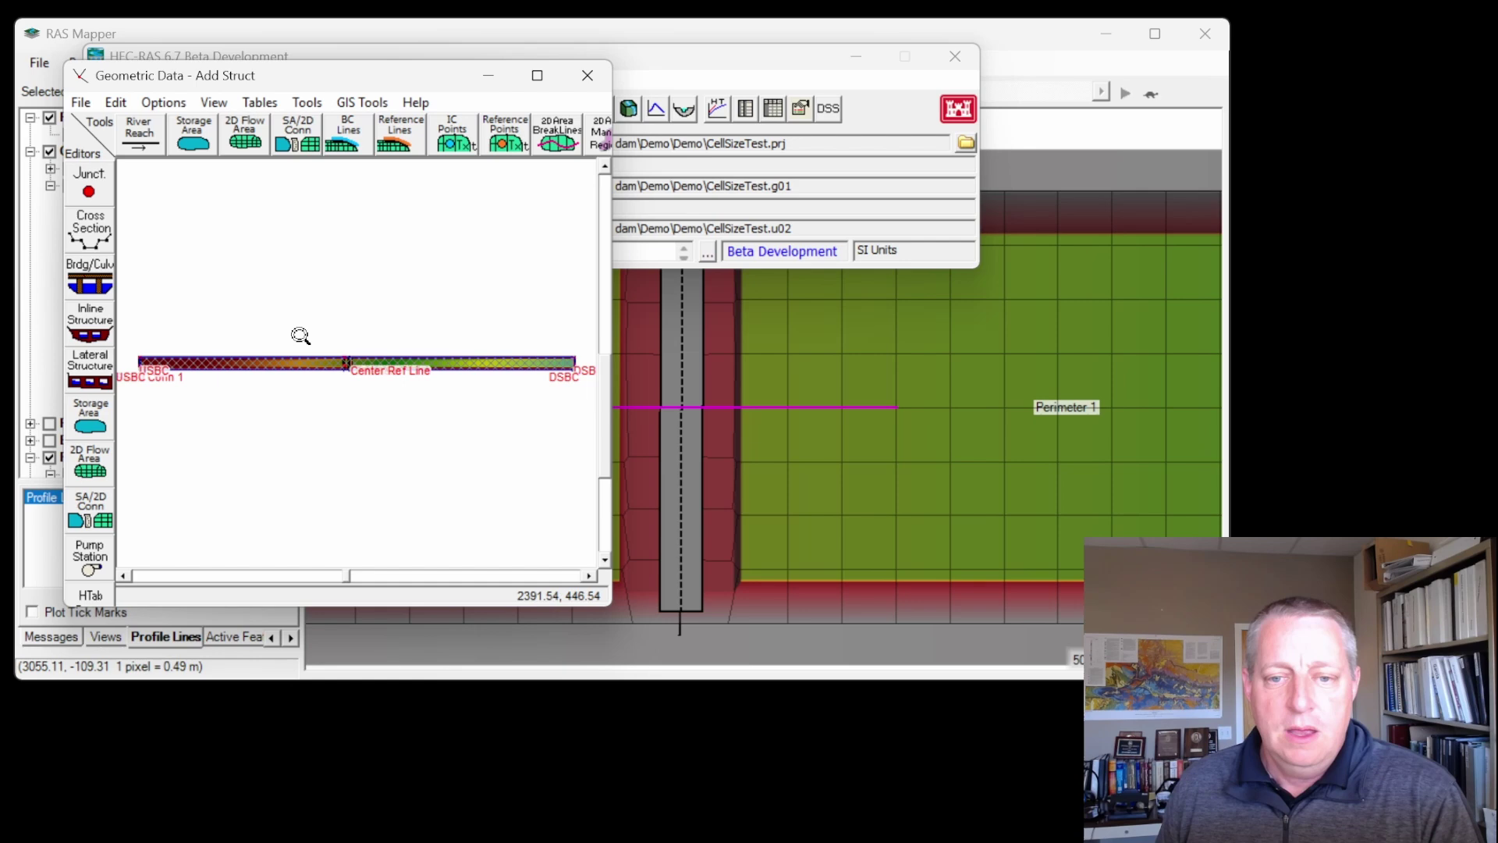
Step: Zoom to the structure and bring up the SA2D Conn 1 connection data editor
drag(352, 393, 354, 395)
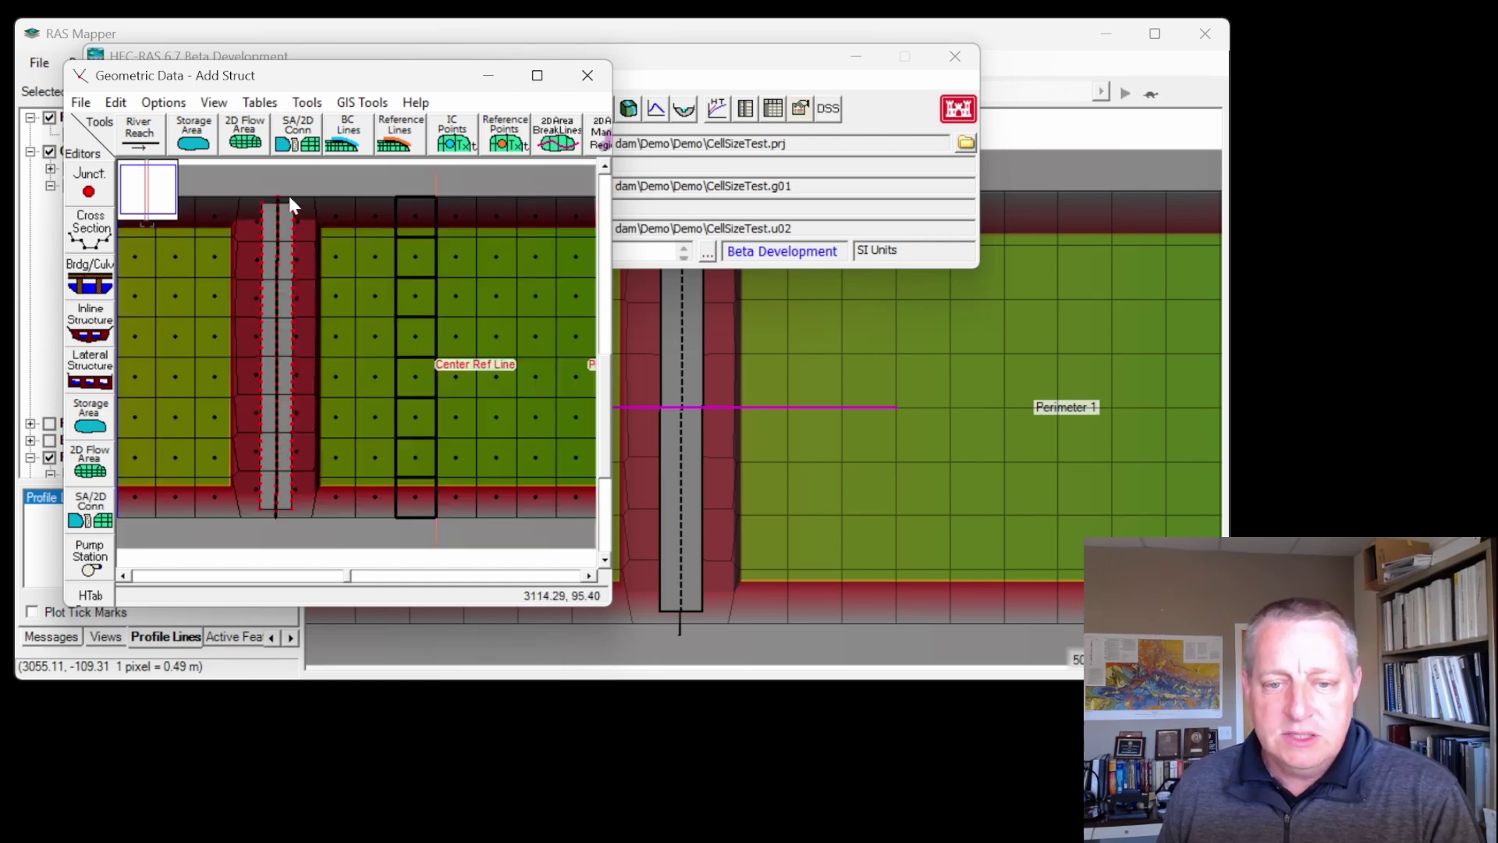
click(87, 521)
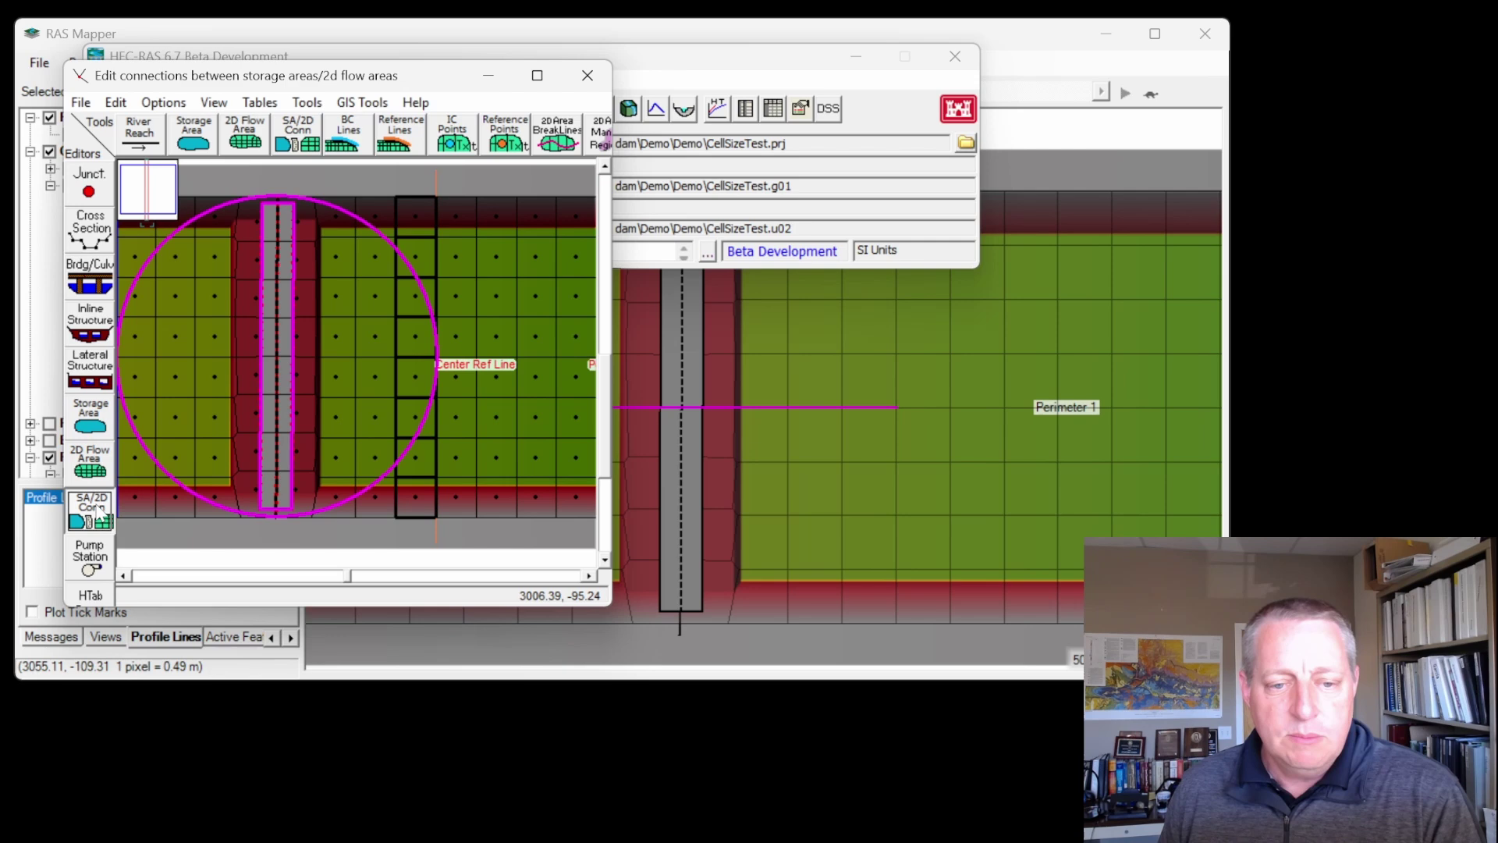
drag(187, 160, 675, 13)
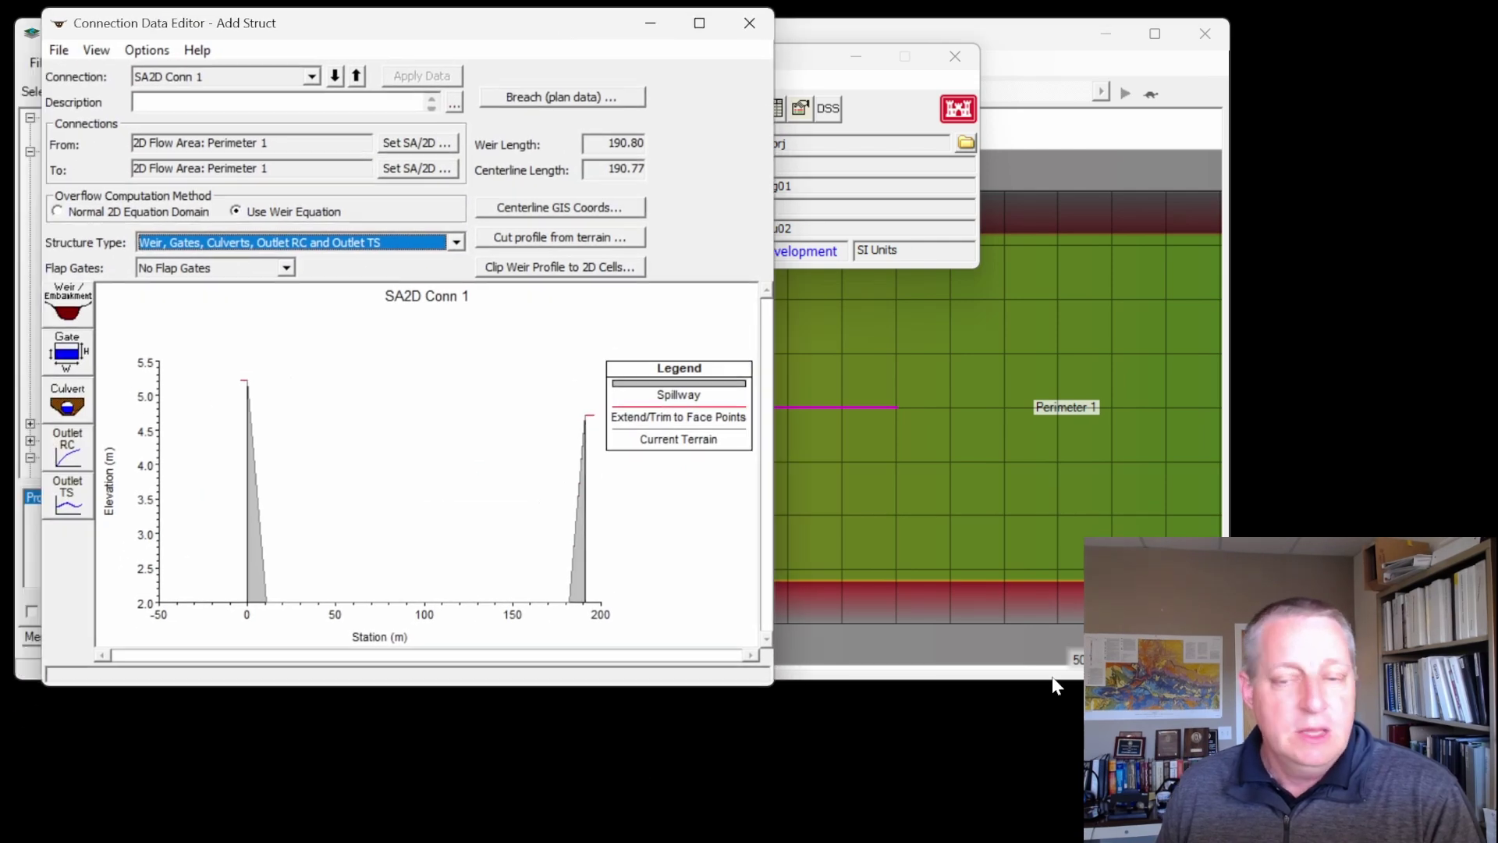
Step: Switch SA2D Conn 1 overflow to Normal 2D Equation Domain and return to RAS Mapper
click(122, 217)
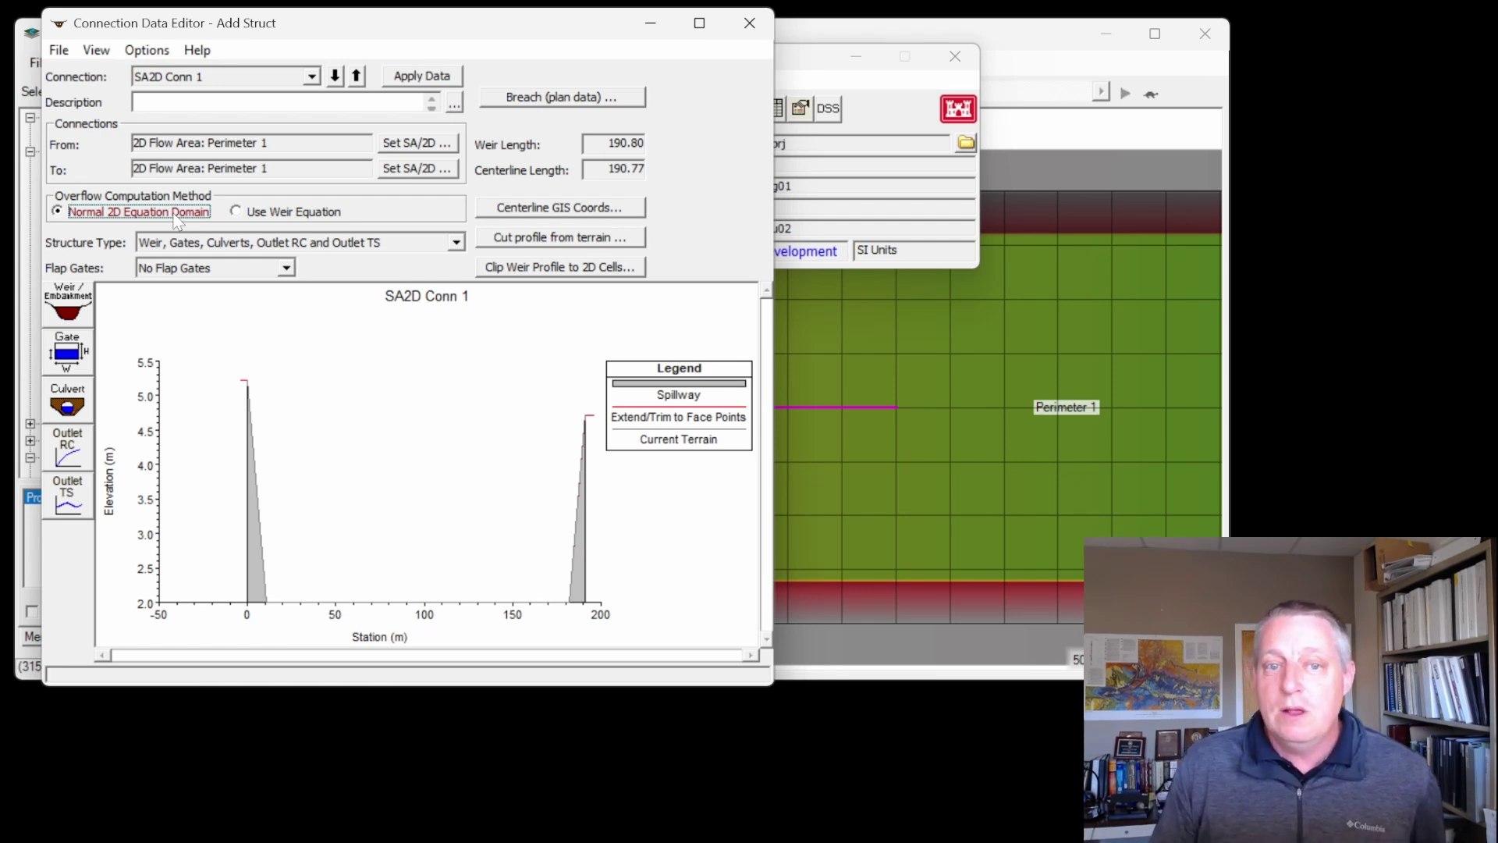
click(966, 35)
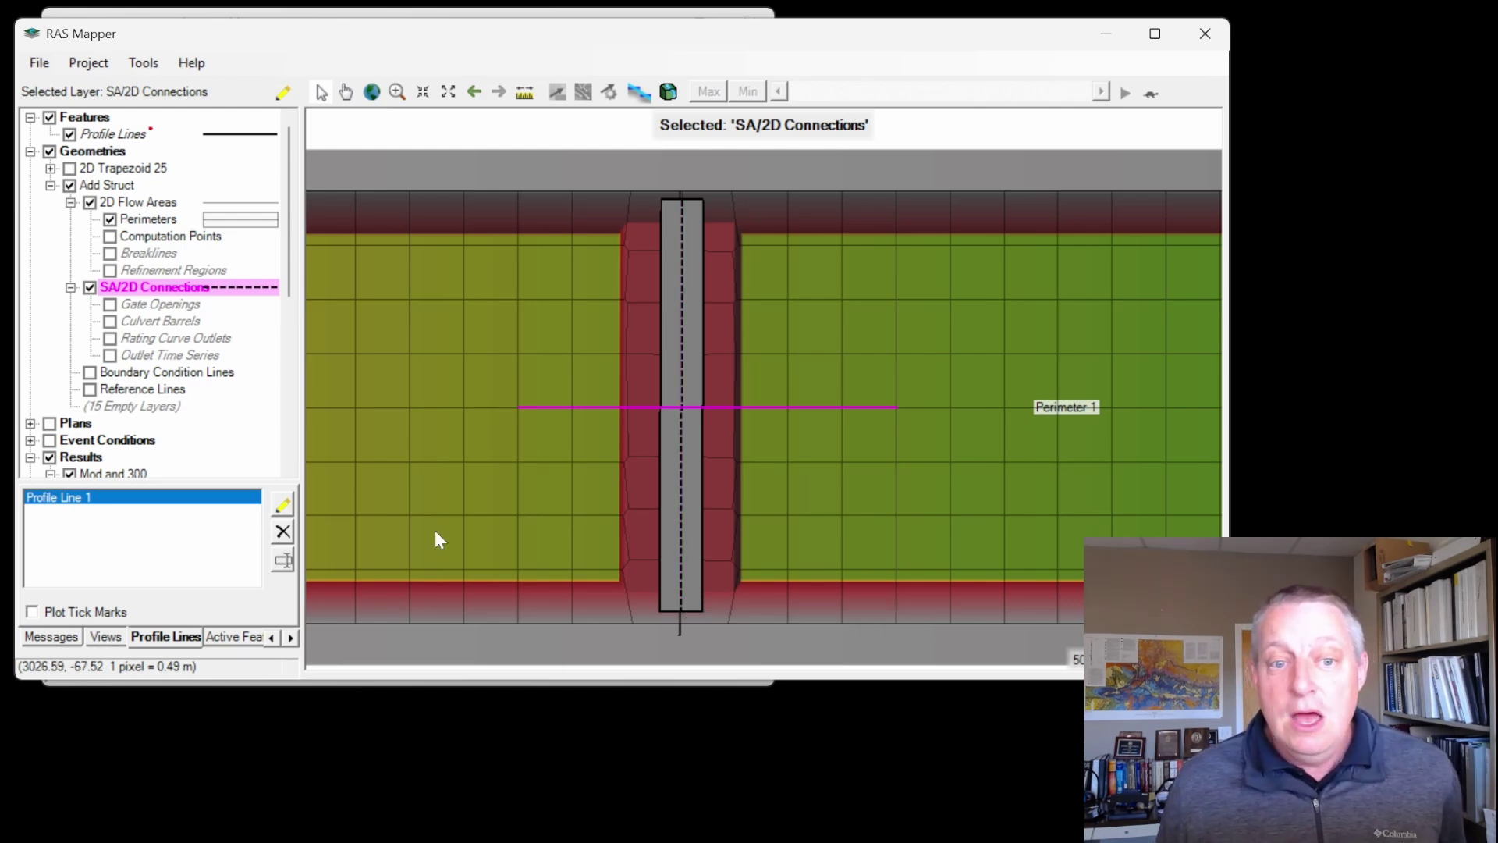
Step: Uncheck the SA/2D Connections layer so the structure disappears from the map
click(90, 289)
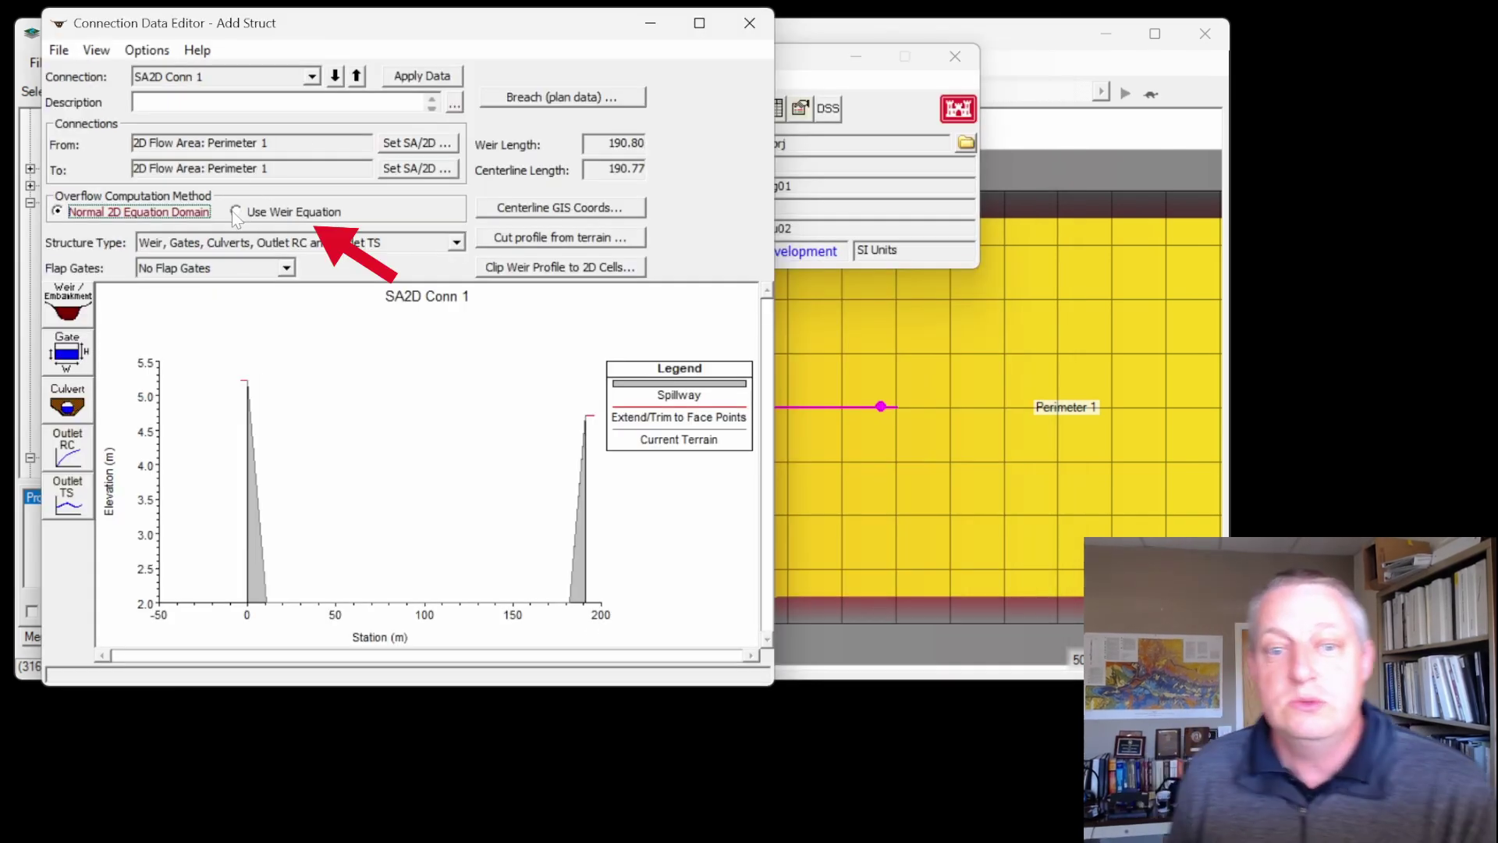
Step: Switch SA2D Conn 1 overflow back to the weir equation and close the Connection Data Editor
click(235, 211)
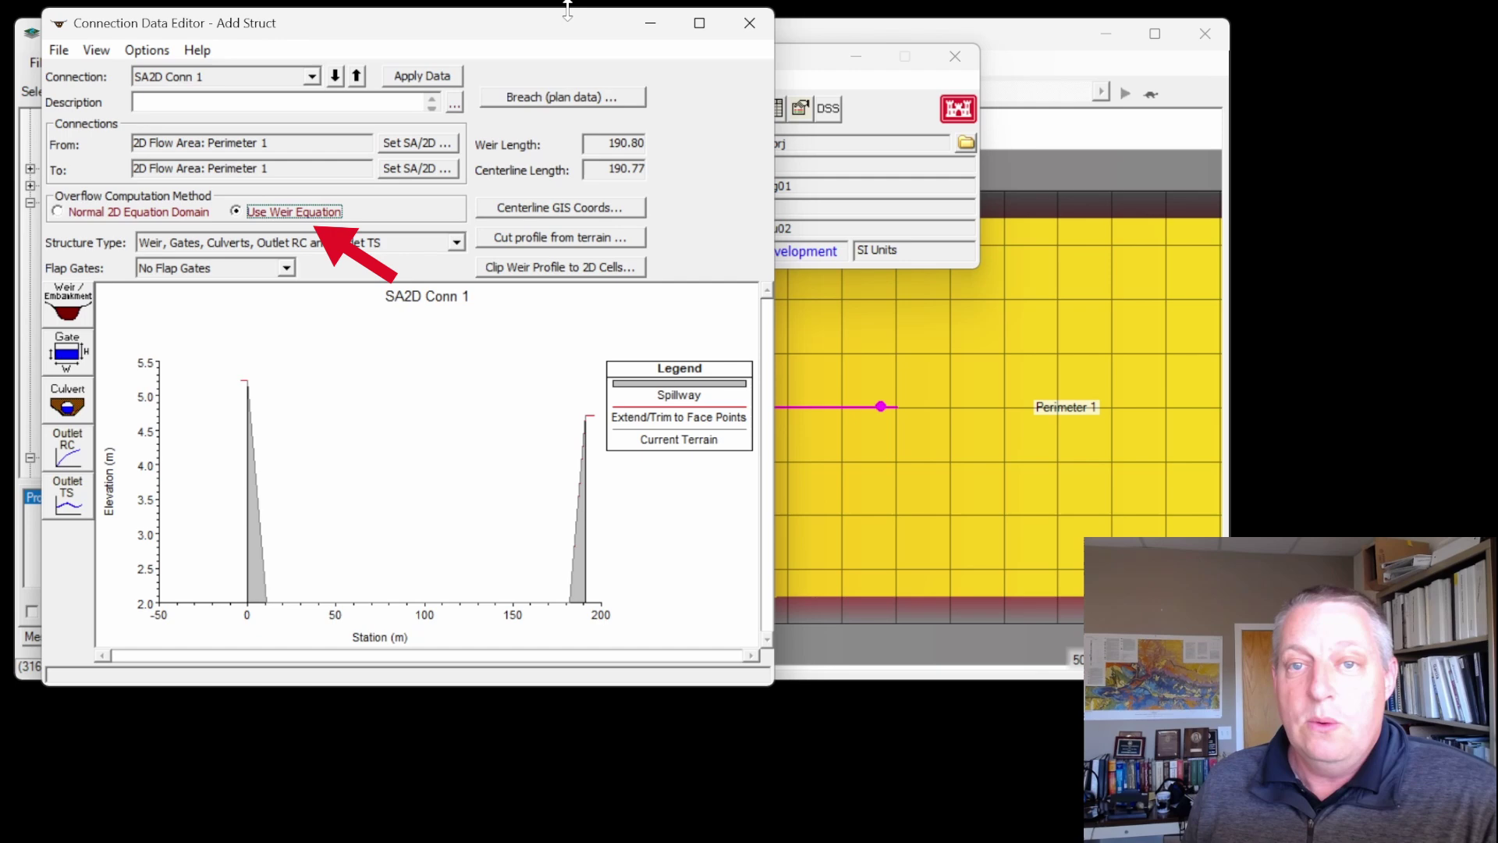
click(59, 51)
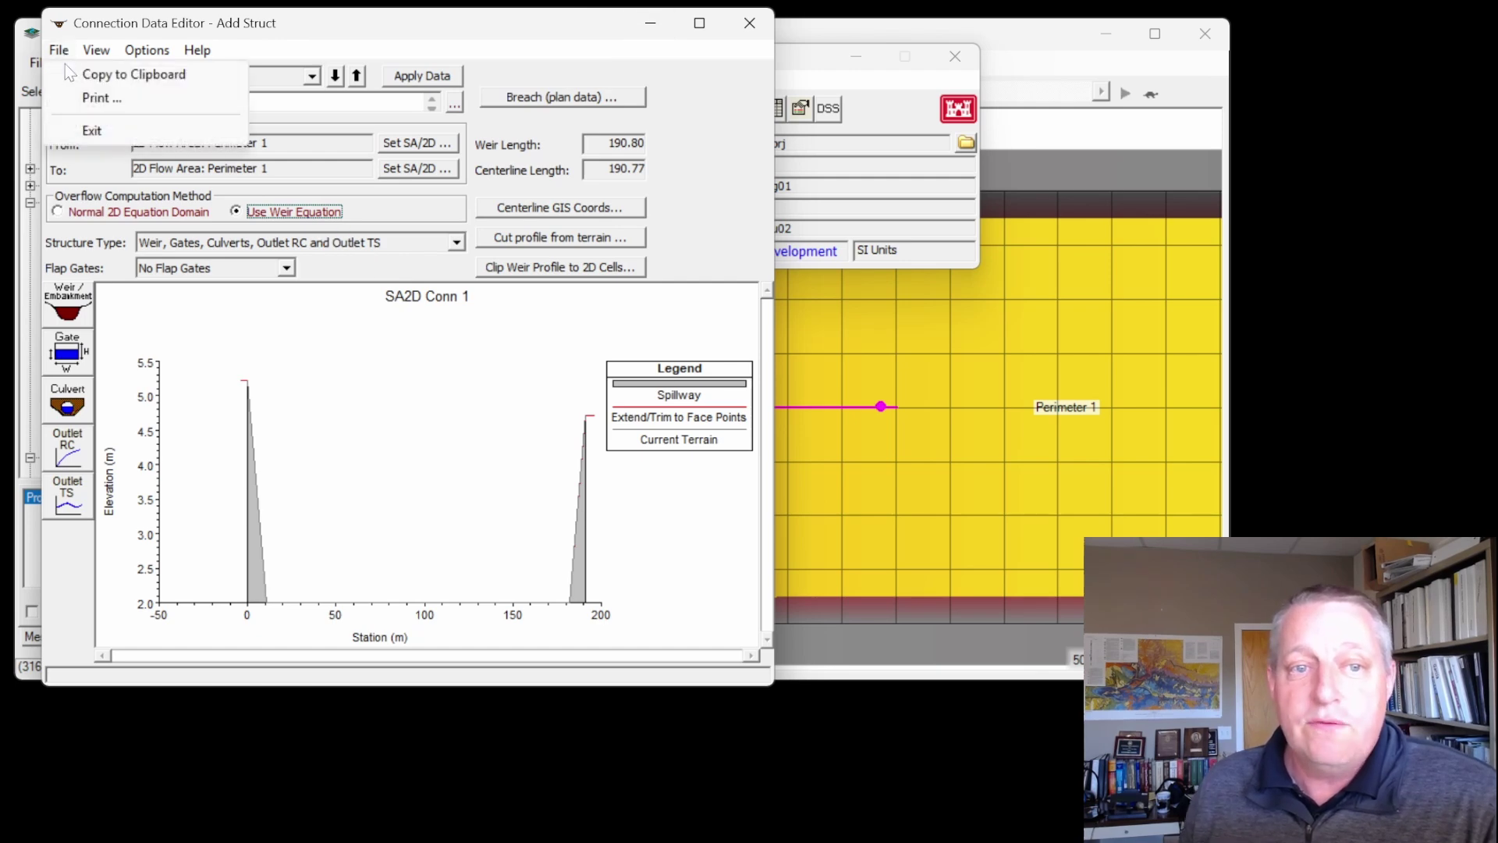
click(750, 22)
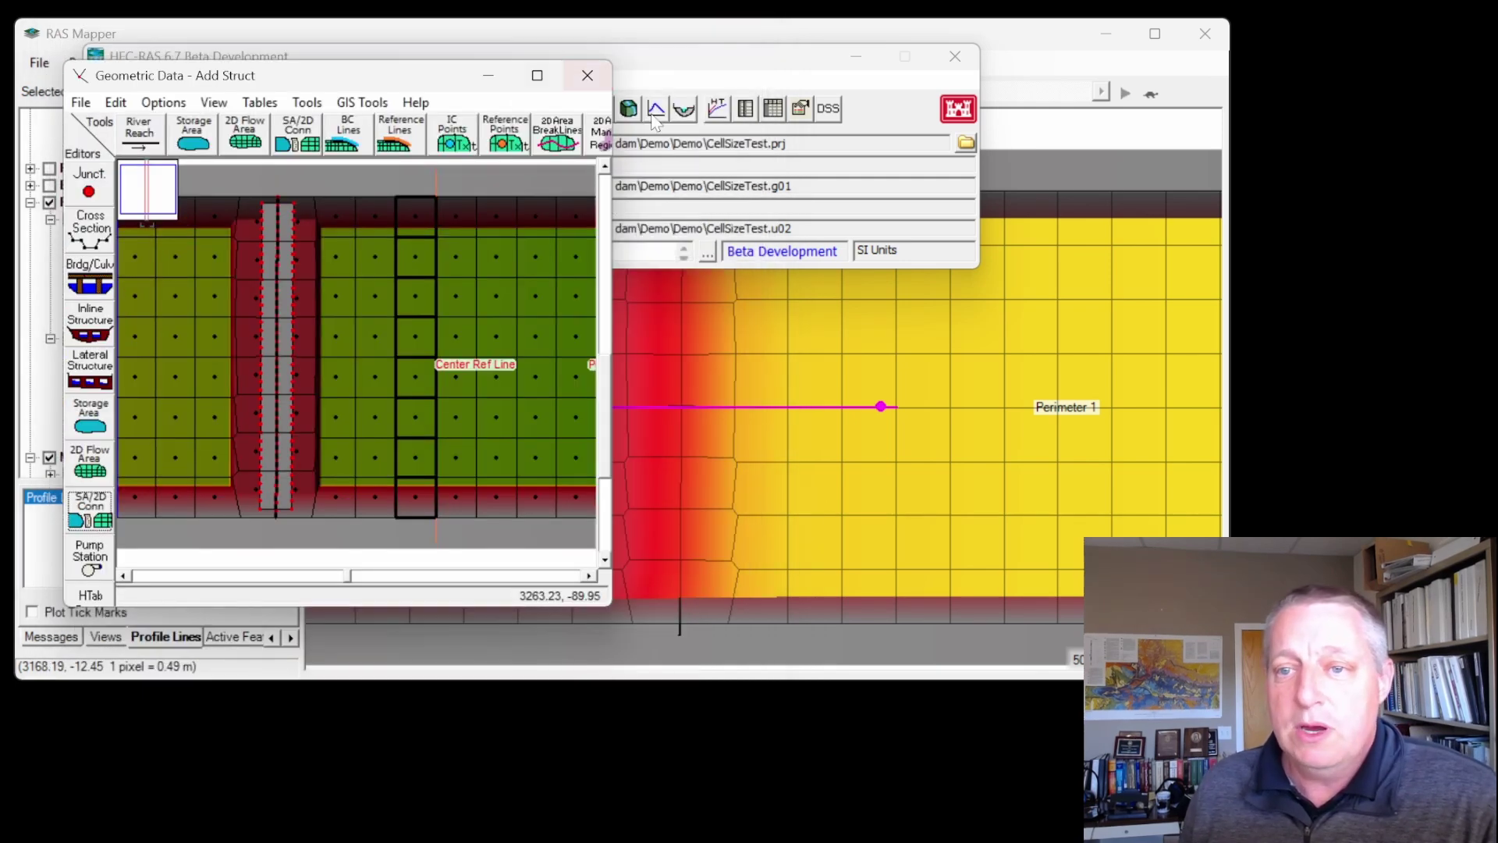
click(654, 119)
Step: Save the unsteady plan as 'WeirEqn 100' and compute it
click(366, 108)
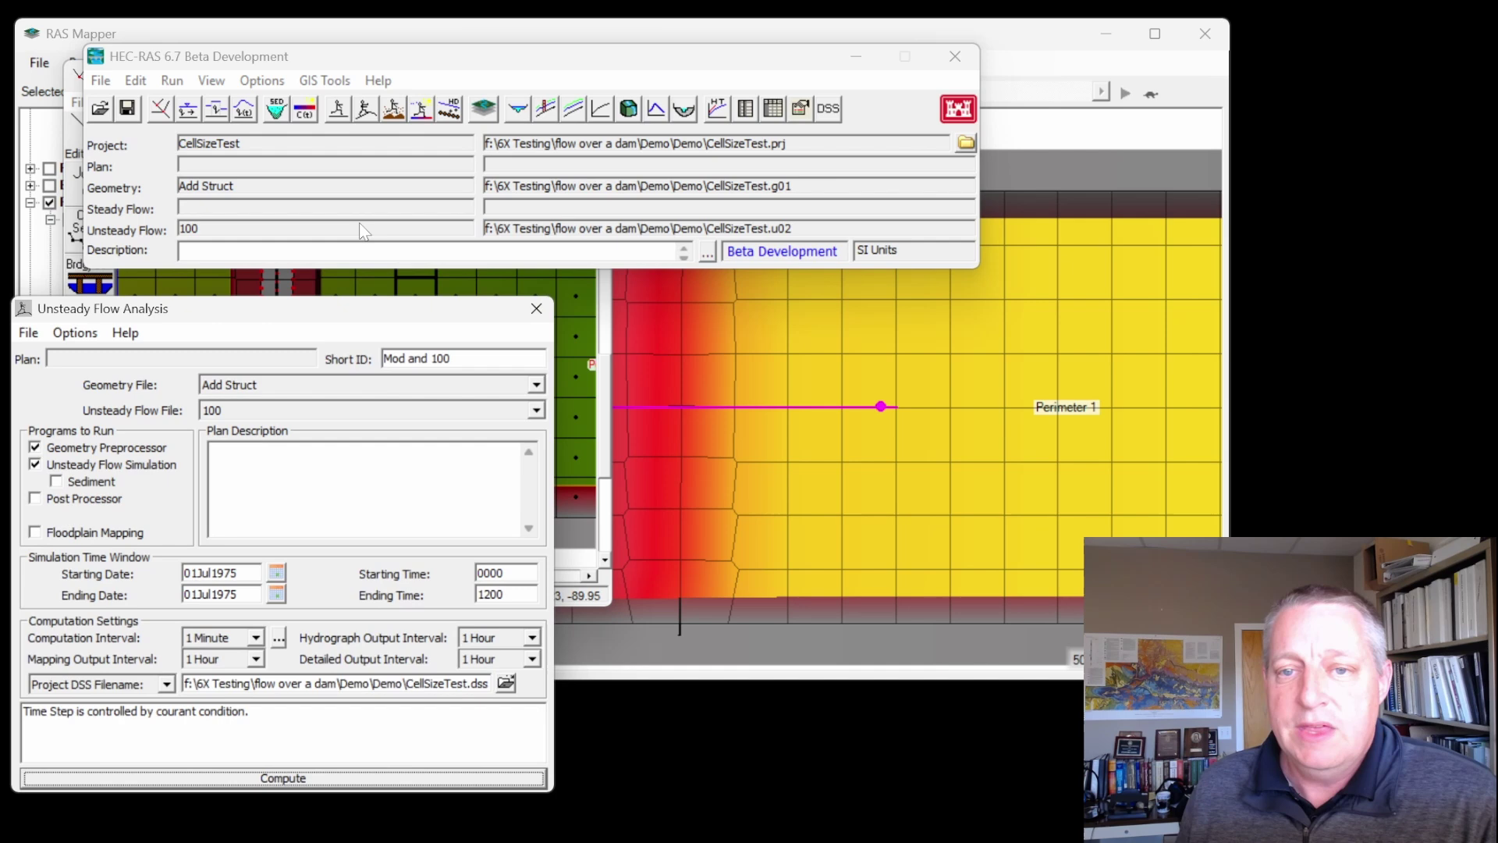
drag(308, 307, 358, 122)
click(77, 148)
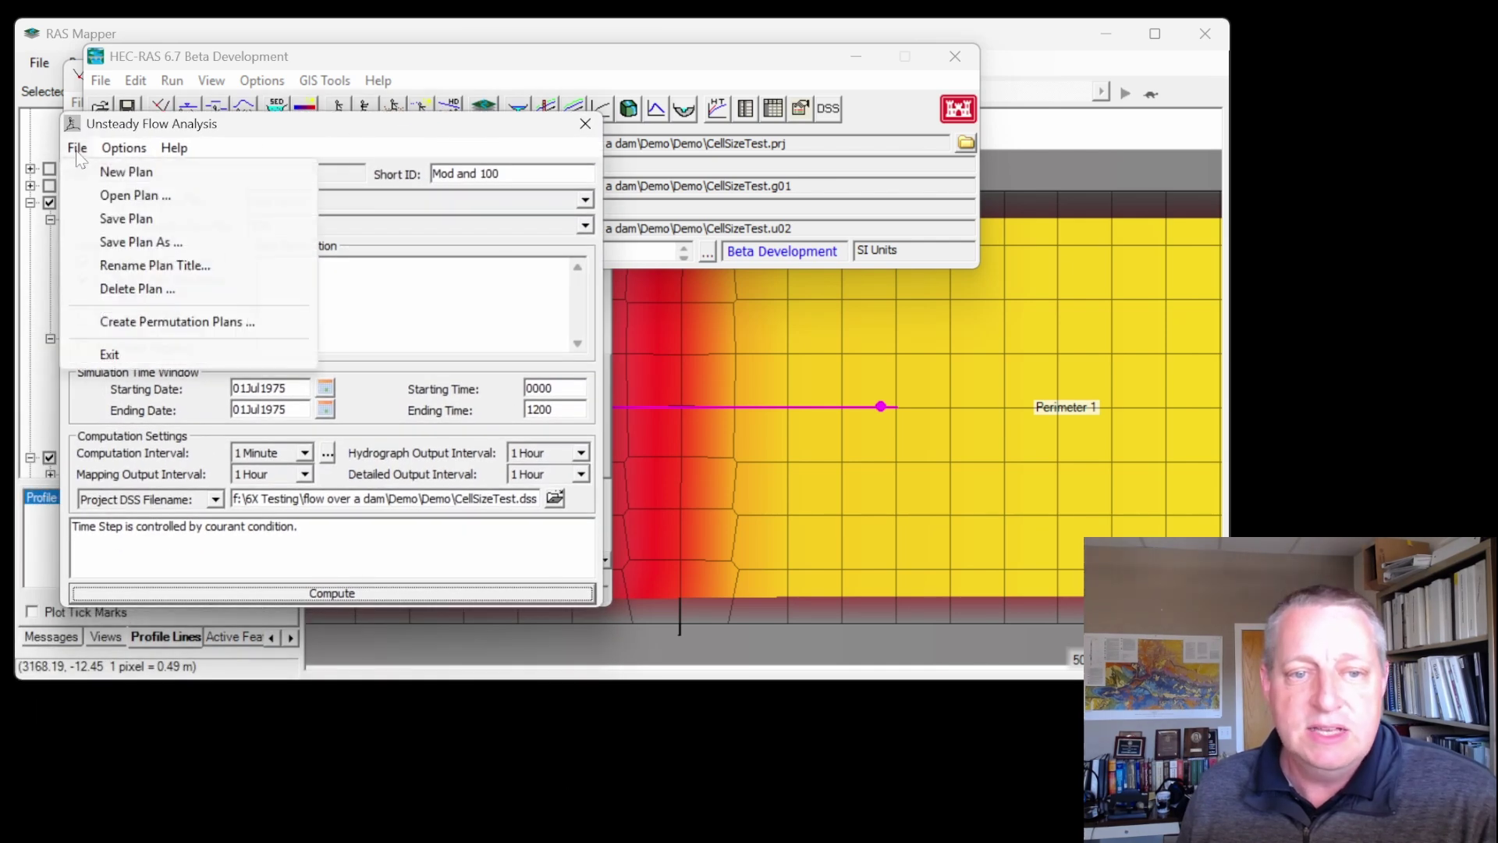
click(117, 242)
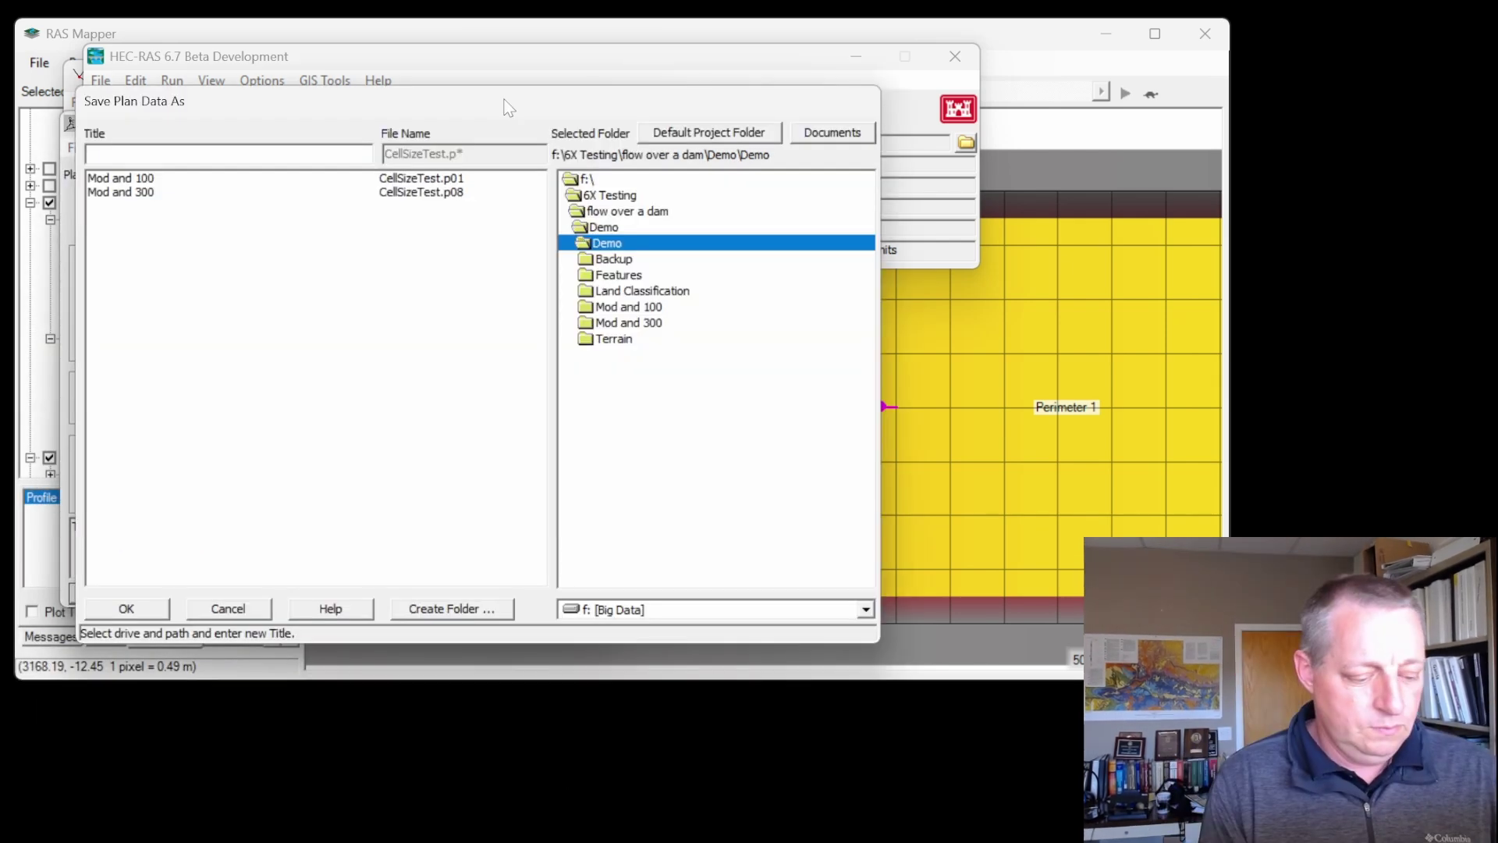
text(WeirEqn)
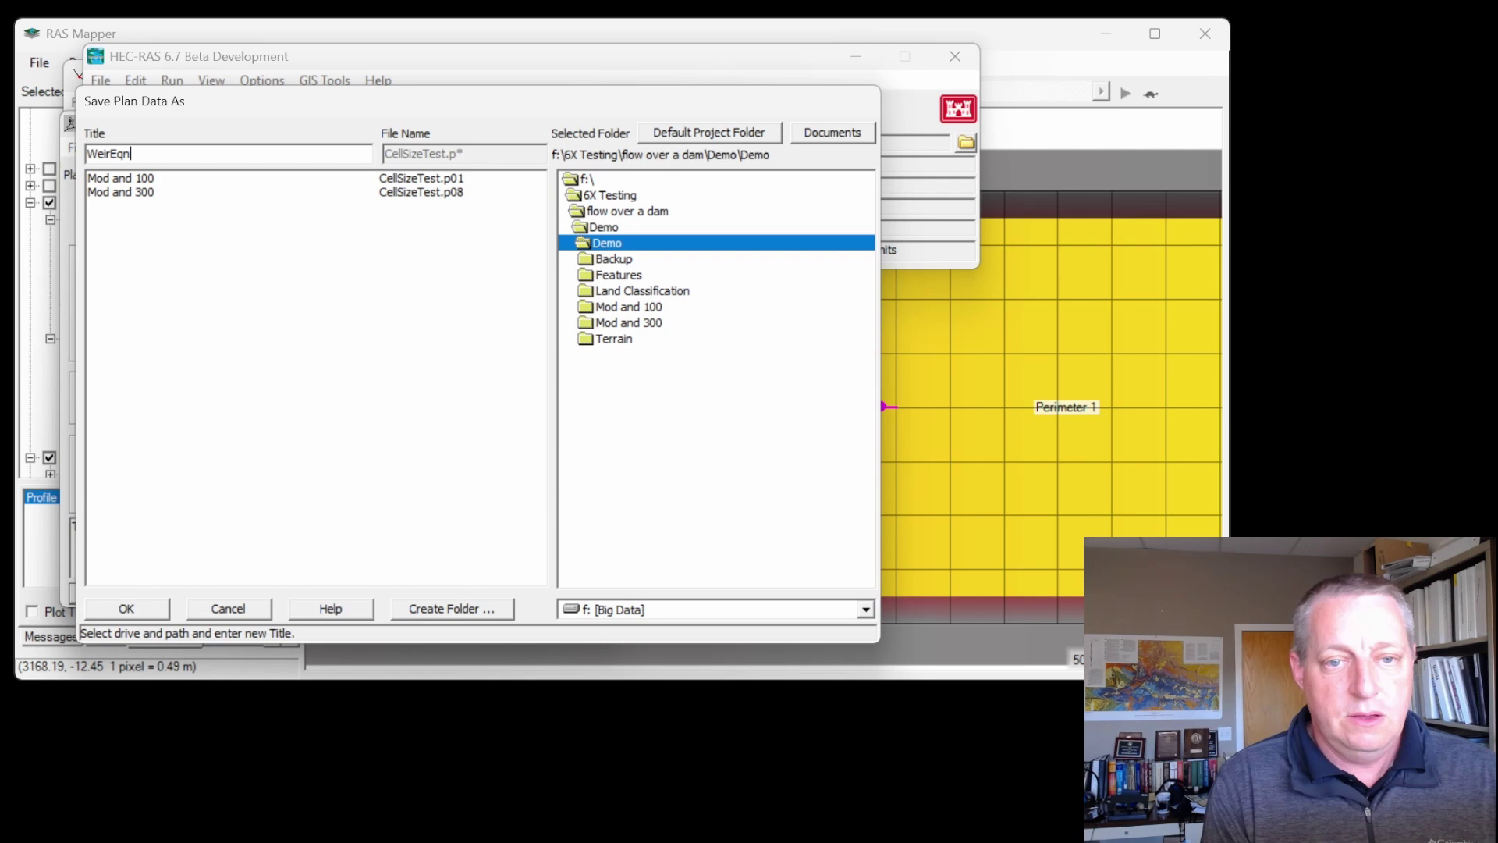
text( 100)
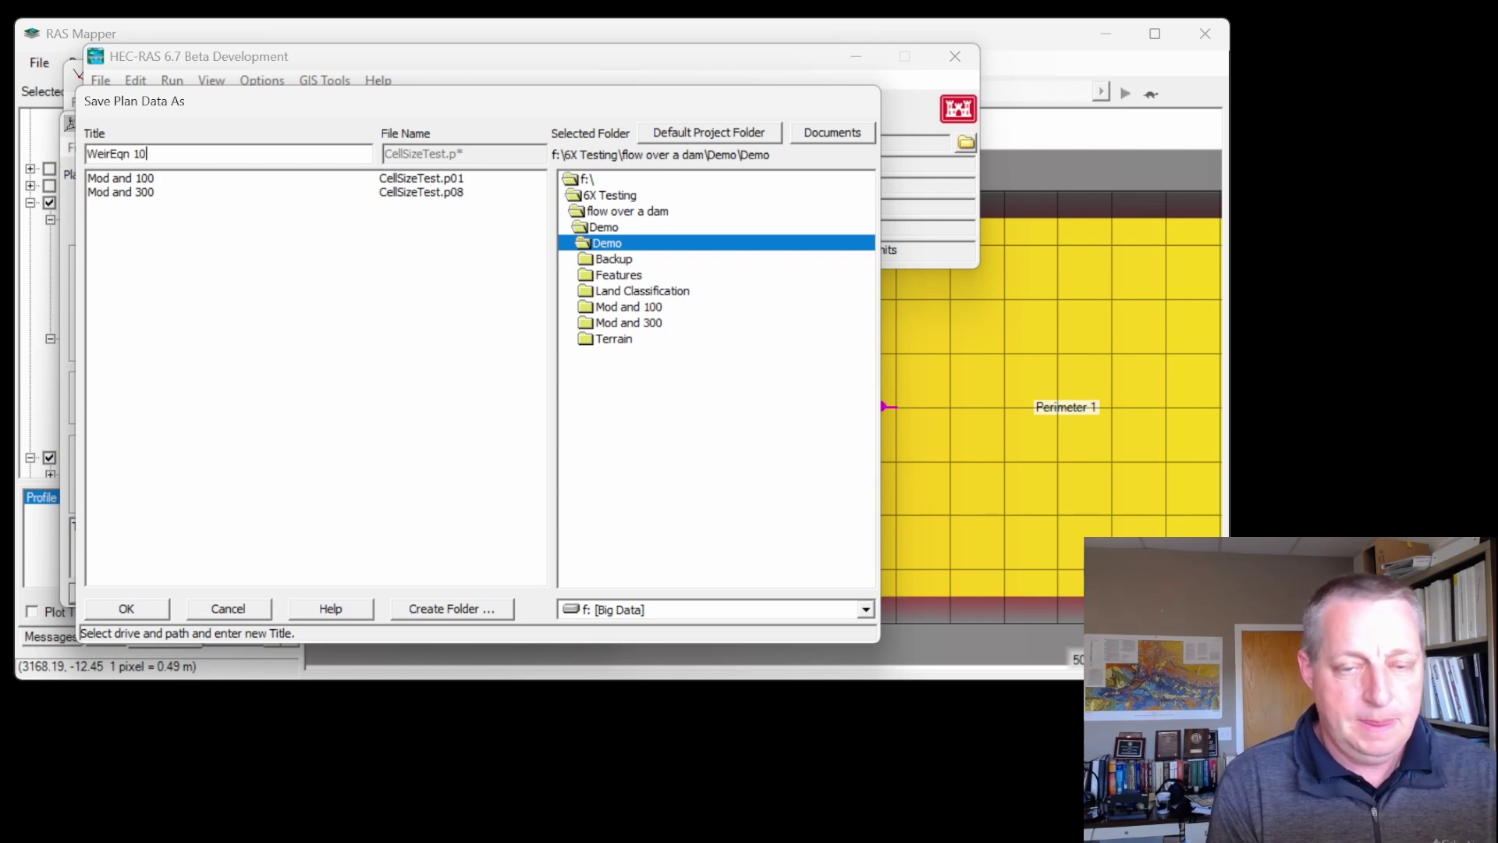
click(128, 611)
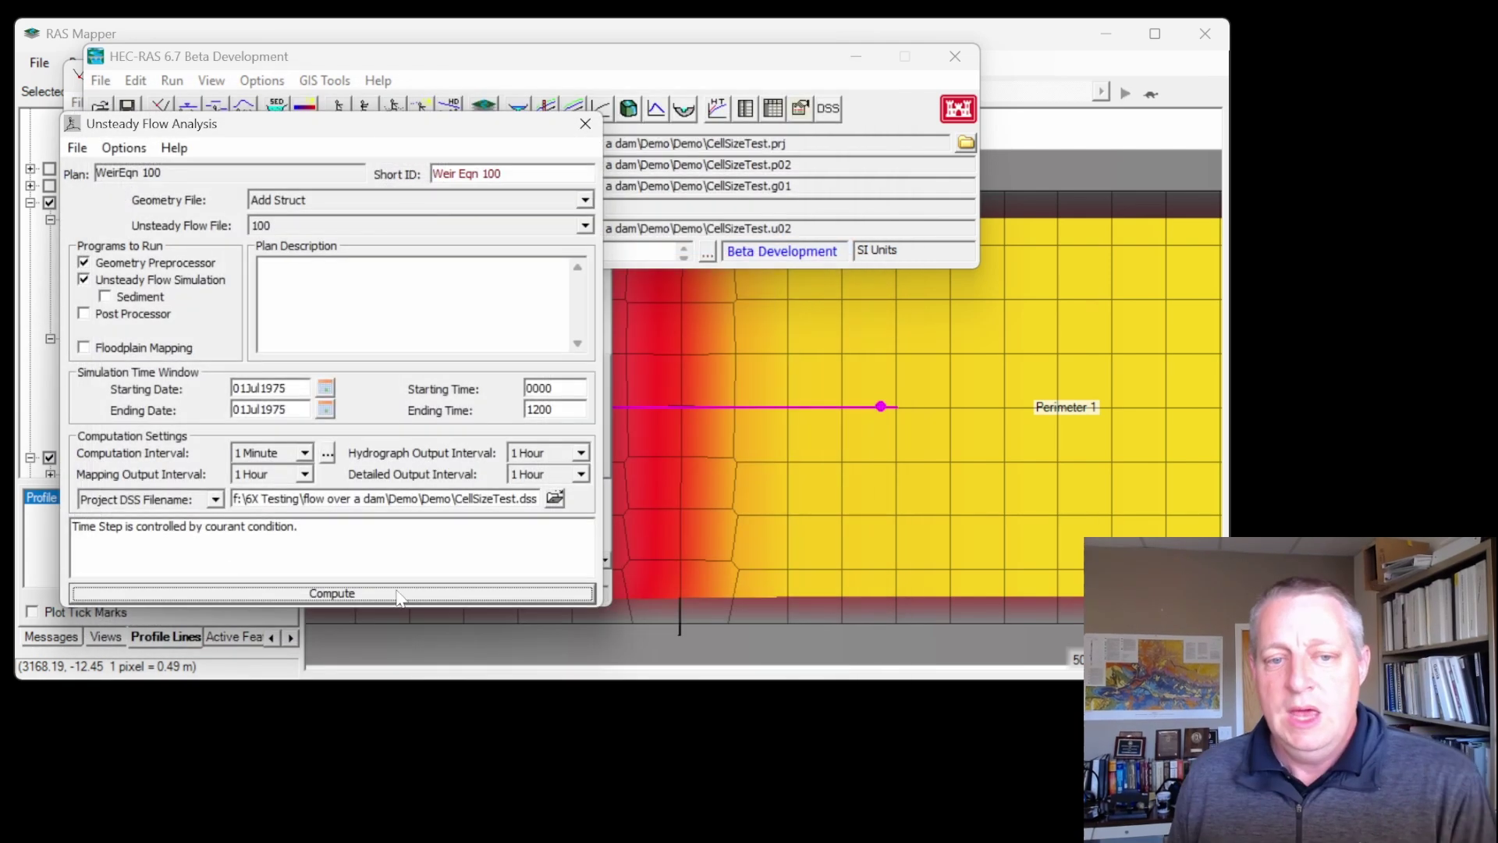
click(402, 593)
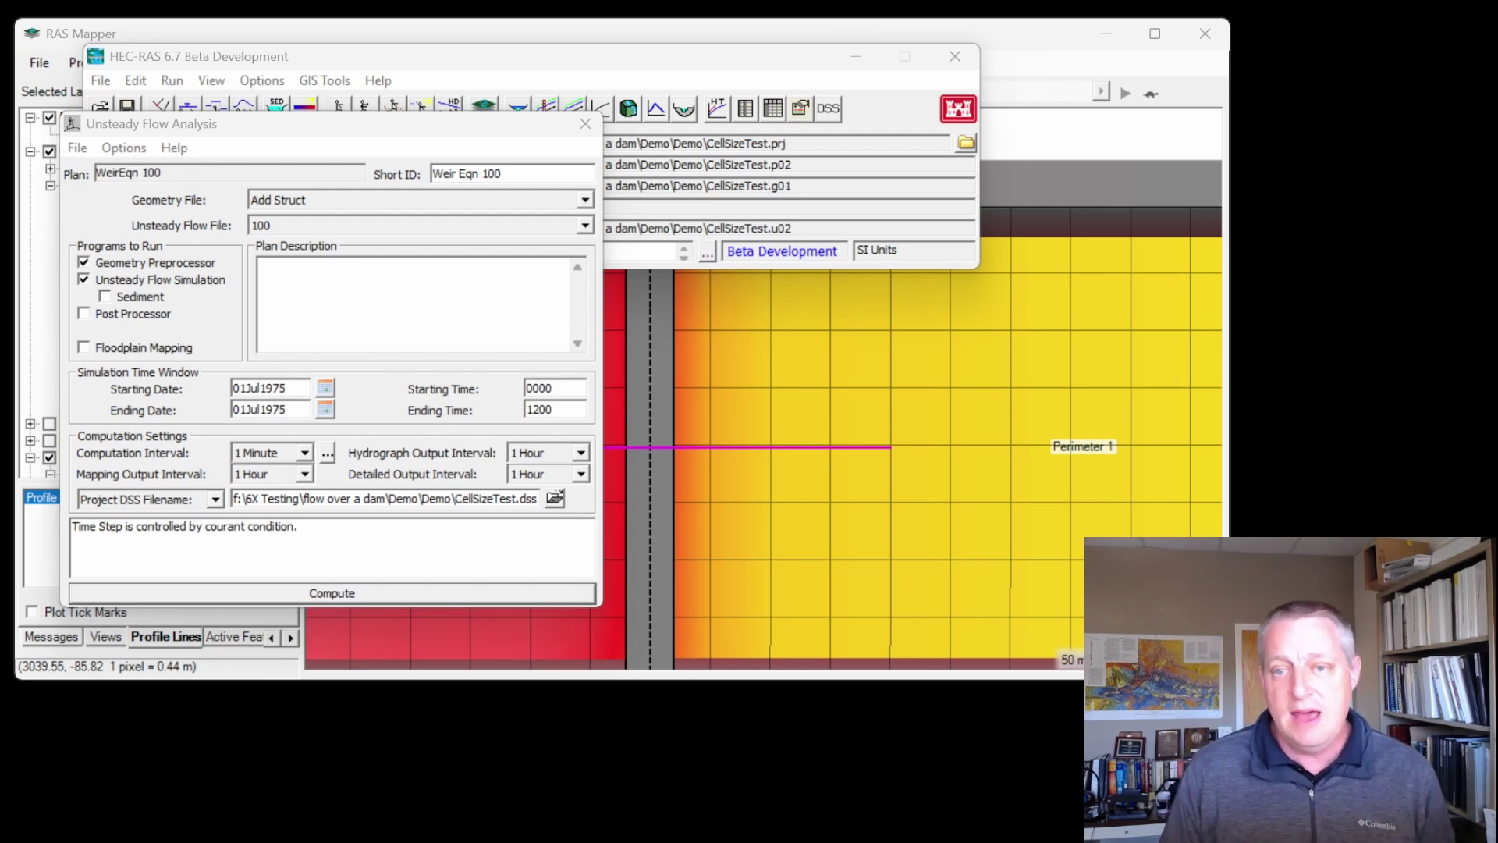
Step: Turn on Weir Eqn 100 WSE (Max) and plot it along Profile Line 1
click(1015, 40)
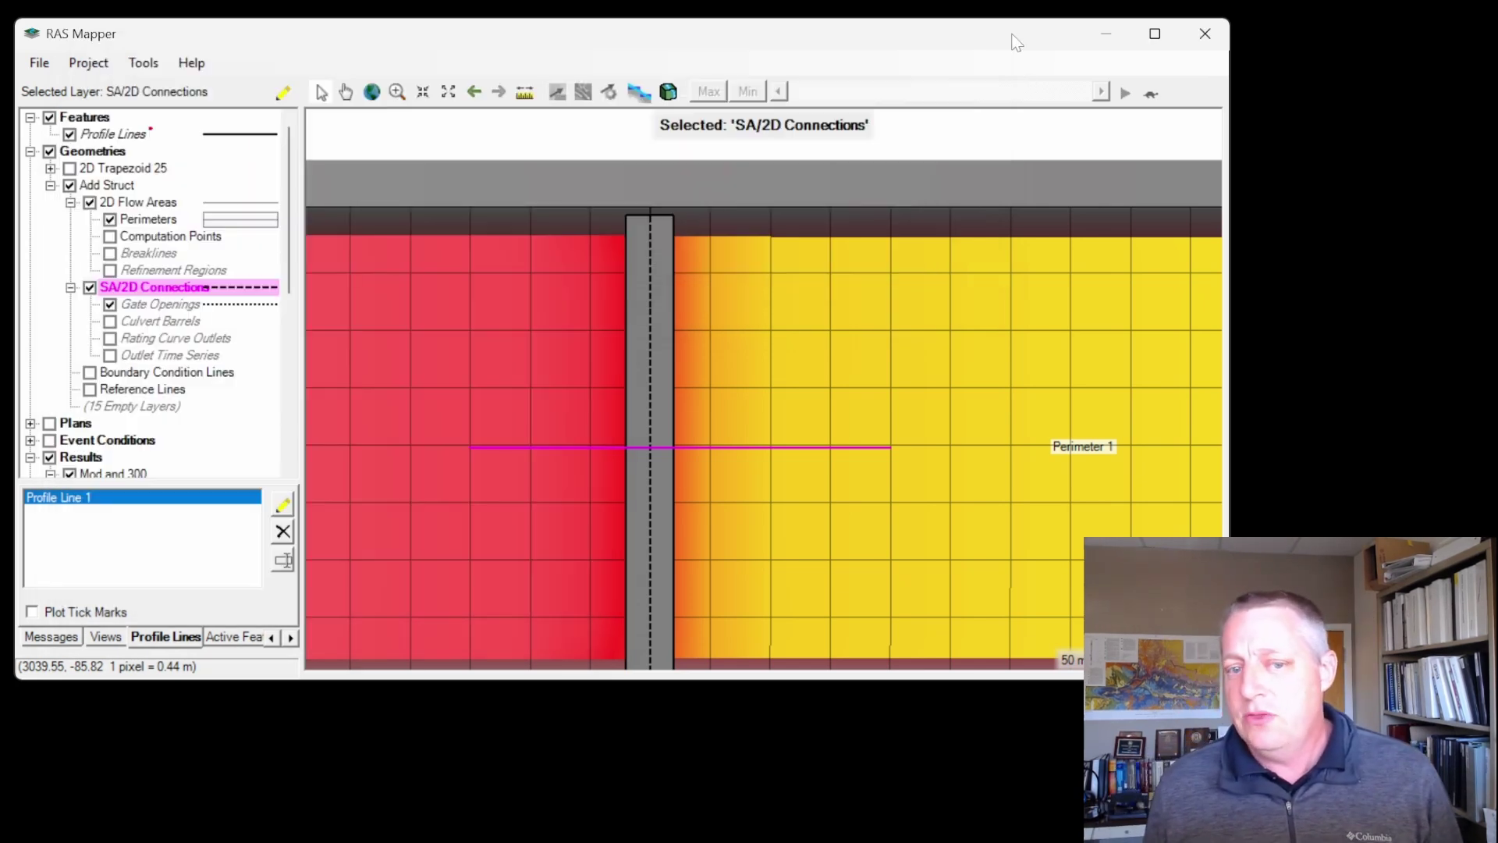
scroll(94, 367, down, 7)
click(90, 355)
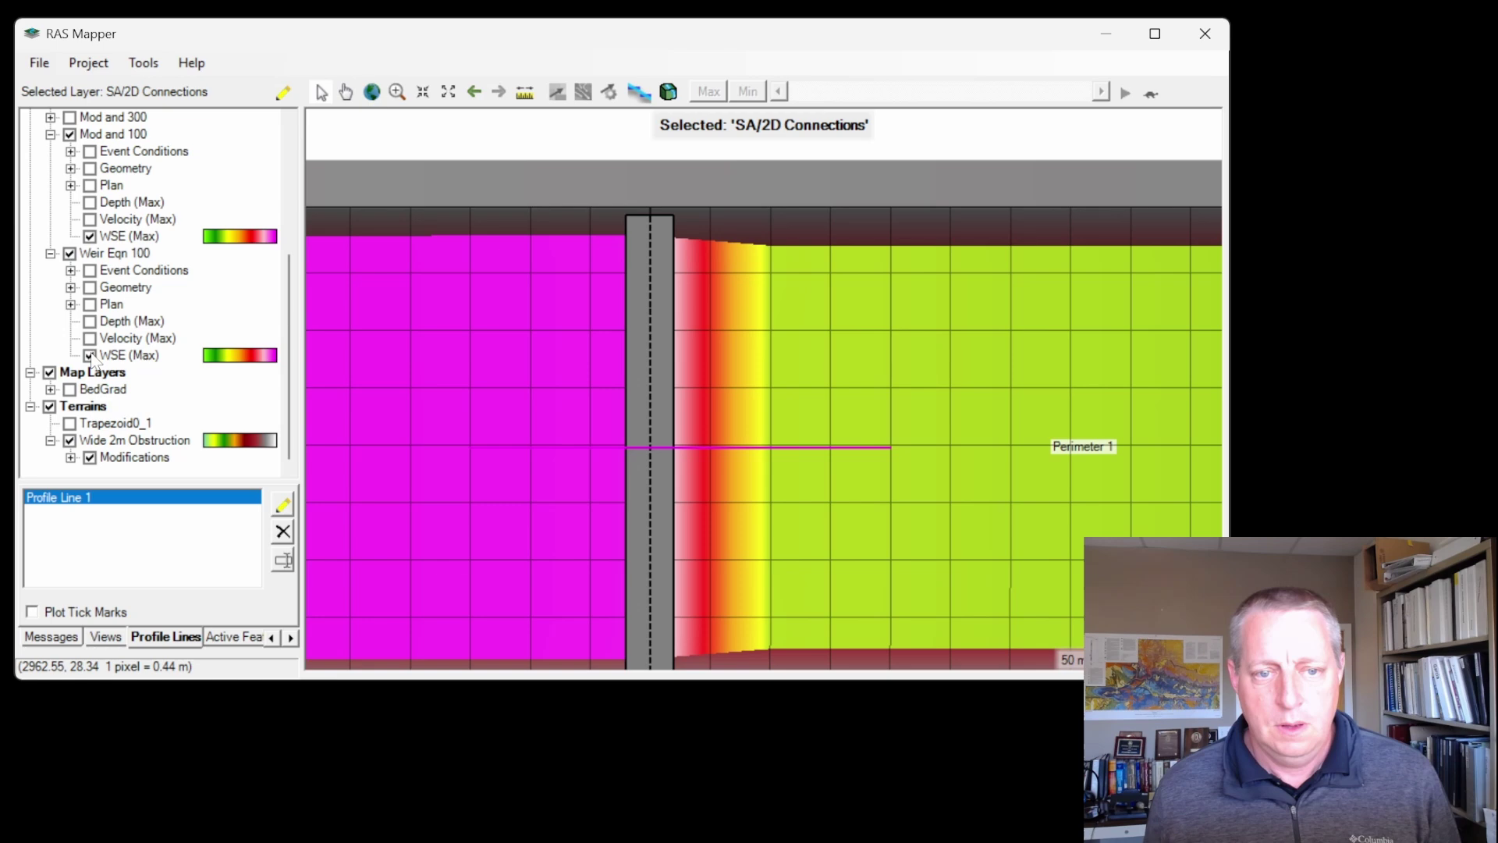
click(283, 561)
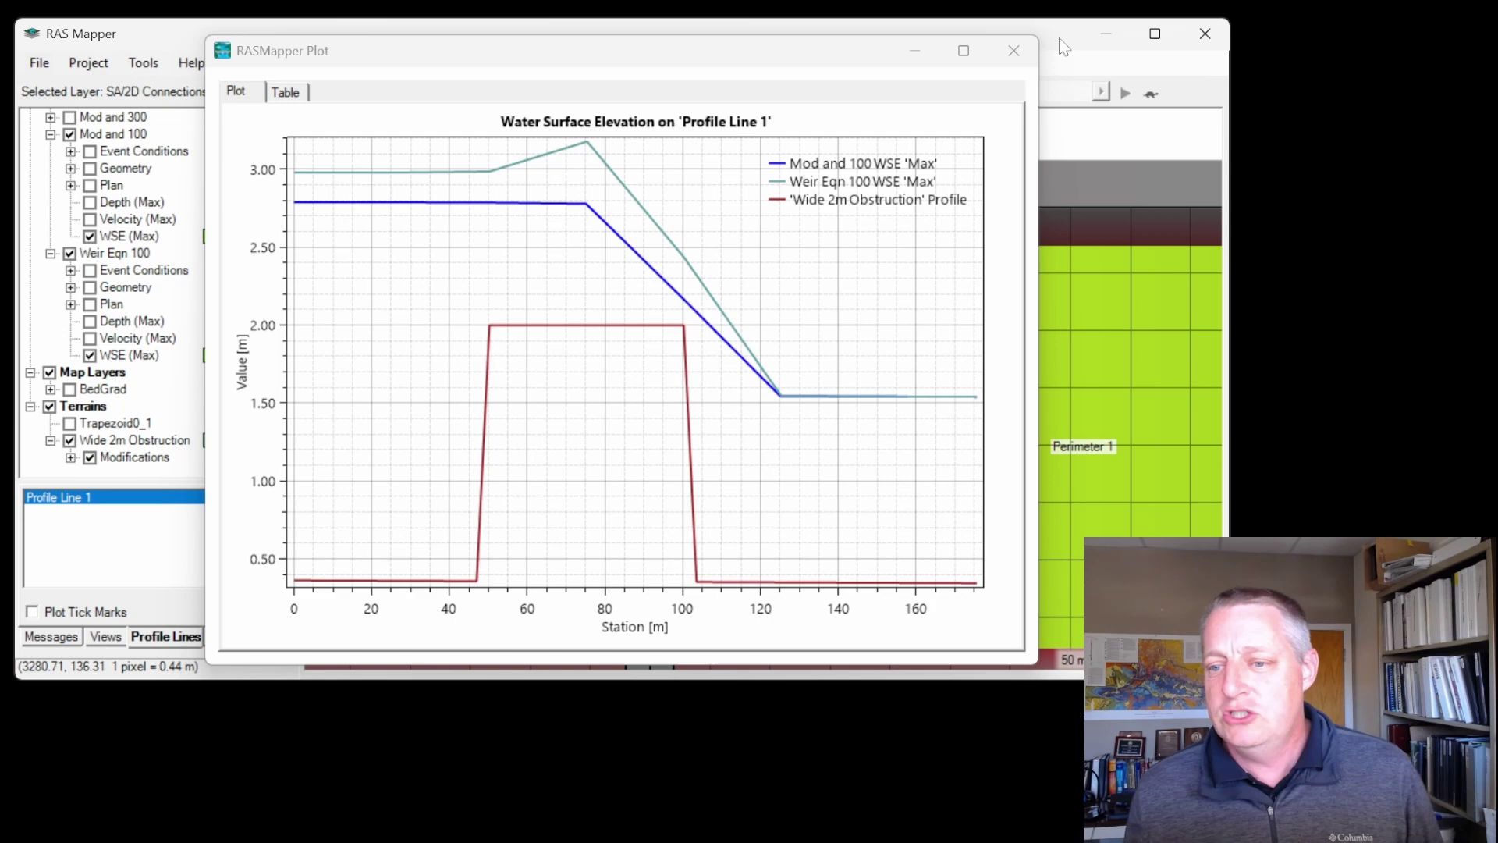
Step: Minimize the profile plot and turn on the 2D flow area Computation Points
click(914, 53)
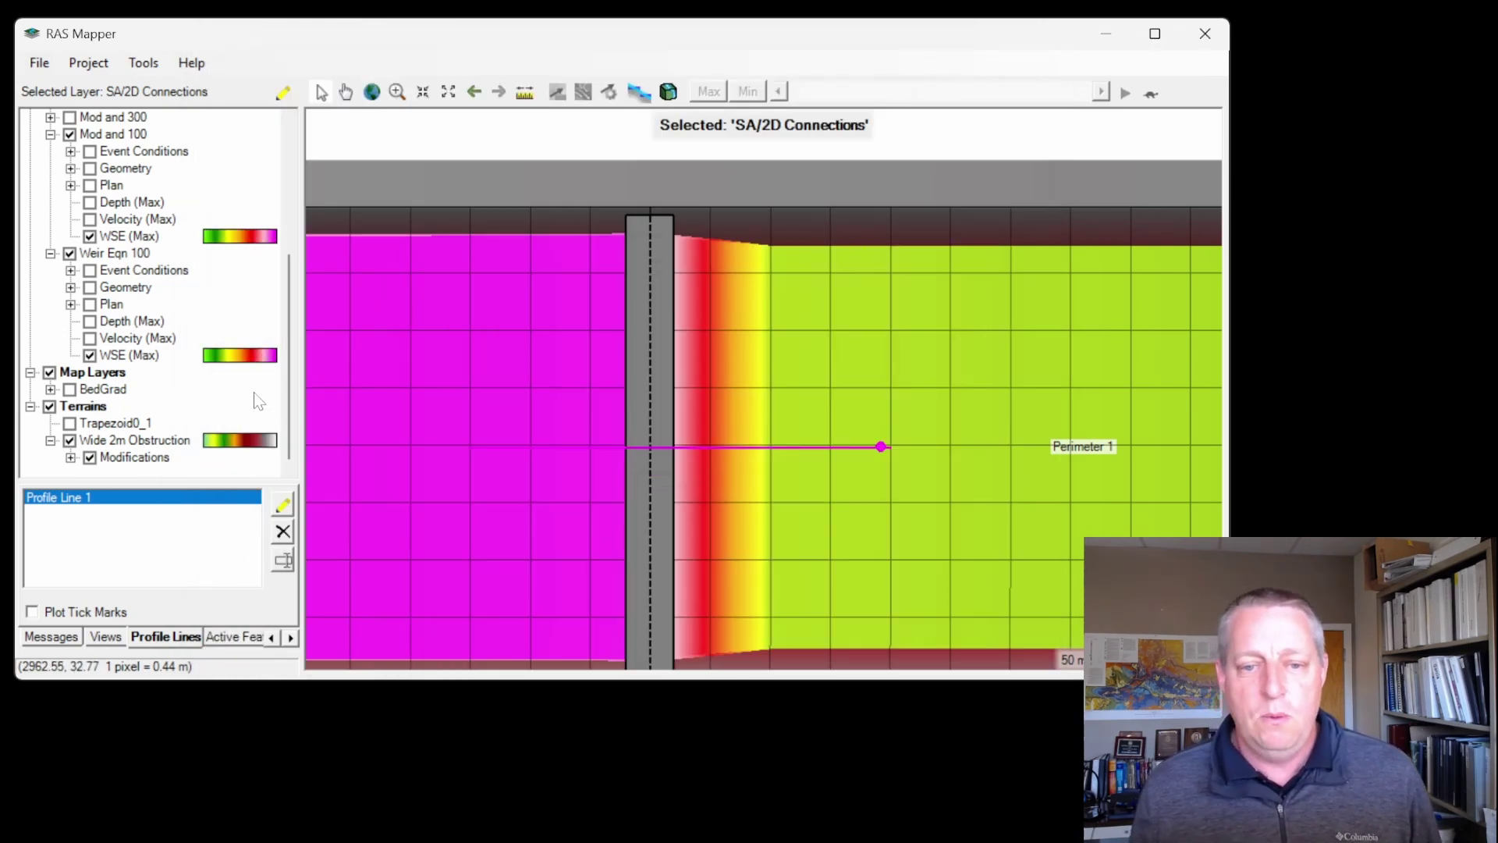
scroll(292, 305, up, 6)
click(110, 236)
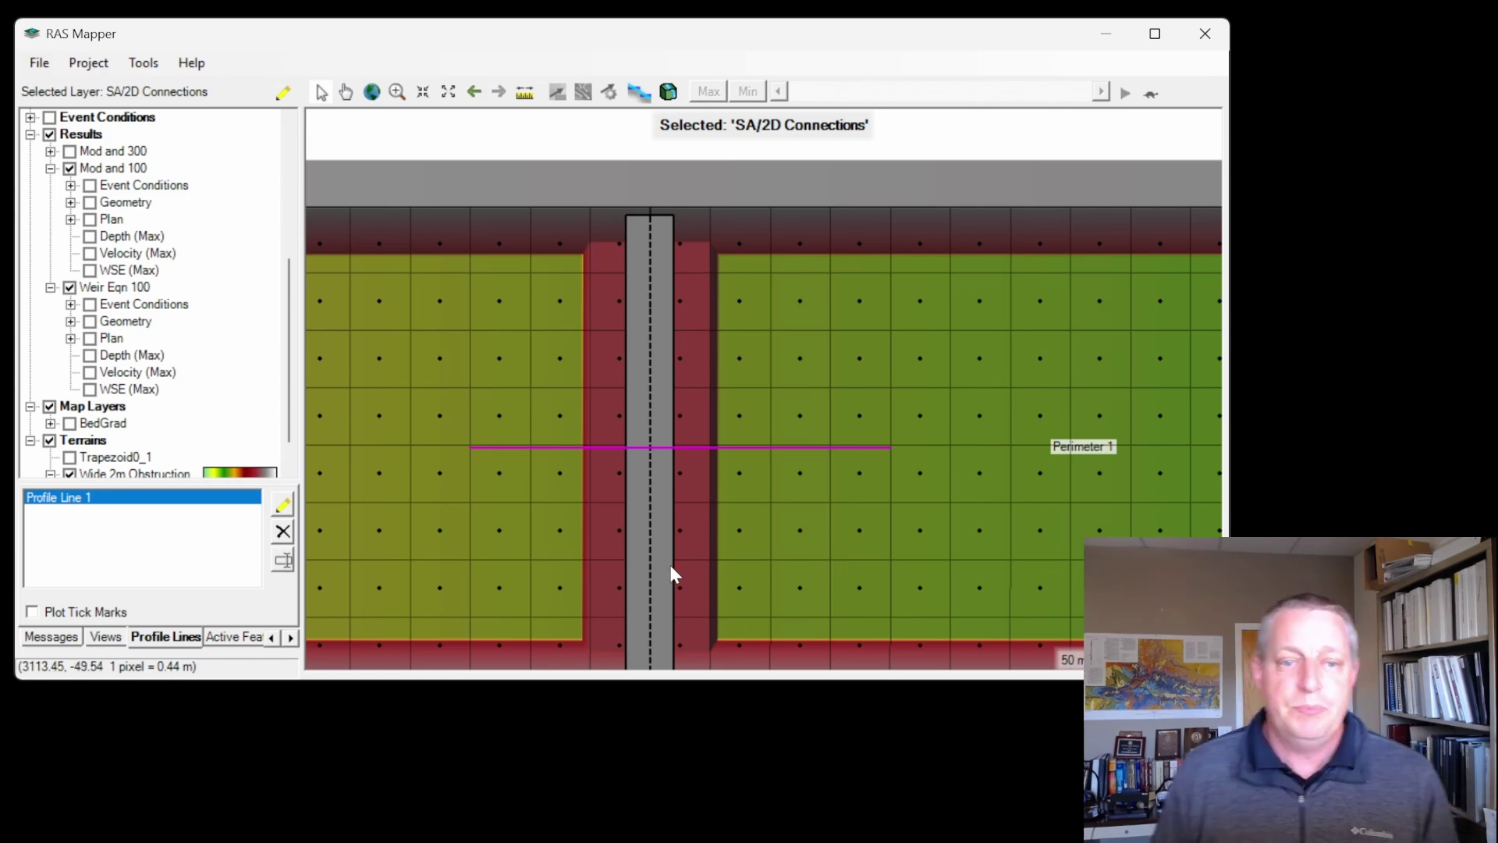
Step: Save 2D Trapezoid 25 as a new geometry named 'DS Edge Strut' and display its perimeters
click(50, 288)
scroll(90, 255, up, 4)
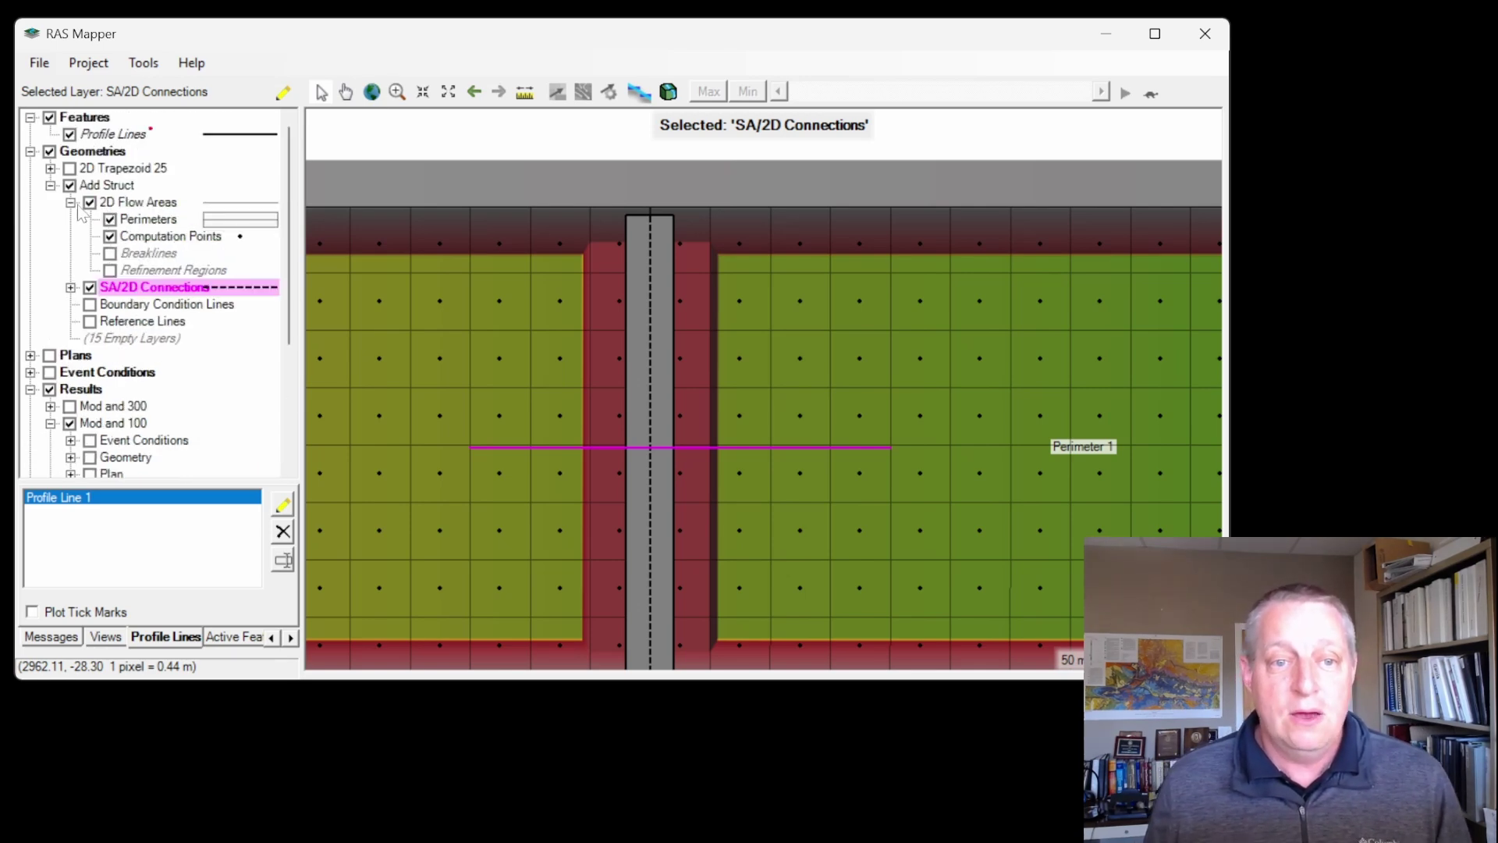
click(50, 185)
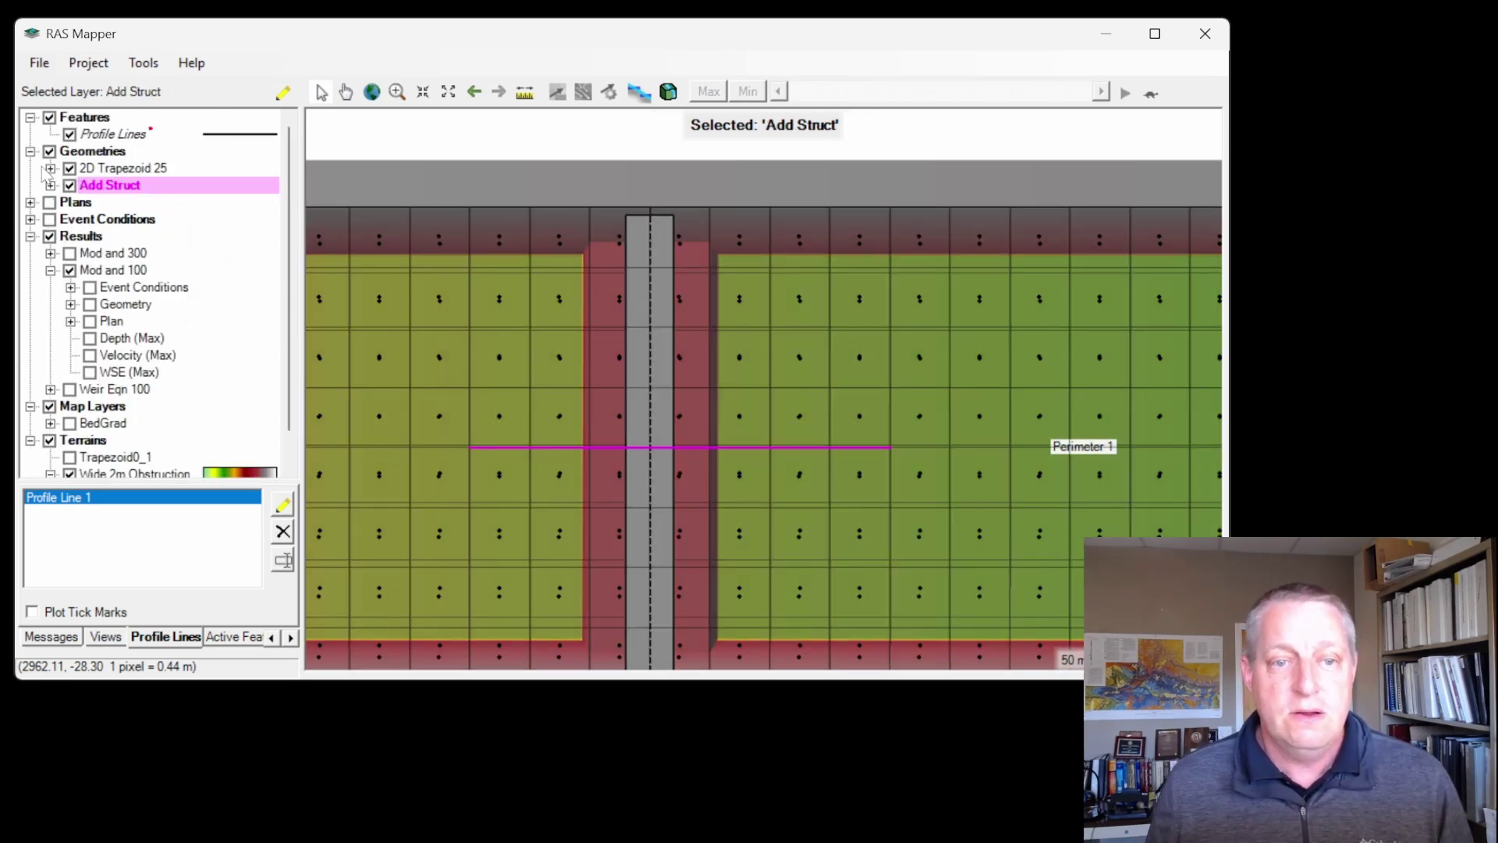
click(50, 169)
right_click(98, 167)
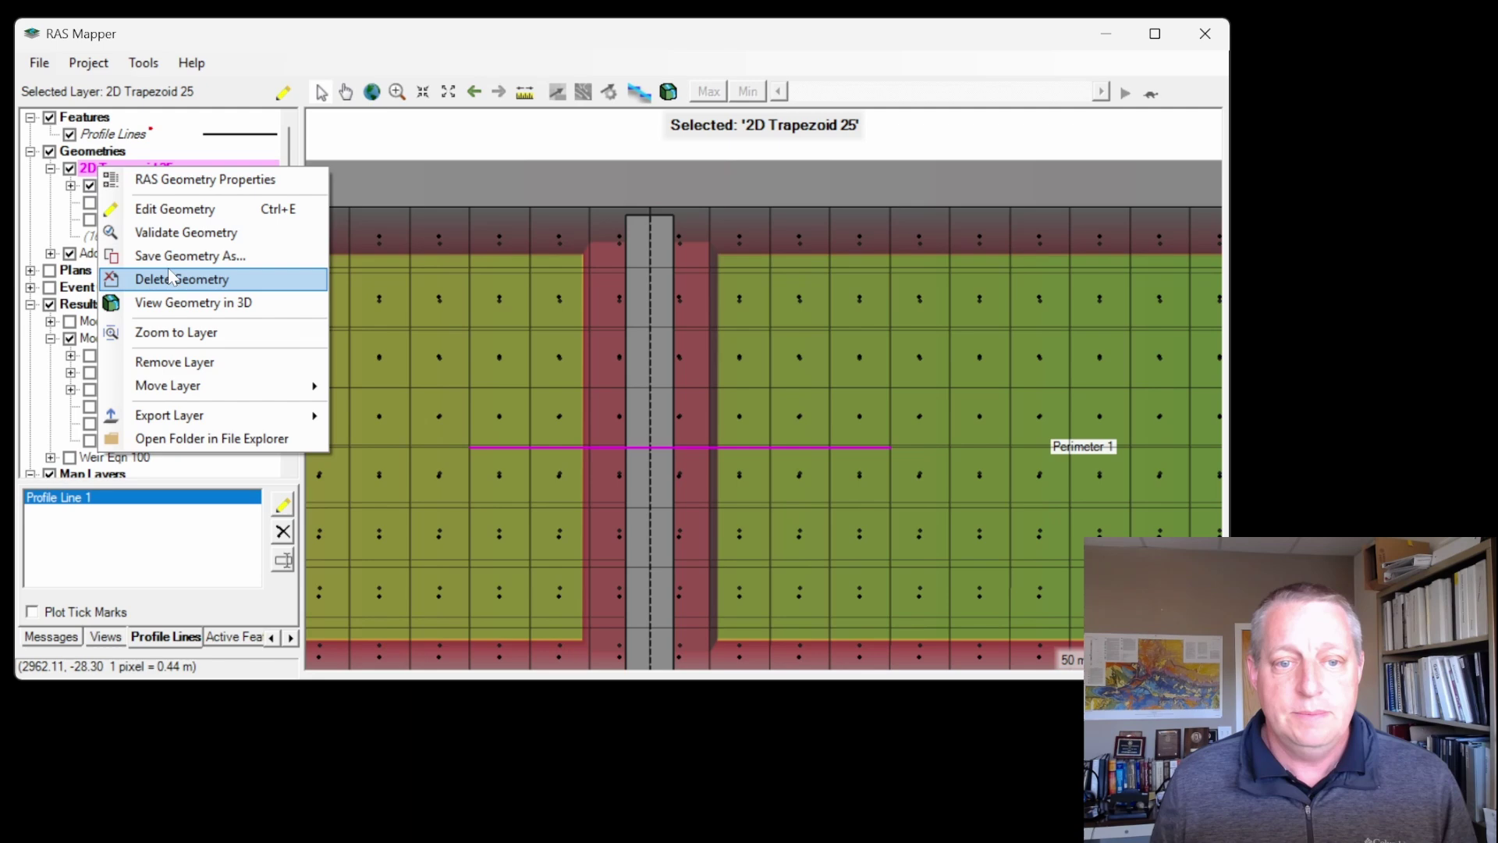
click(187, 255)
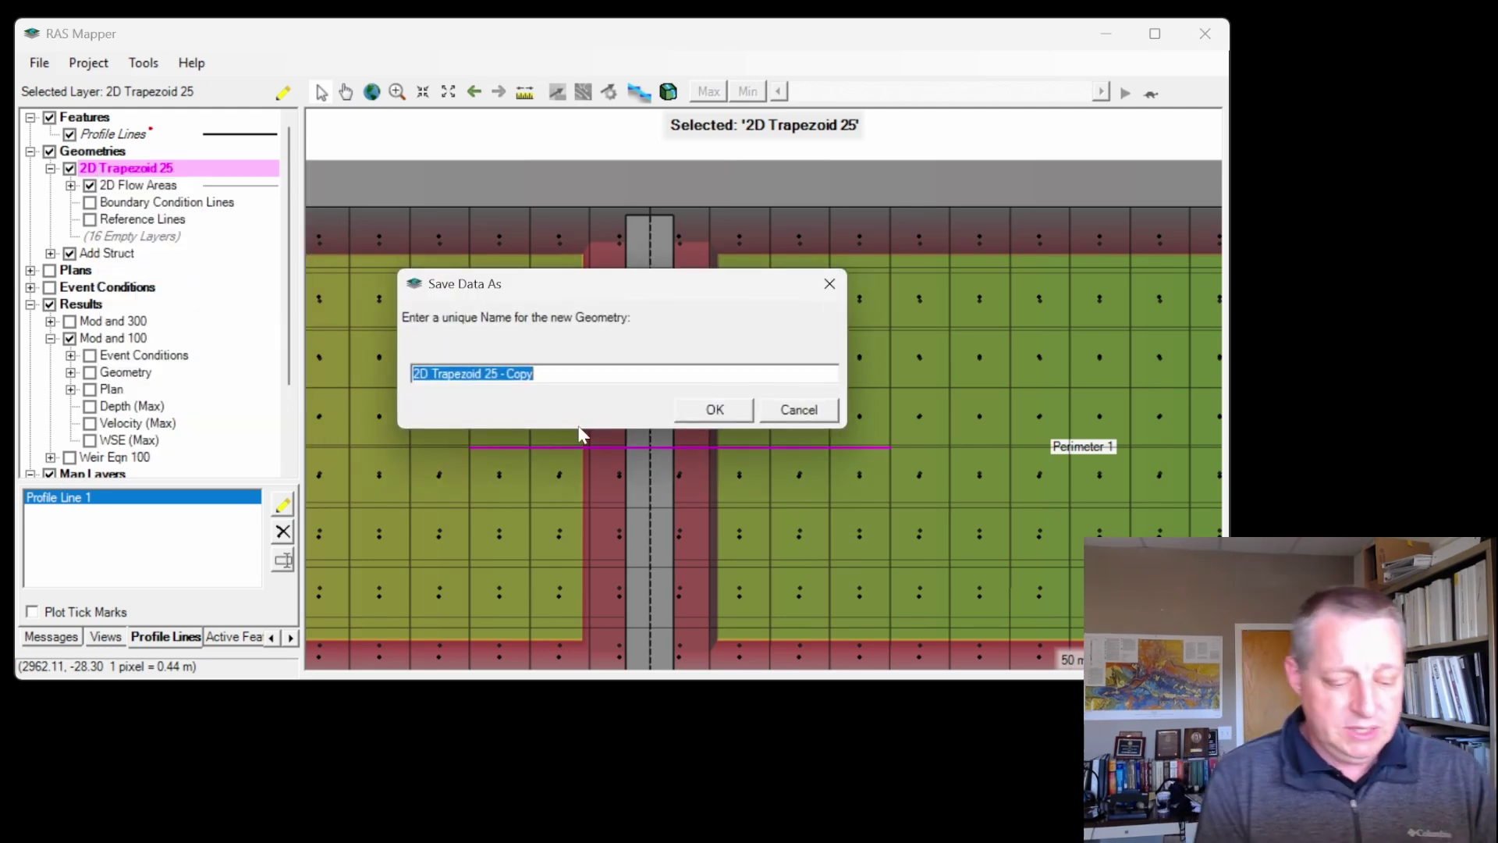
text(DS)
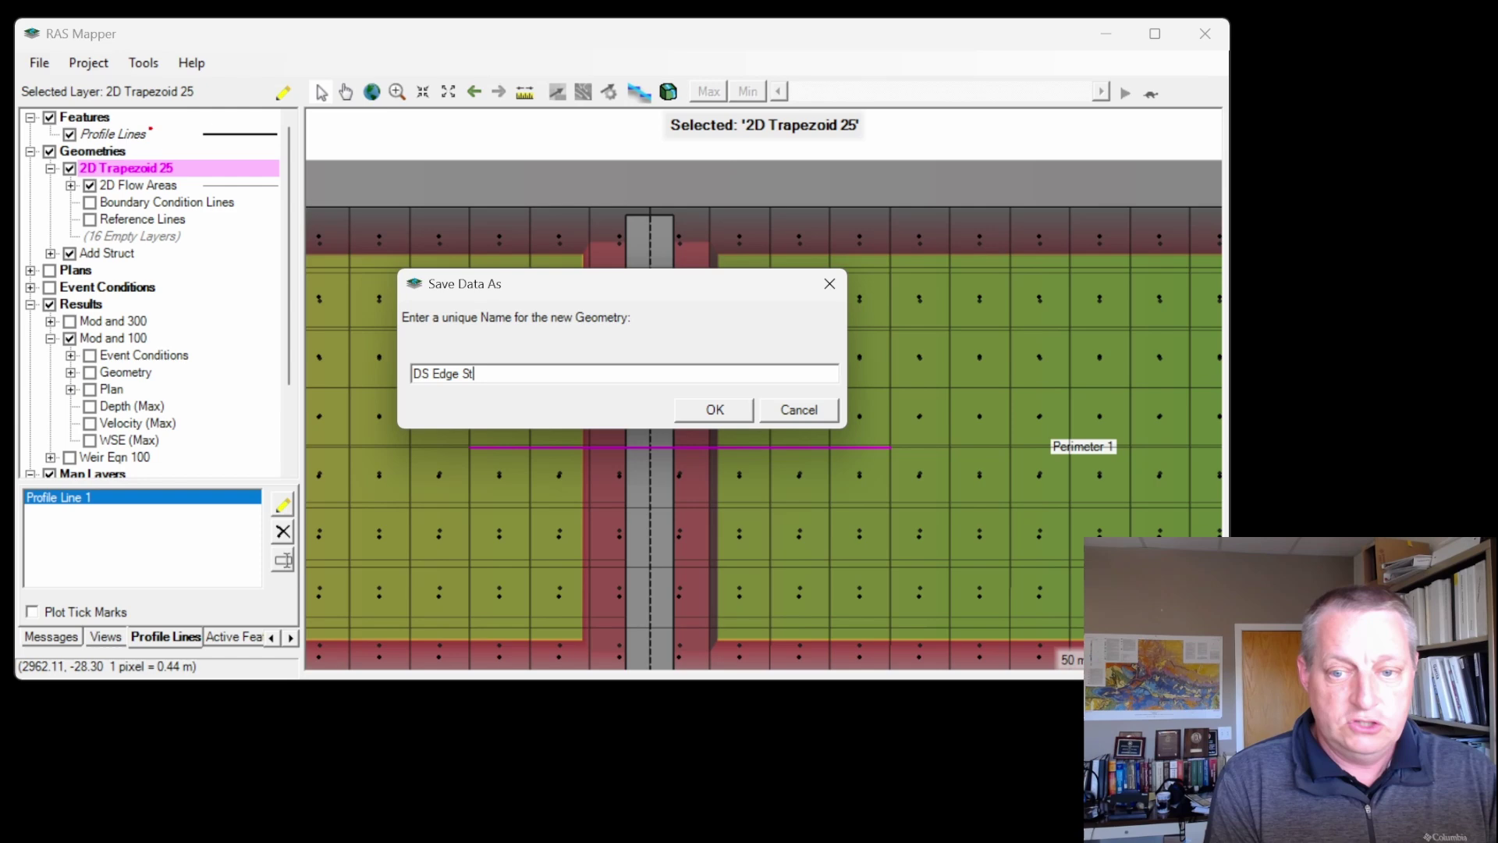
text( Edge Strut)
key(Return)
click(110, 236)
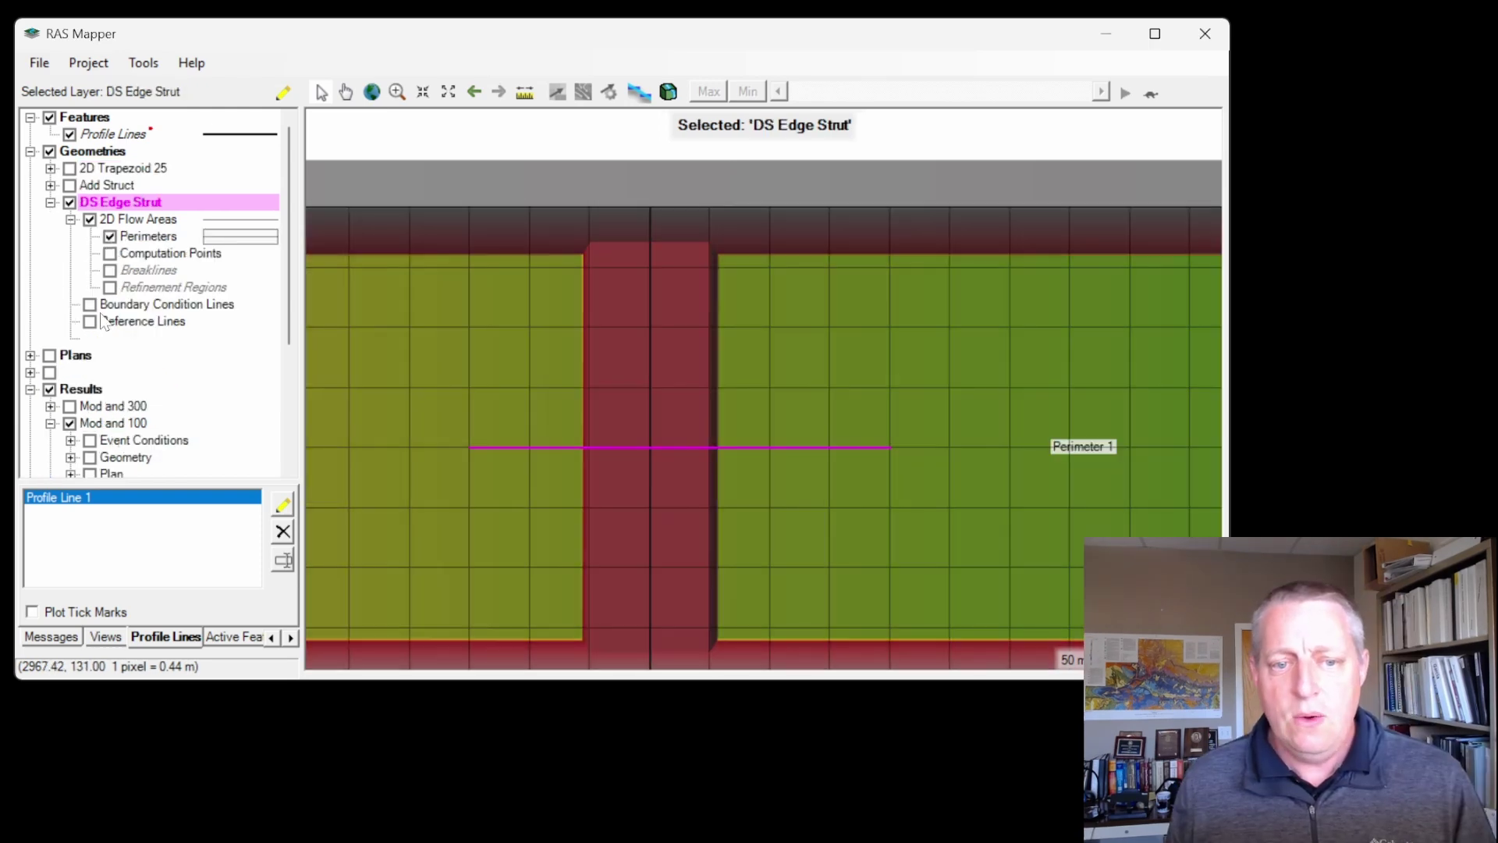
Step: Start editing DS Edge Strut with the SA/2D Connections layer selected for editing
click(281, 90)
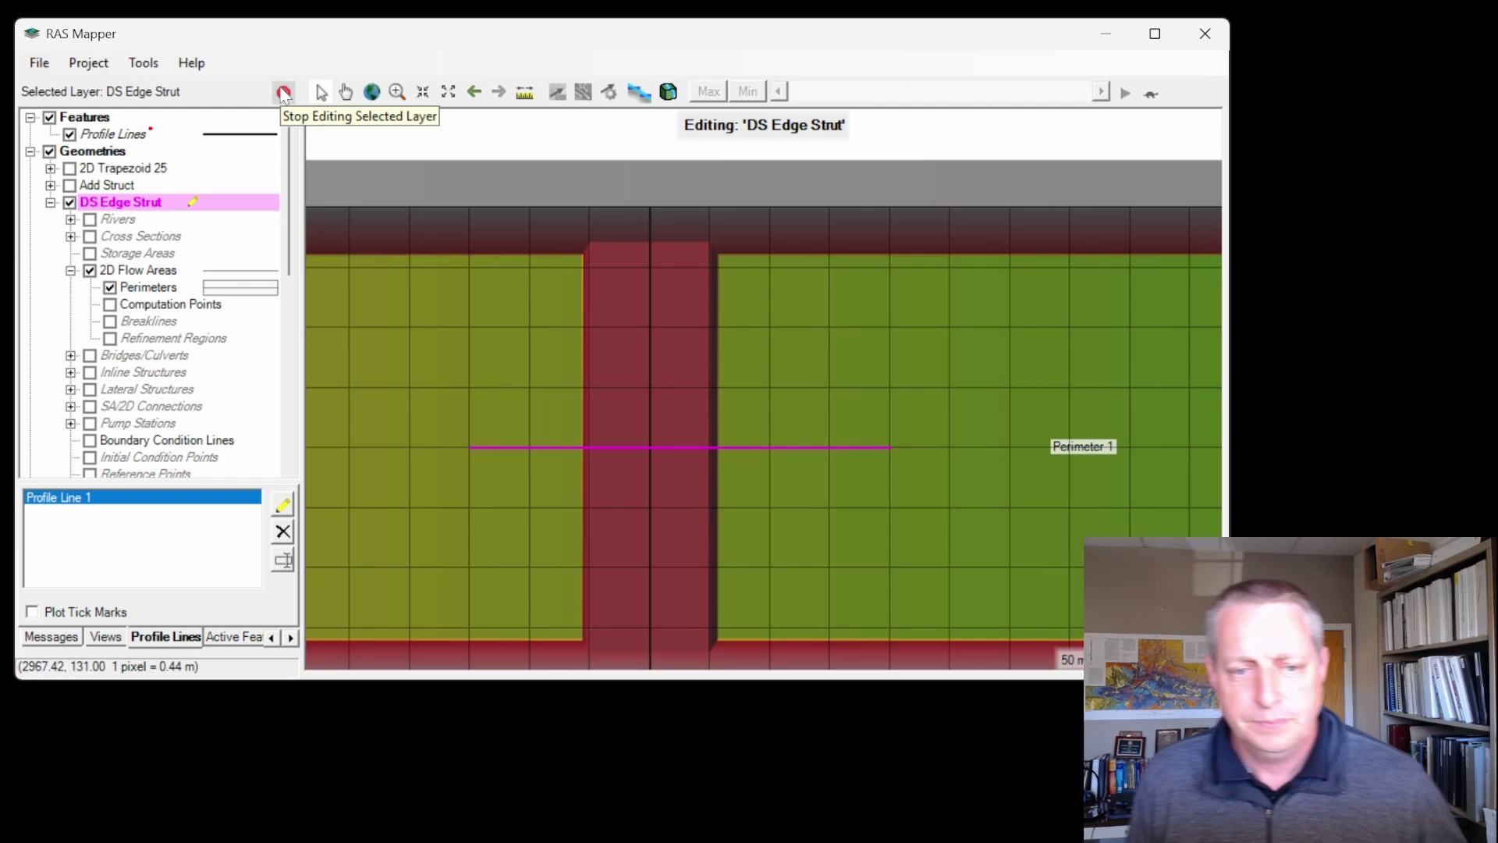
click(90, 405)
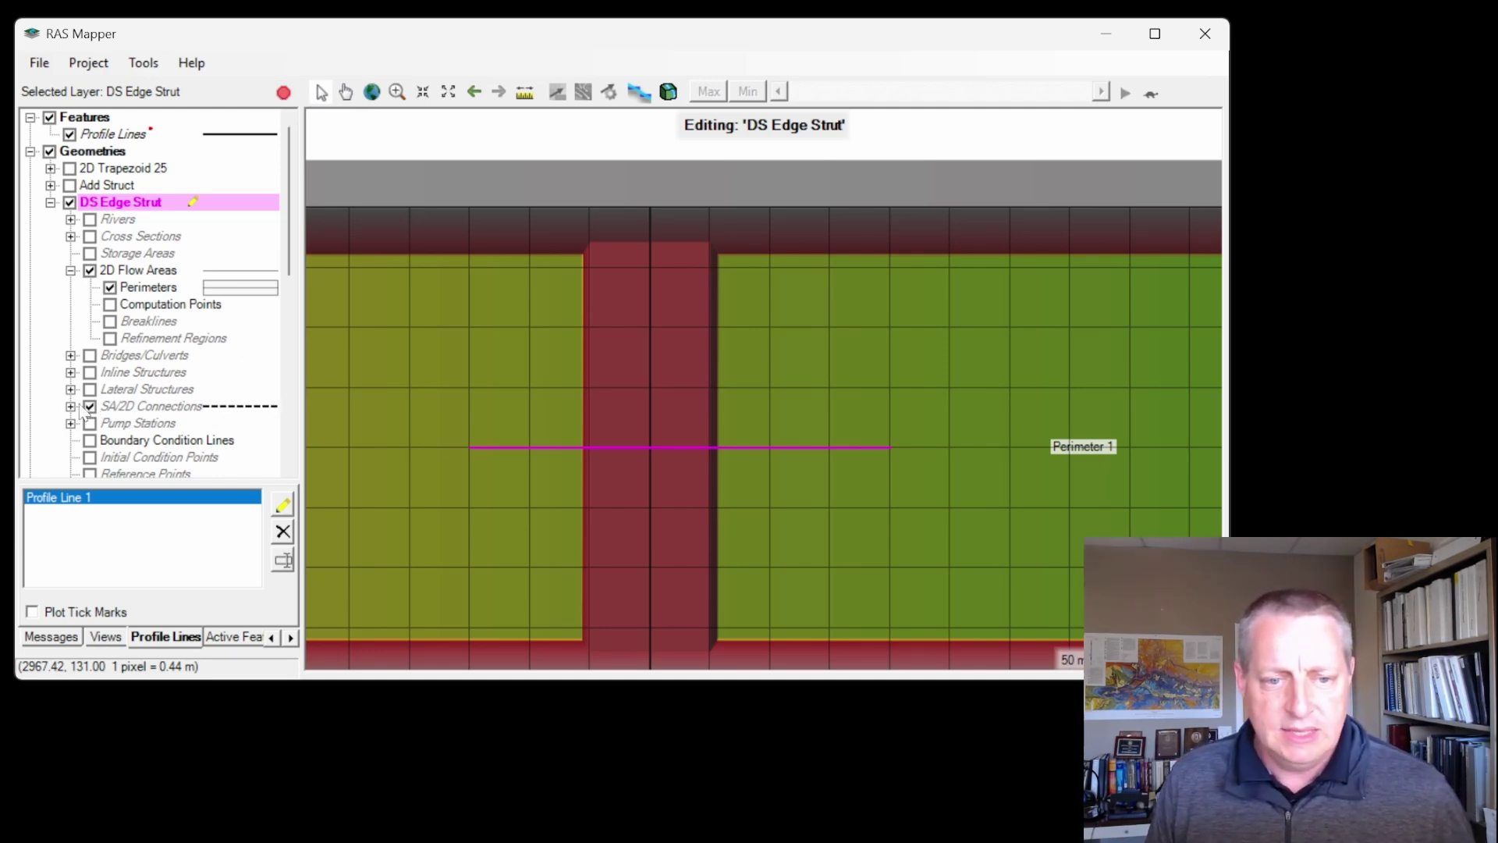
click(71, 406)
click(129, 390)
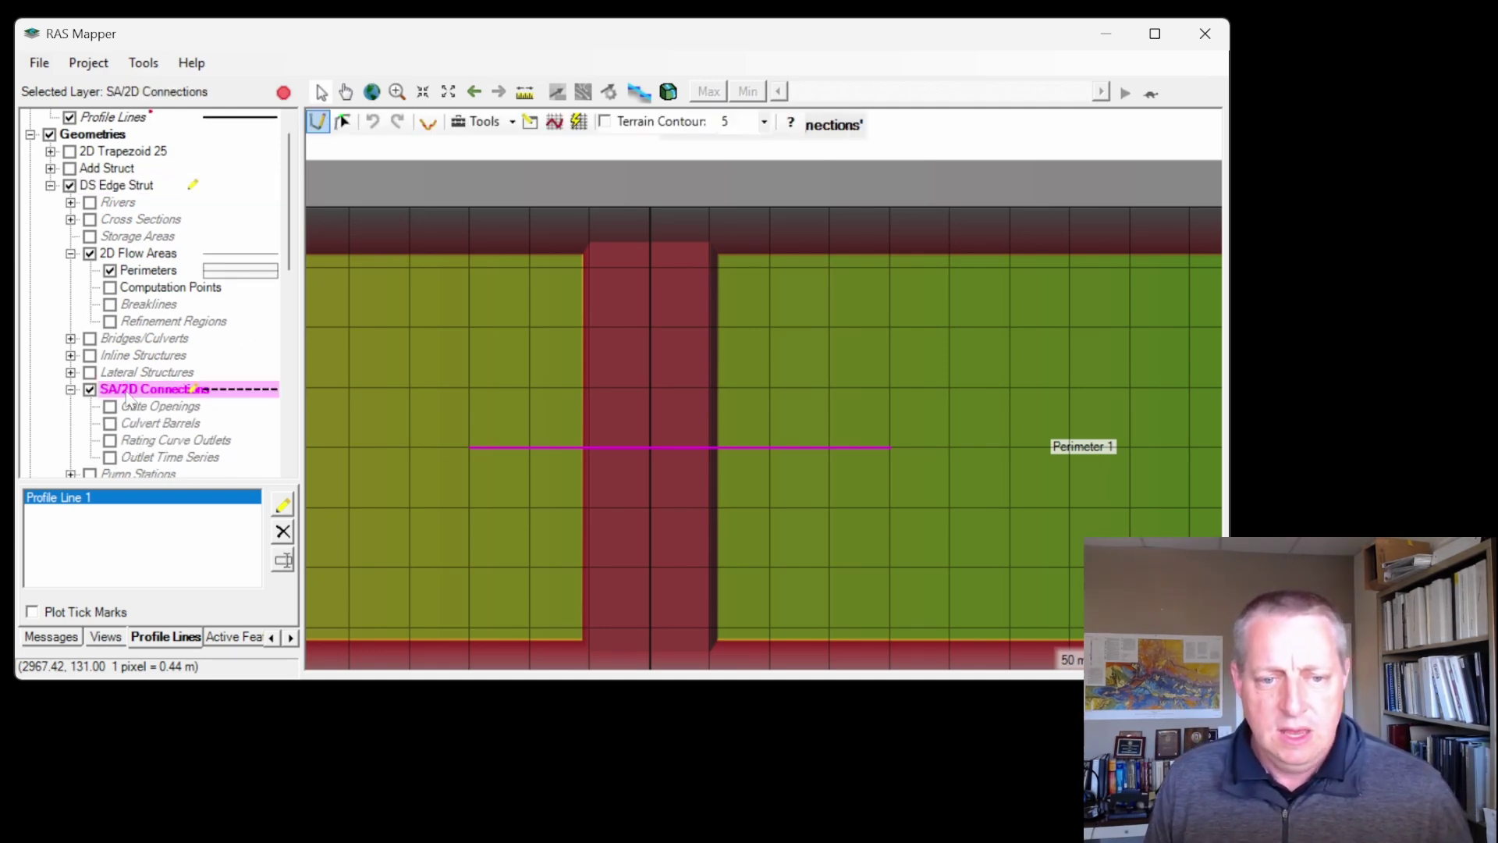
scroll(709, 234, up, 3)
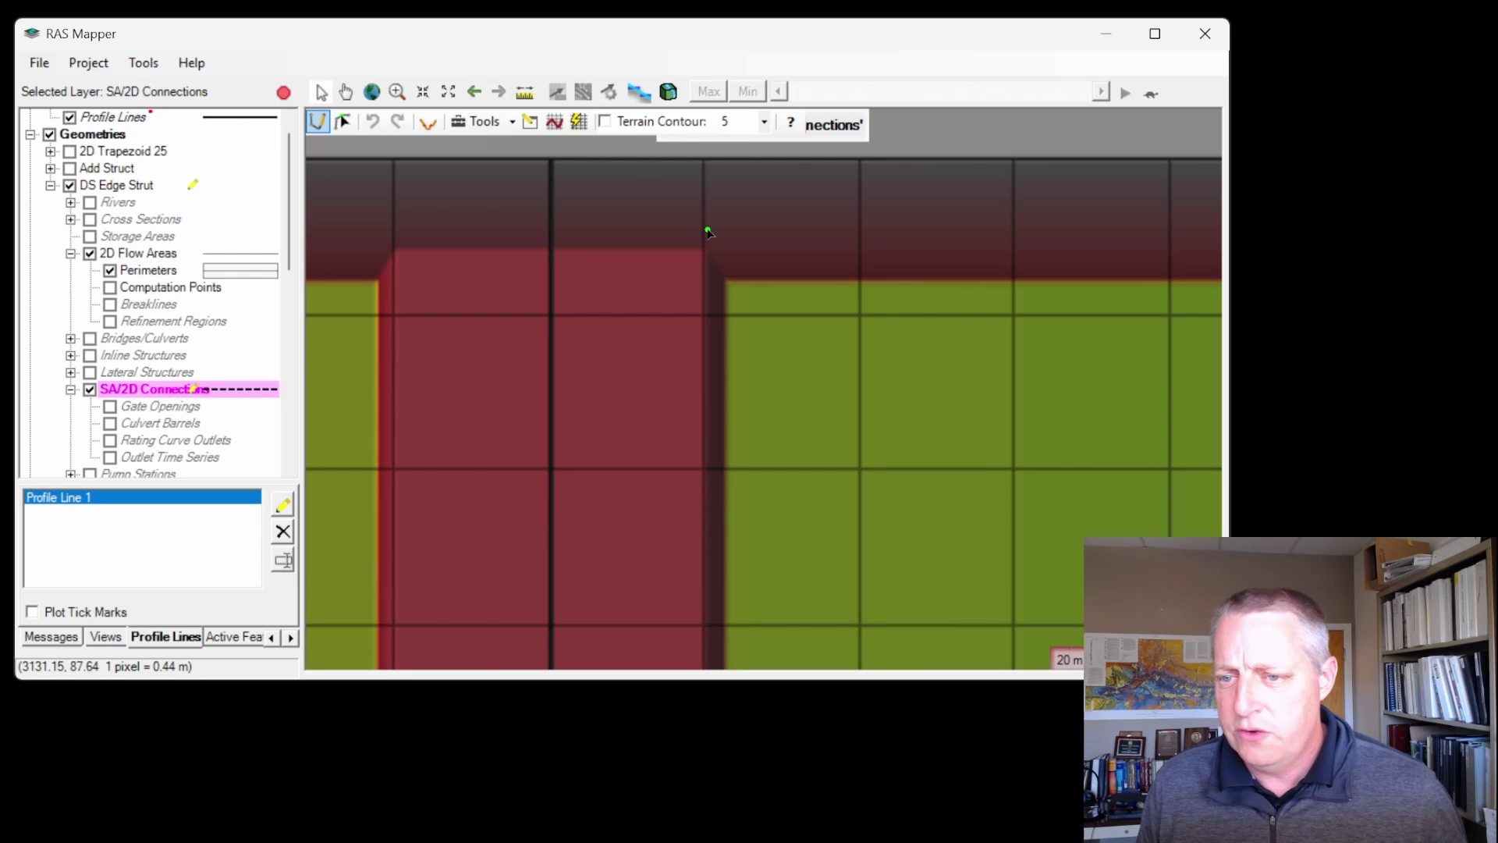
Step: Draw a 5 m wide SA/2D connection down the obstruction's downstream edge
click(703, 191)
drag(703, 190, 728, 617)
double_click(727, 613)
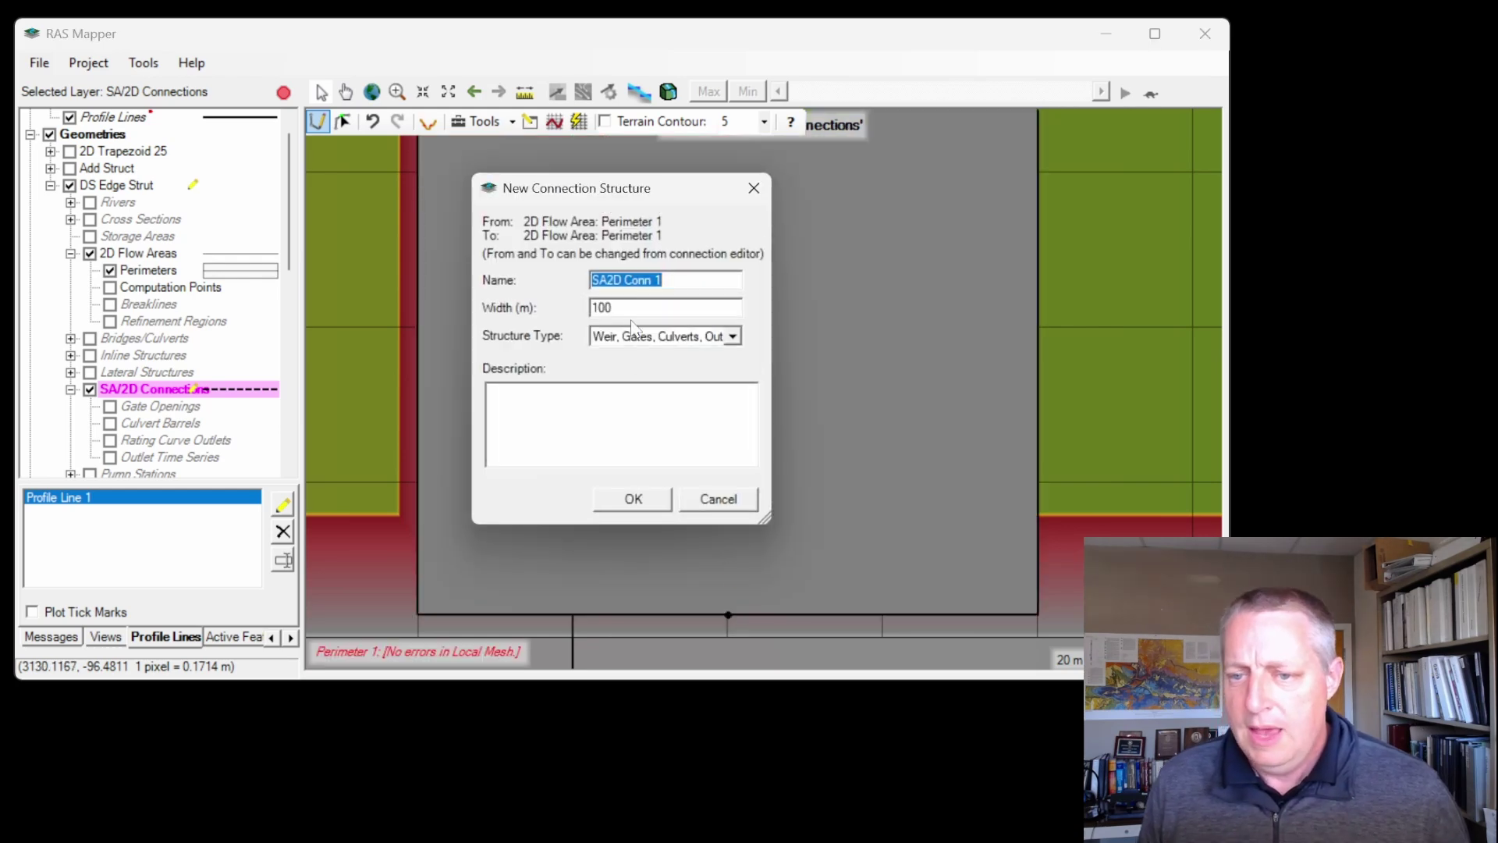
key(Tab)
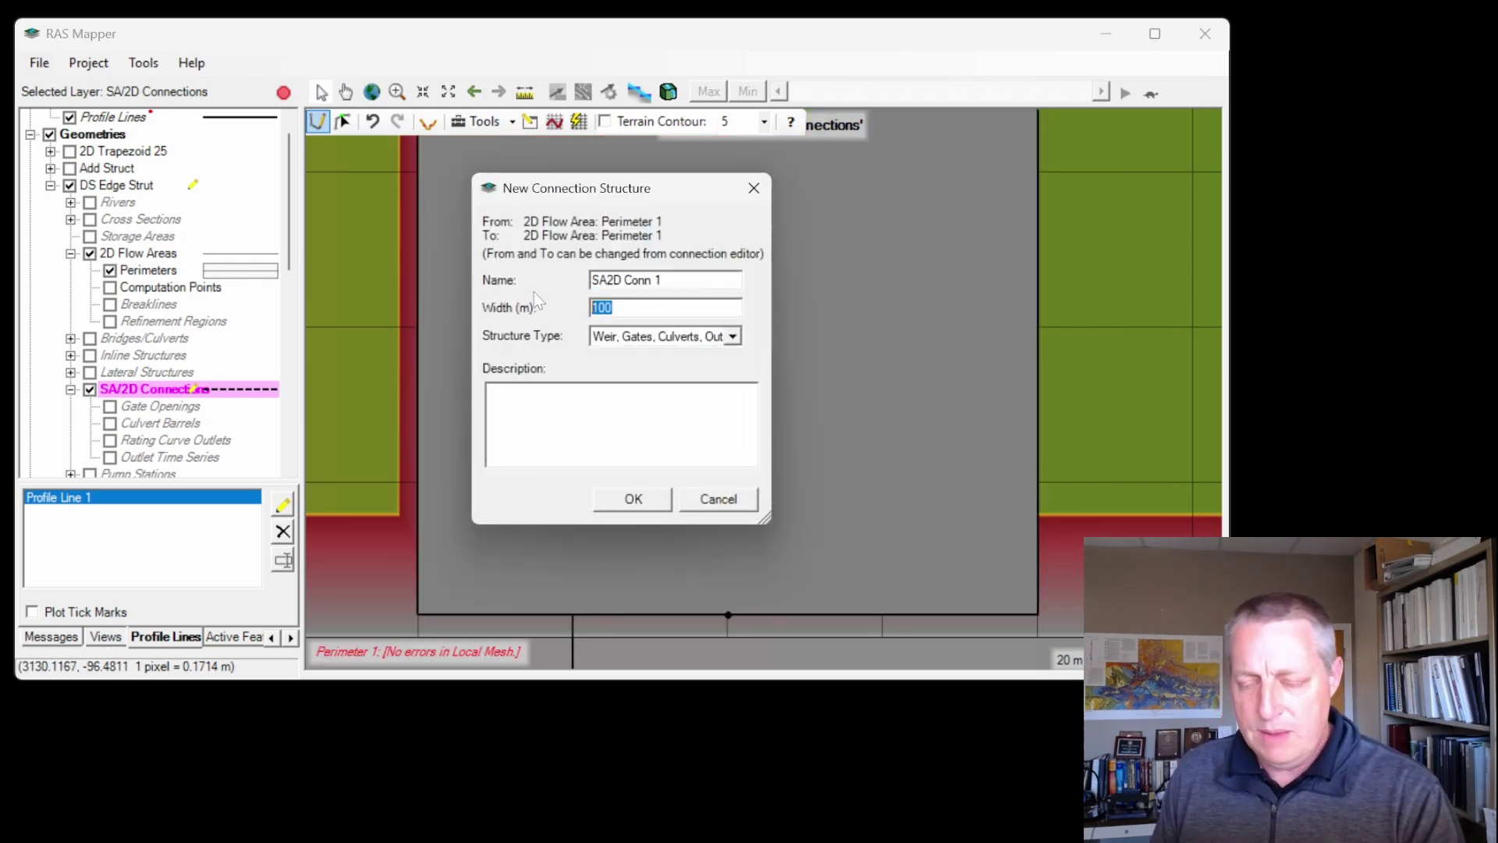
text(5)
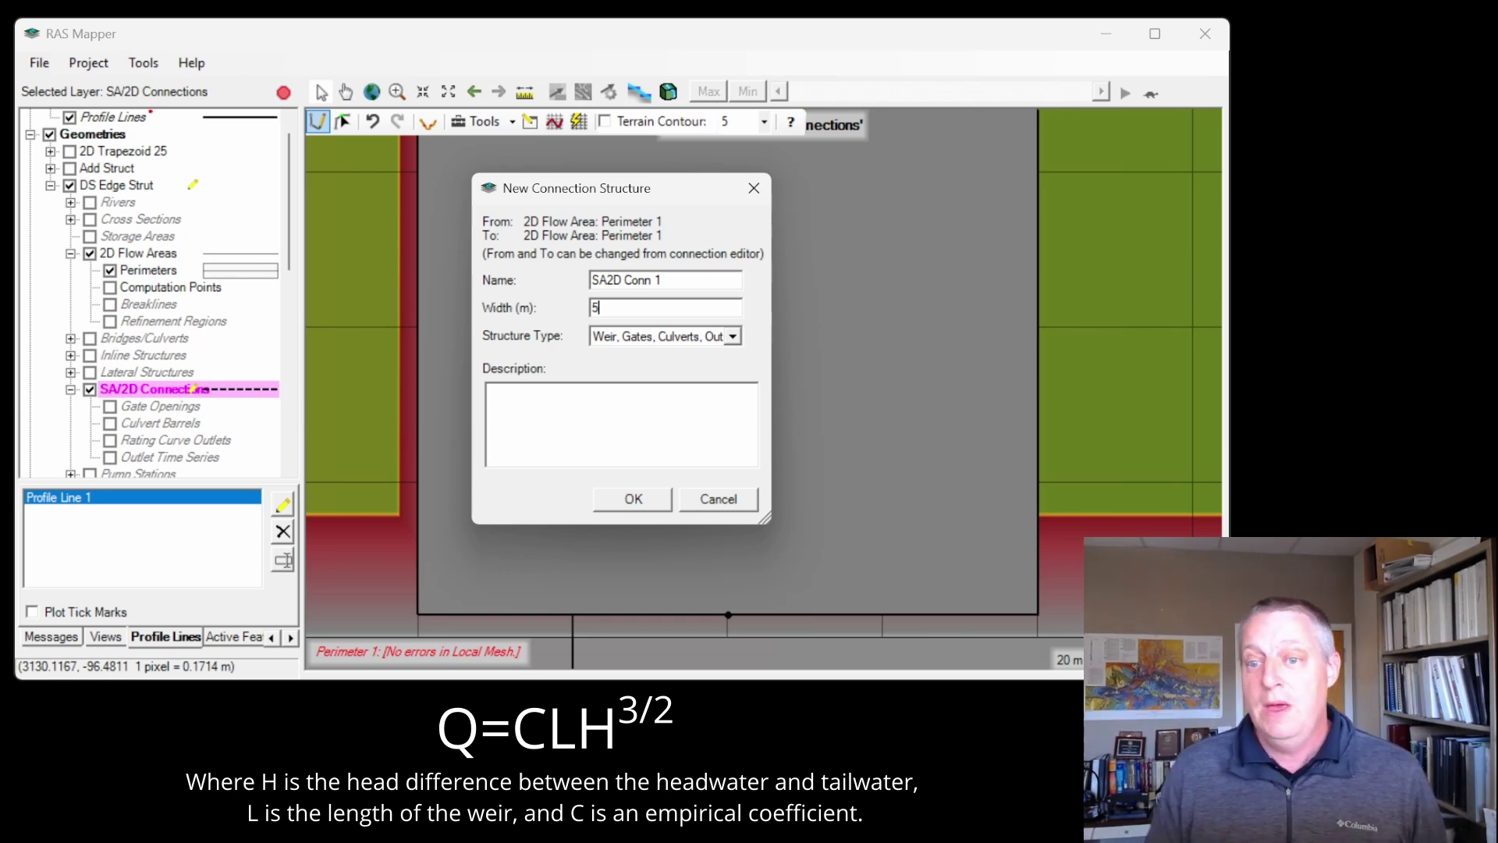
click(631, 498)
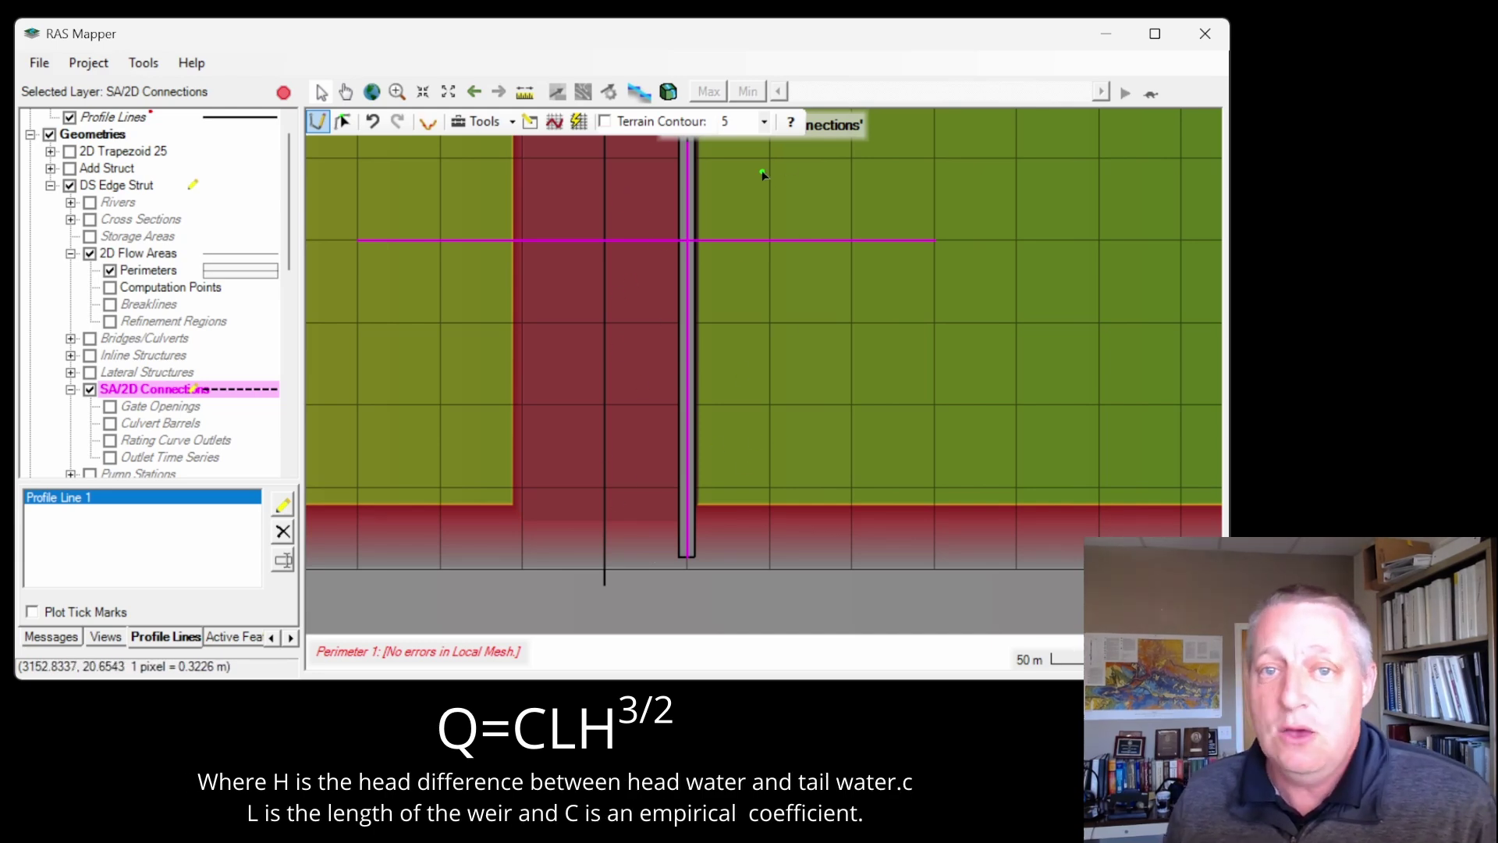
Step: Enforce SA2D Conn 1 as a breakline with near spacing 25 and 20 near repeats
right_click(690, 323)
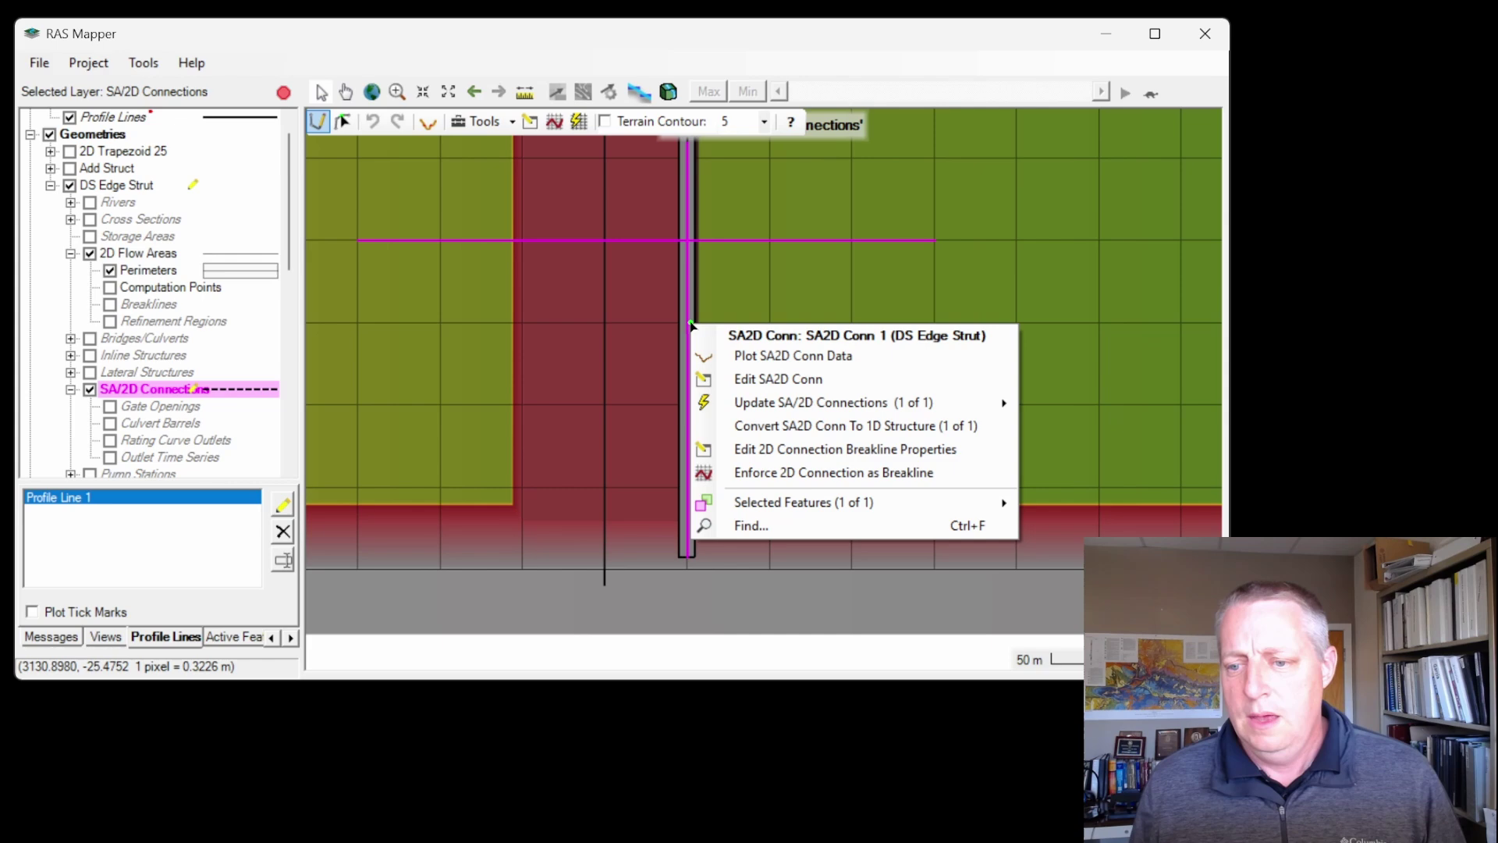
click(763, 474)
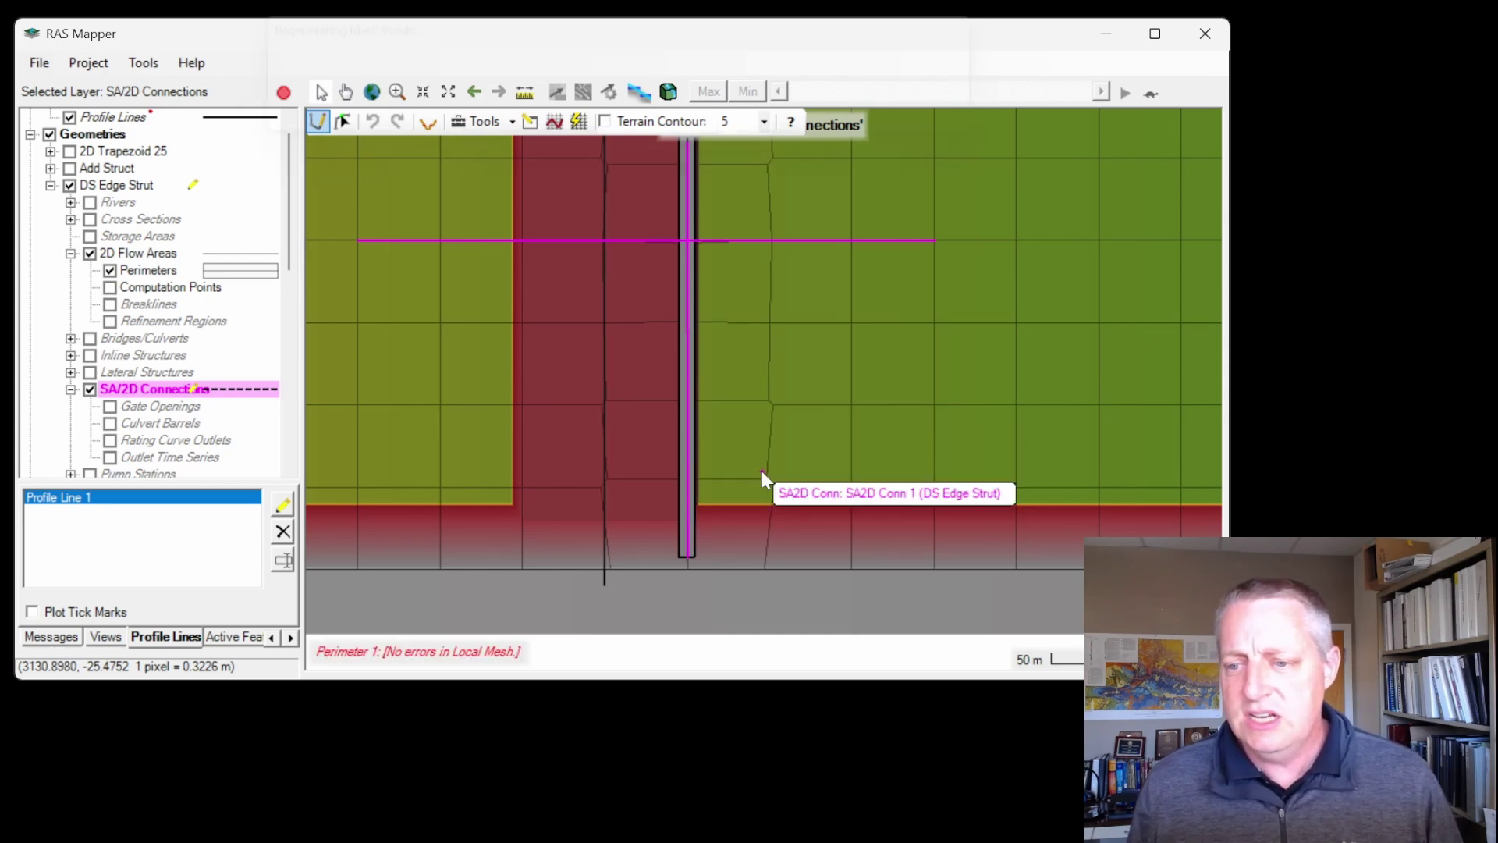
right_click(690, 372)
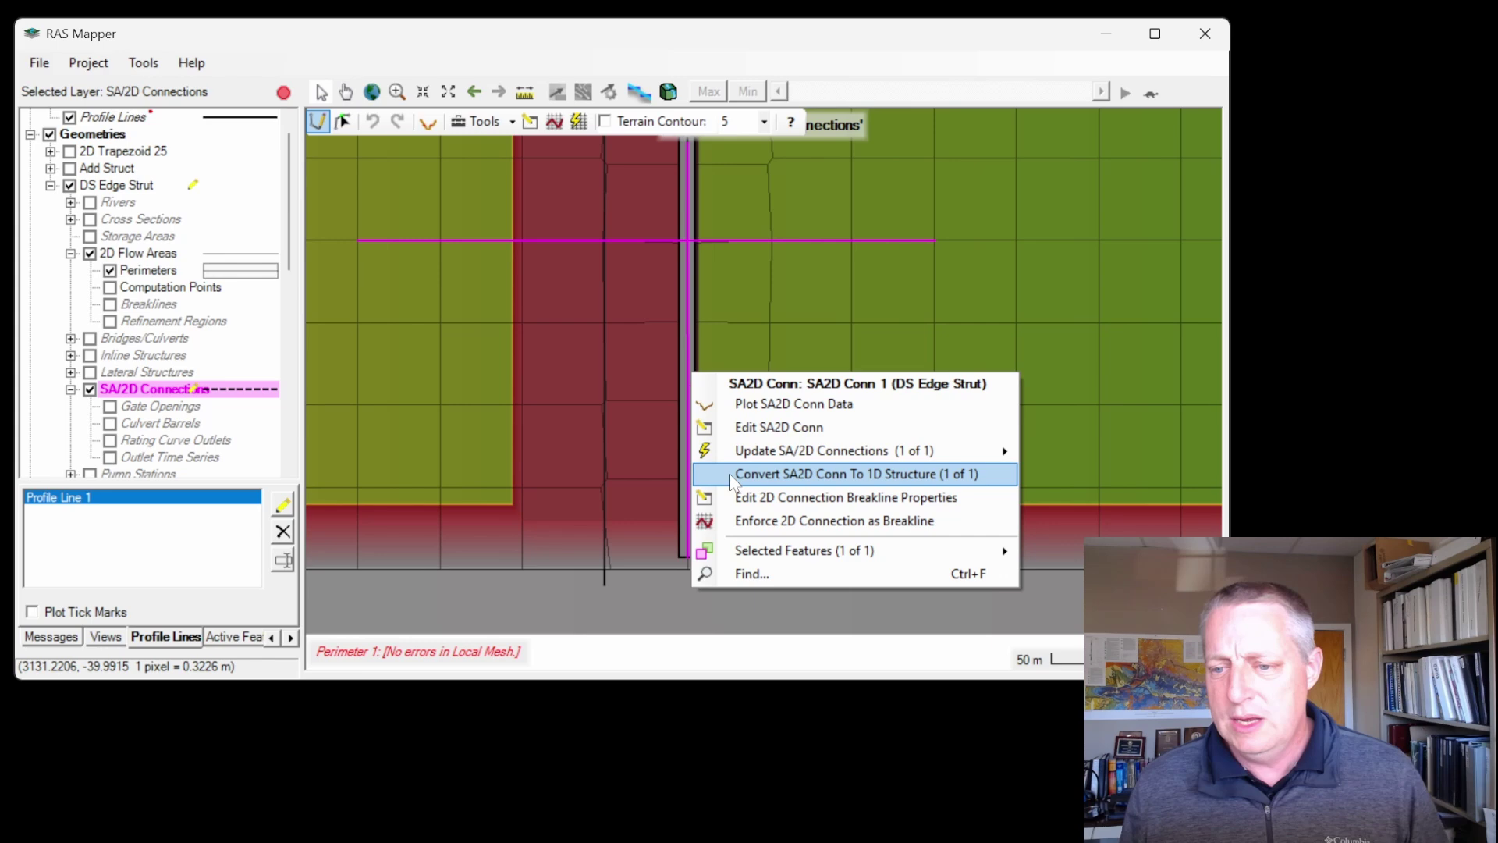
click(757, 502)
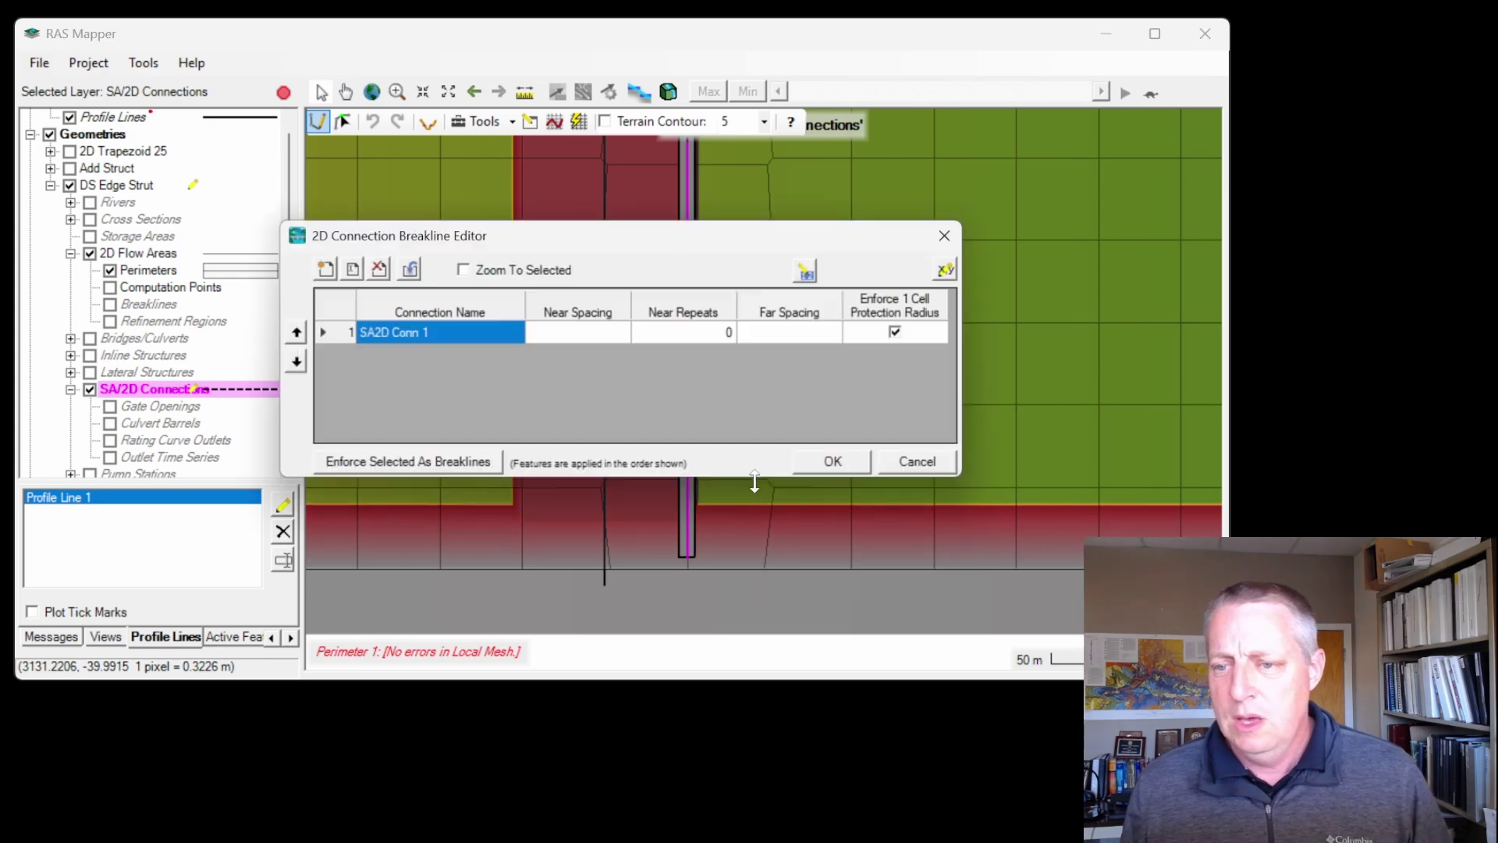
click(597, 335)
click(704, 334)
click(579, 335)
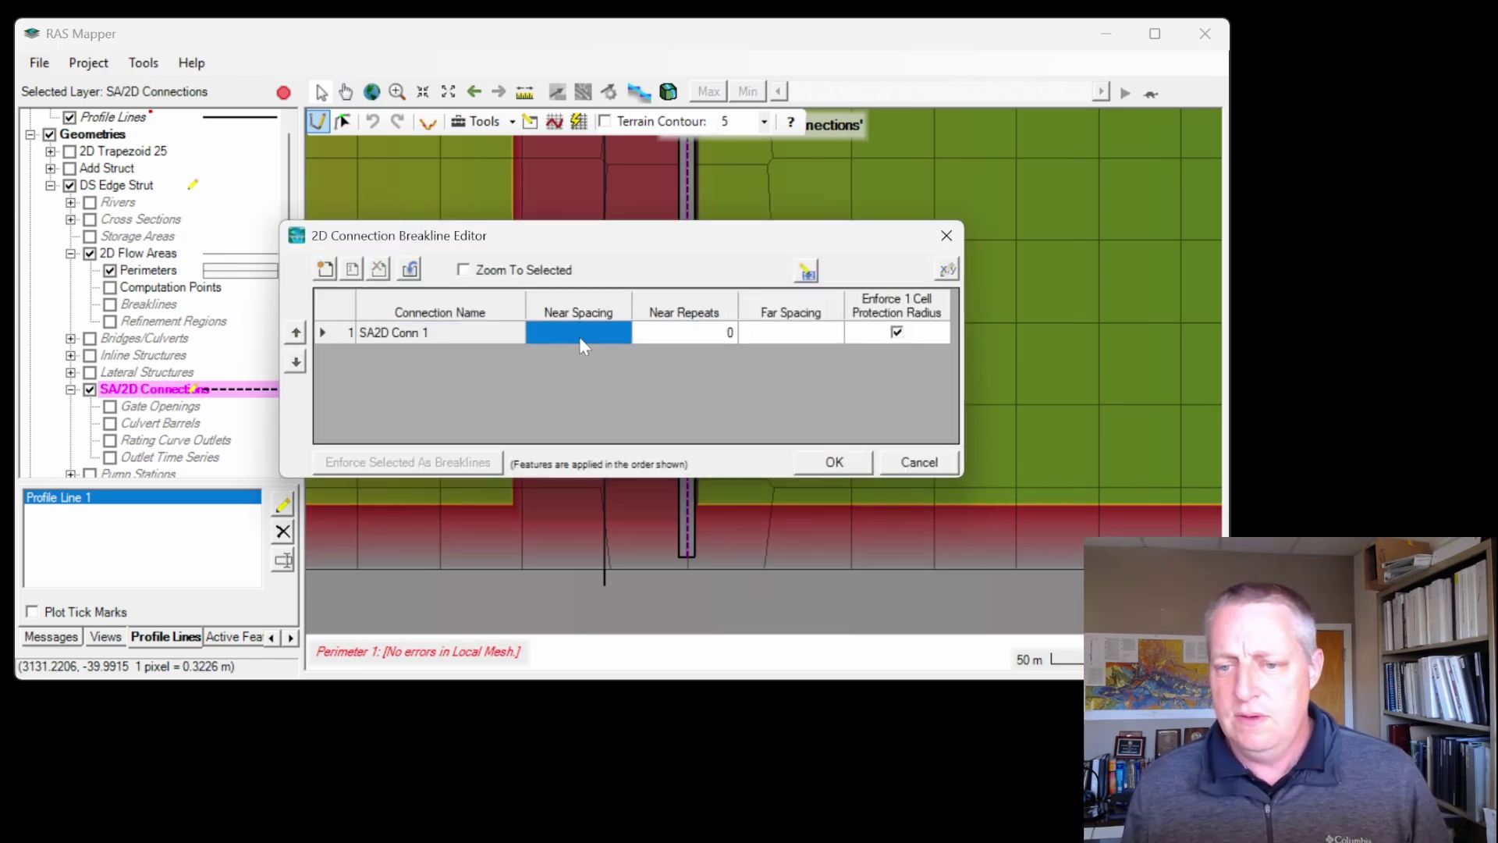
click(579, 335)
click(688, 331)
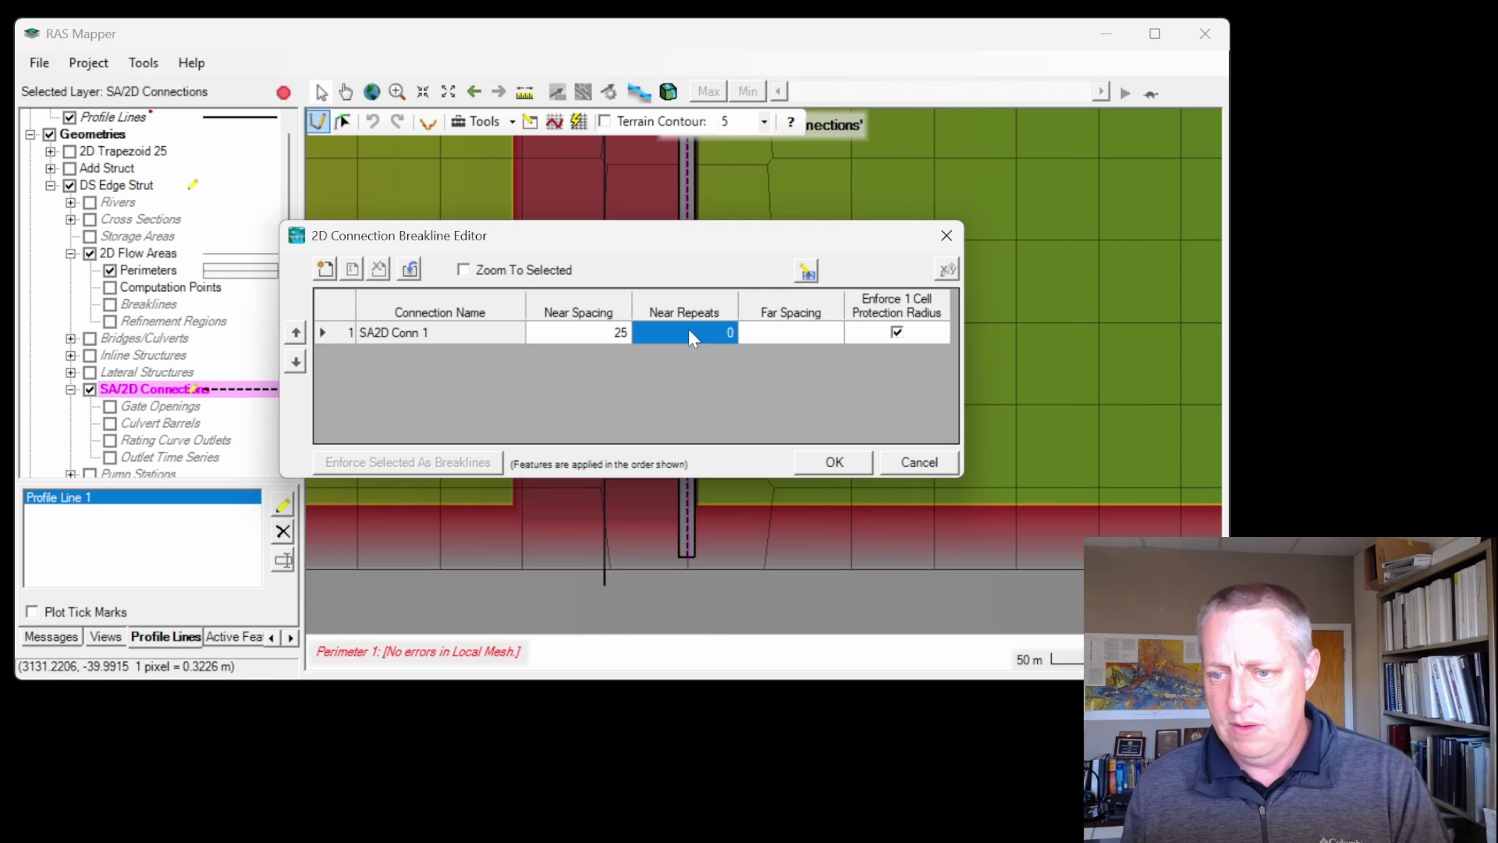
click(688, 331)
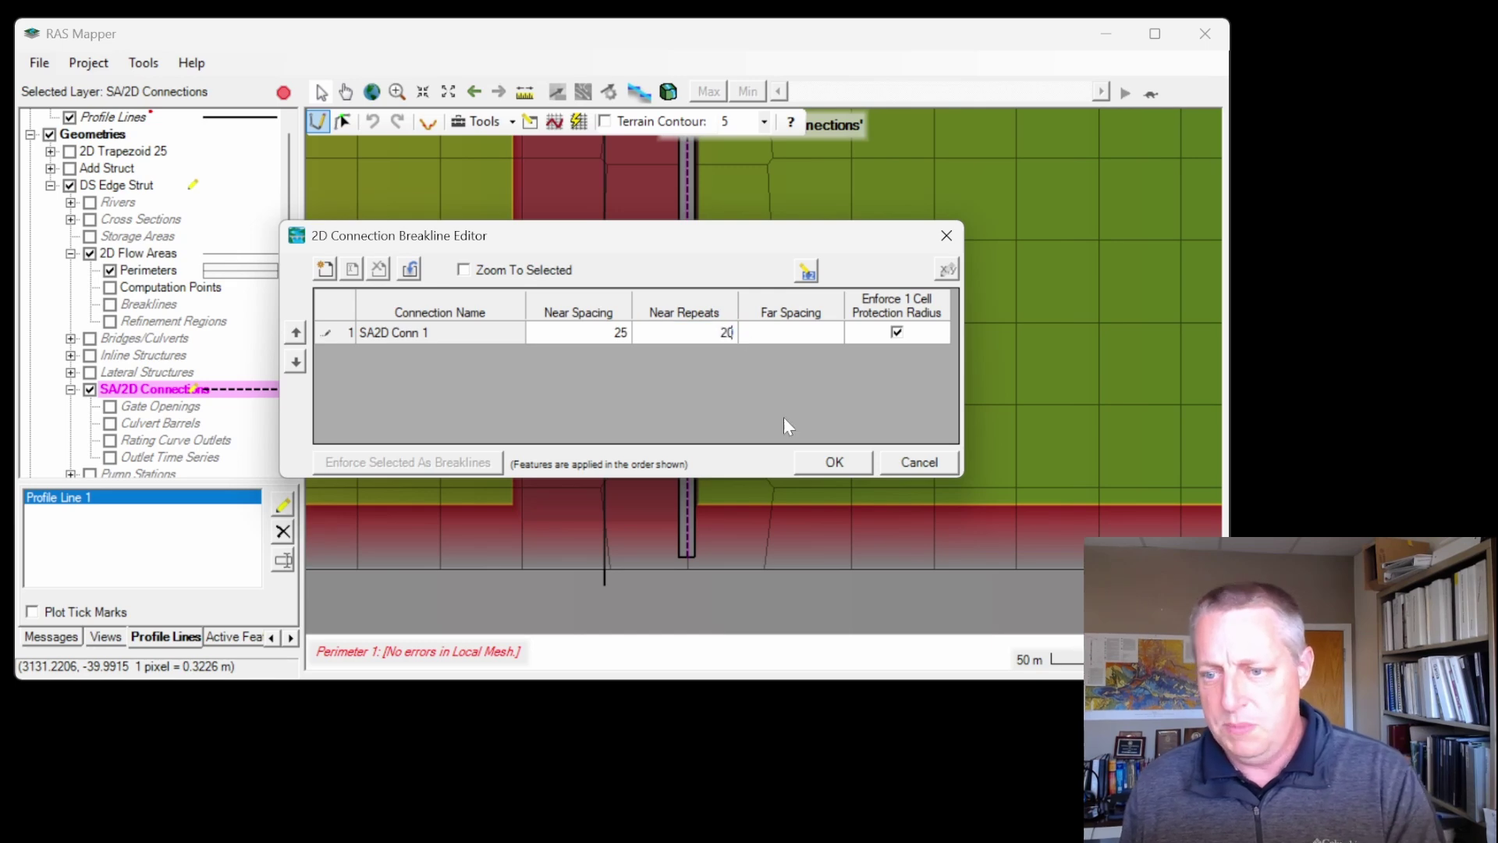
click(834, 462)
Step: Re-enforce the SA2D Conn 1 breakline so the new spacing takes effect
right_click(687, 359)
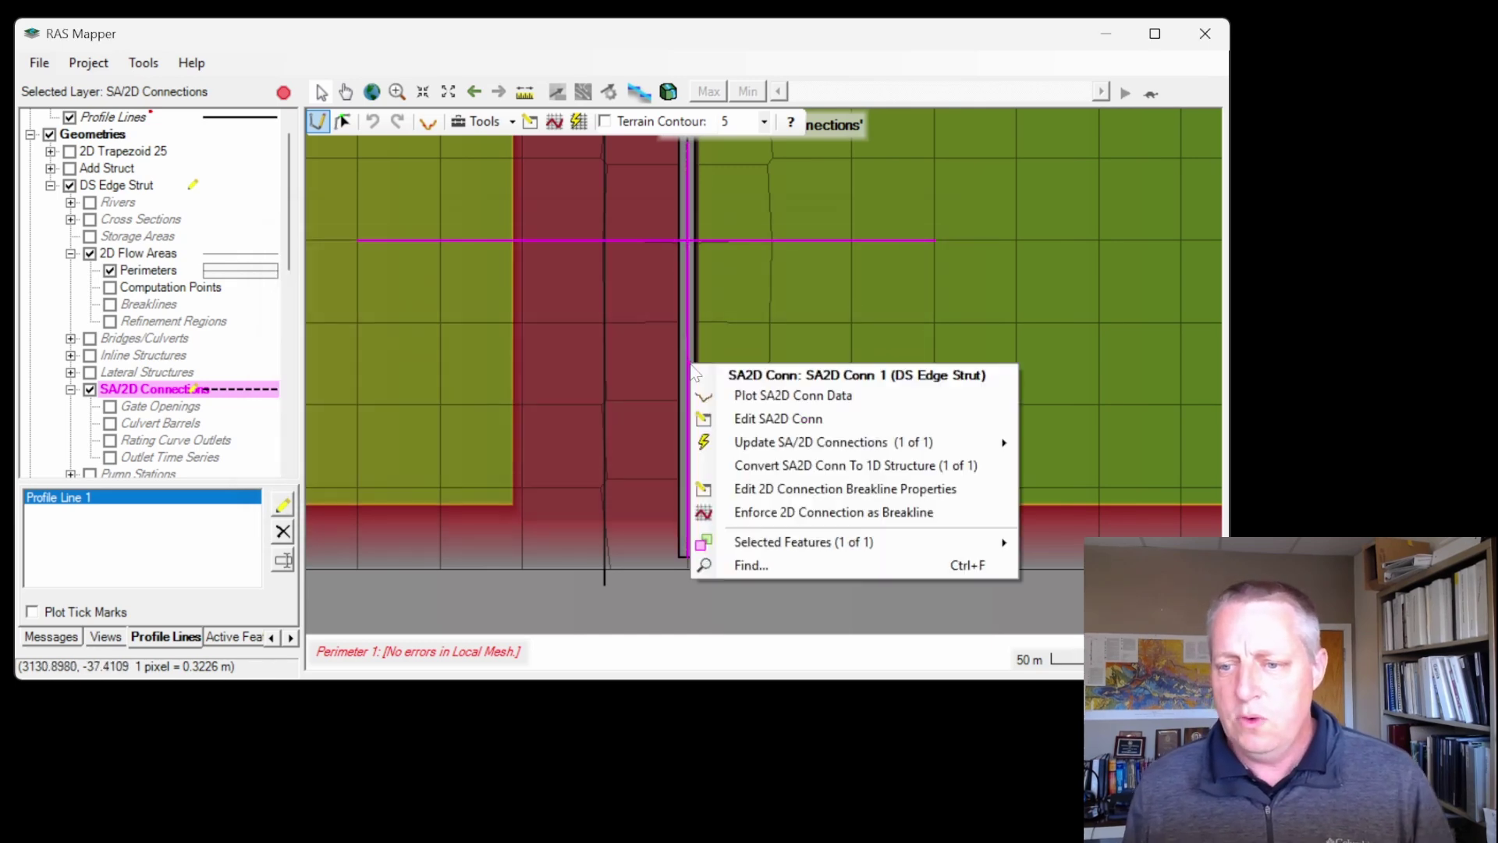
click(741, 512)
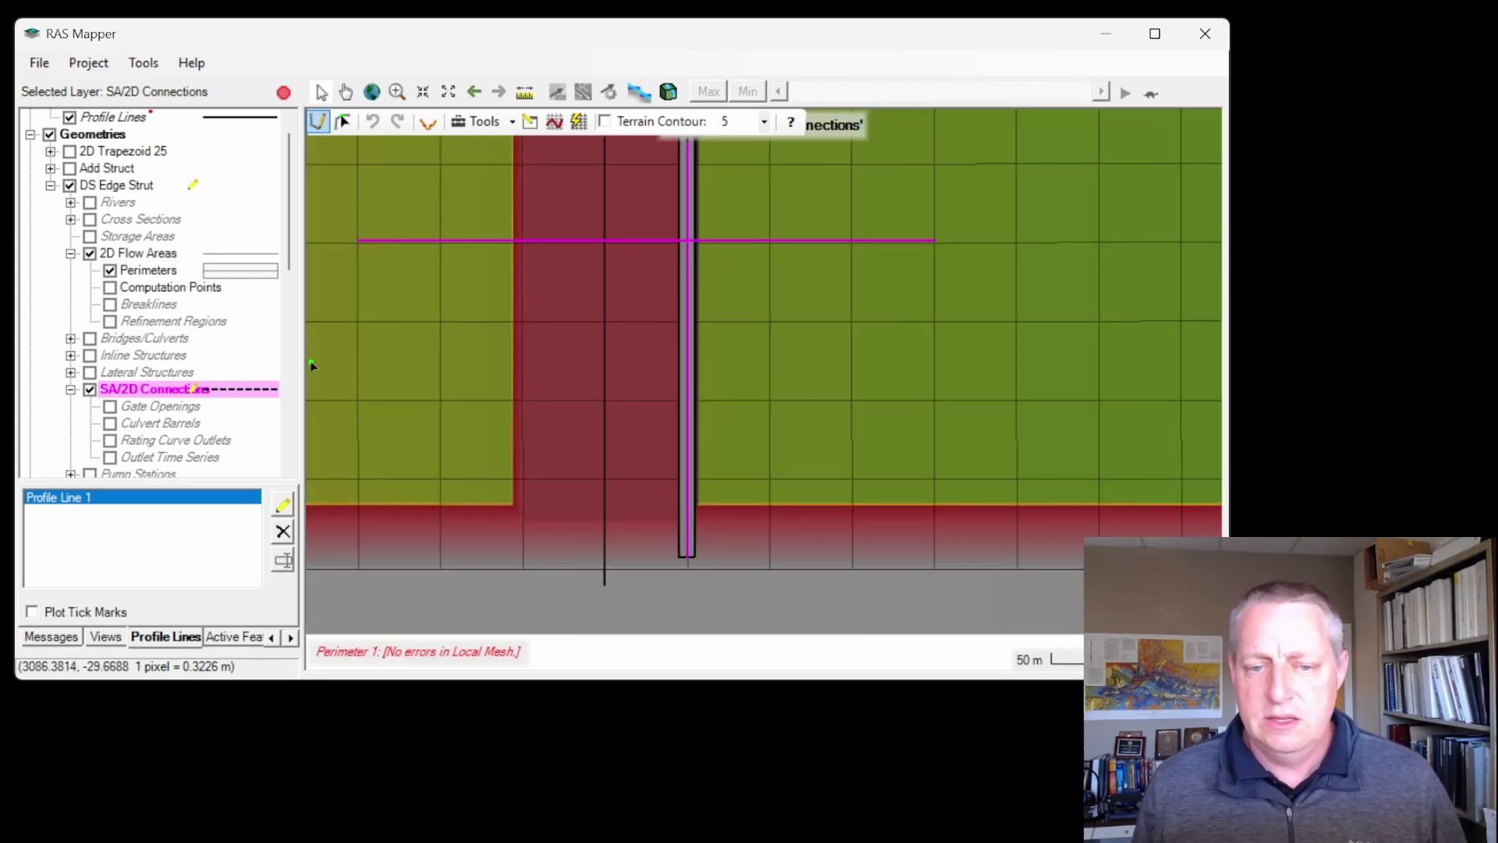
key(alt+Tab)
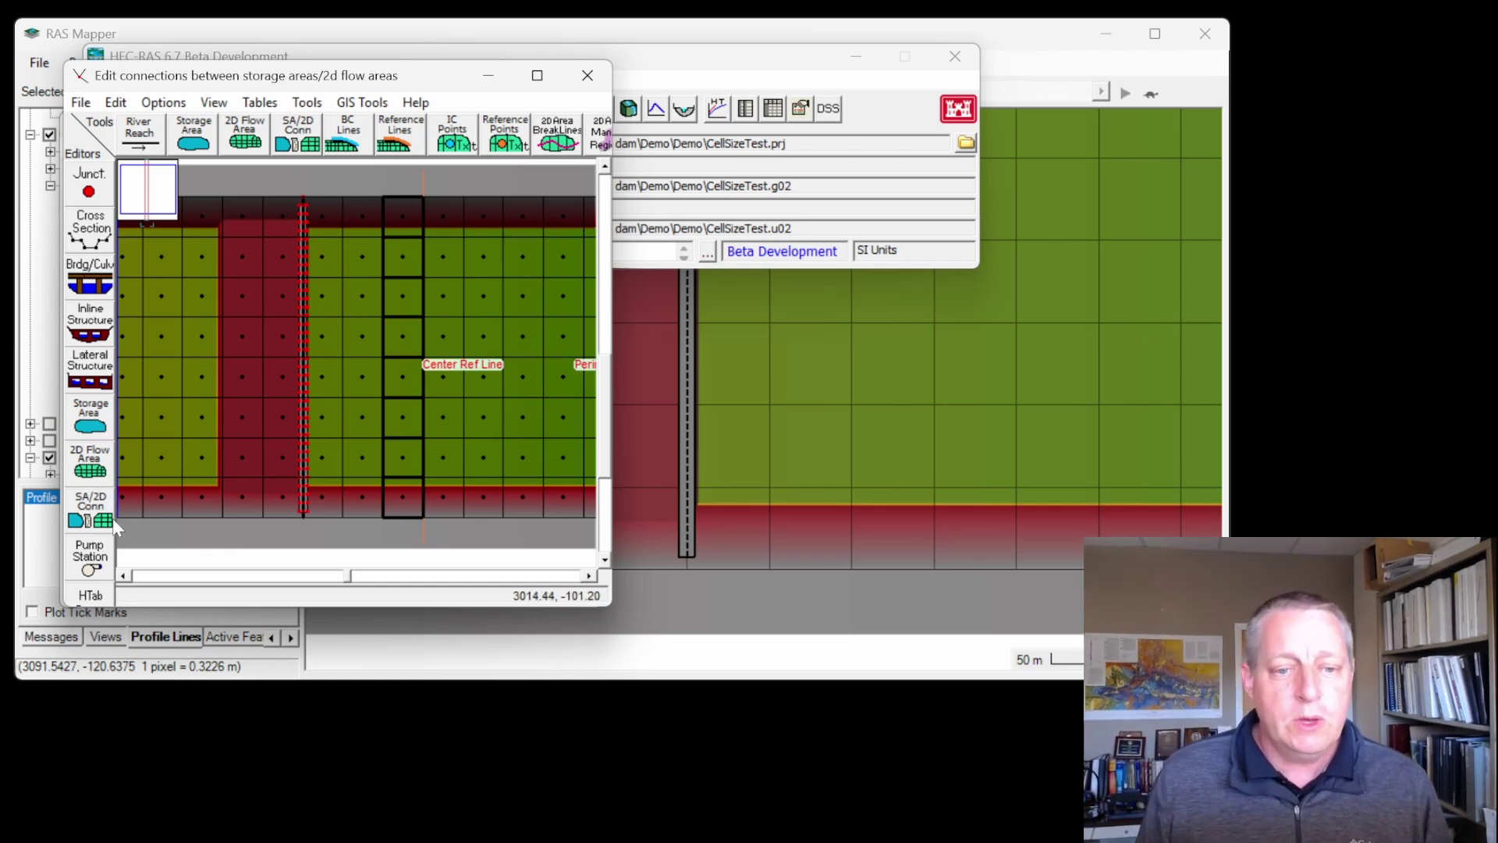
Step: Review the SA2D Conn 1 connection data in the geometry editor
click(90, 512)
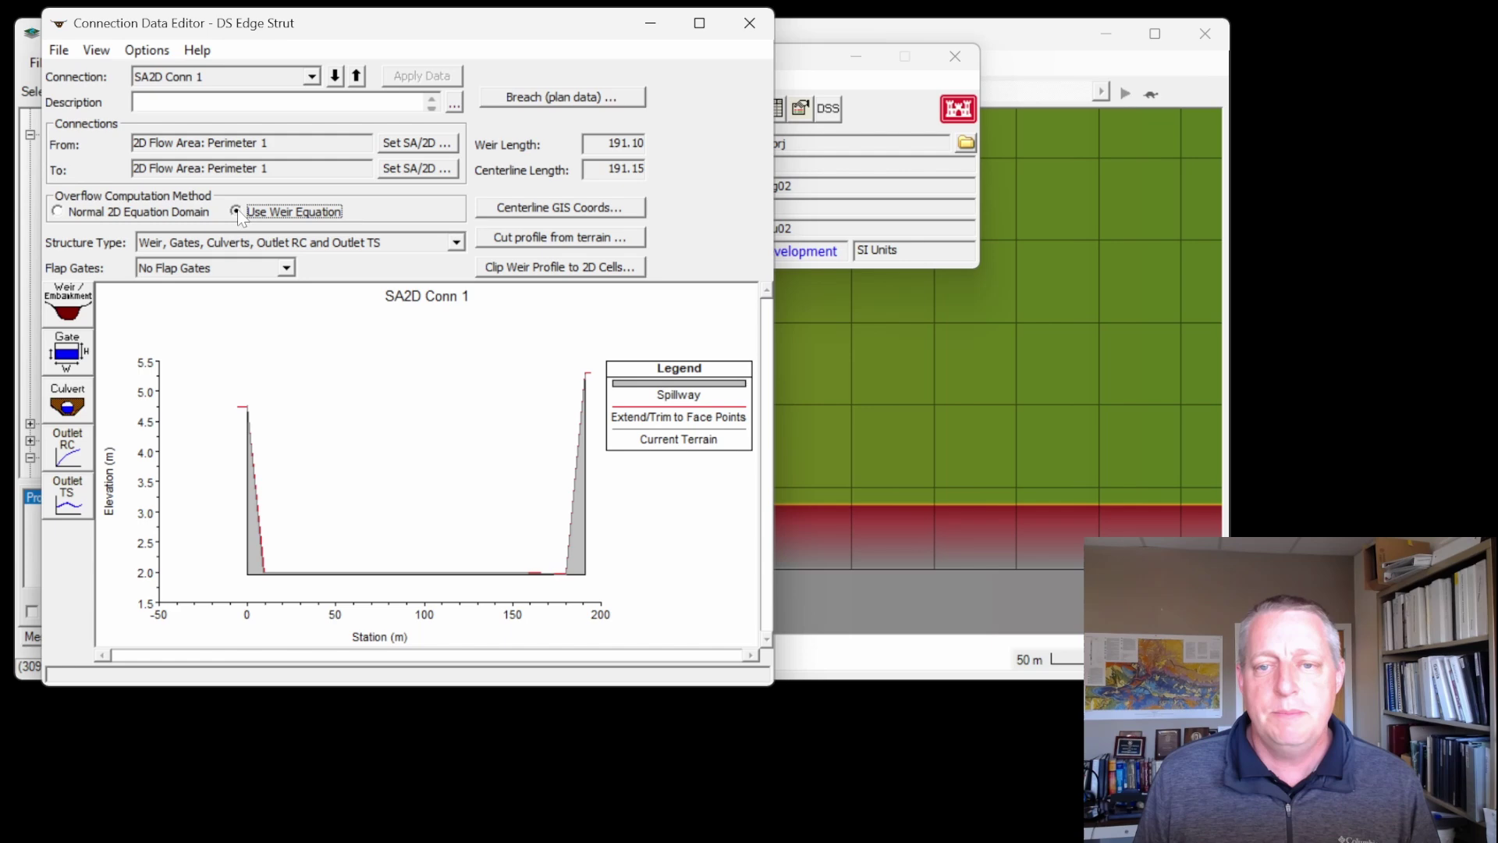
click(749, 23)
click(696, 195)
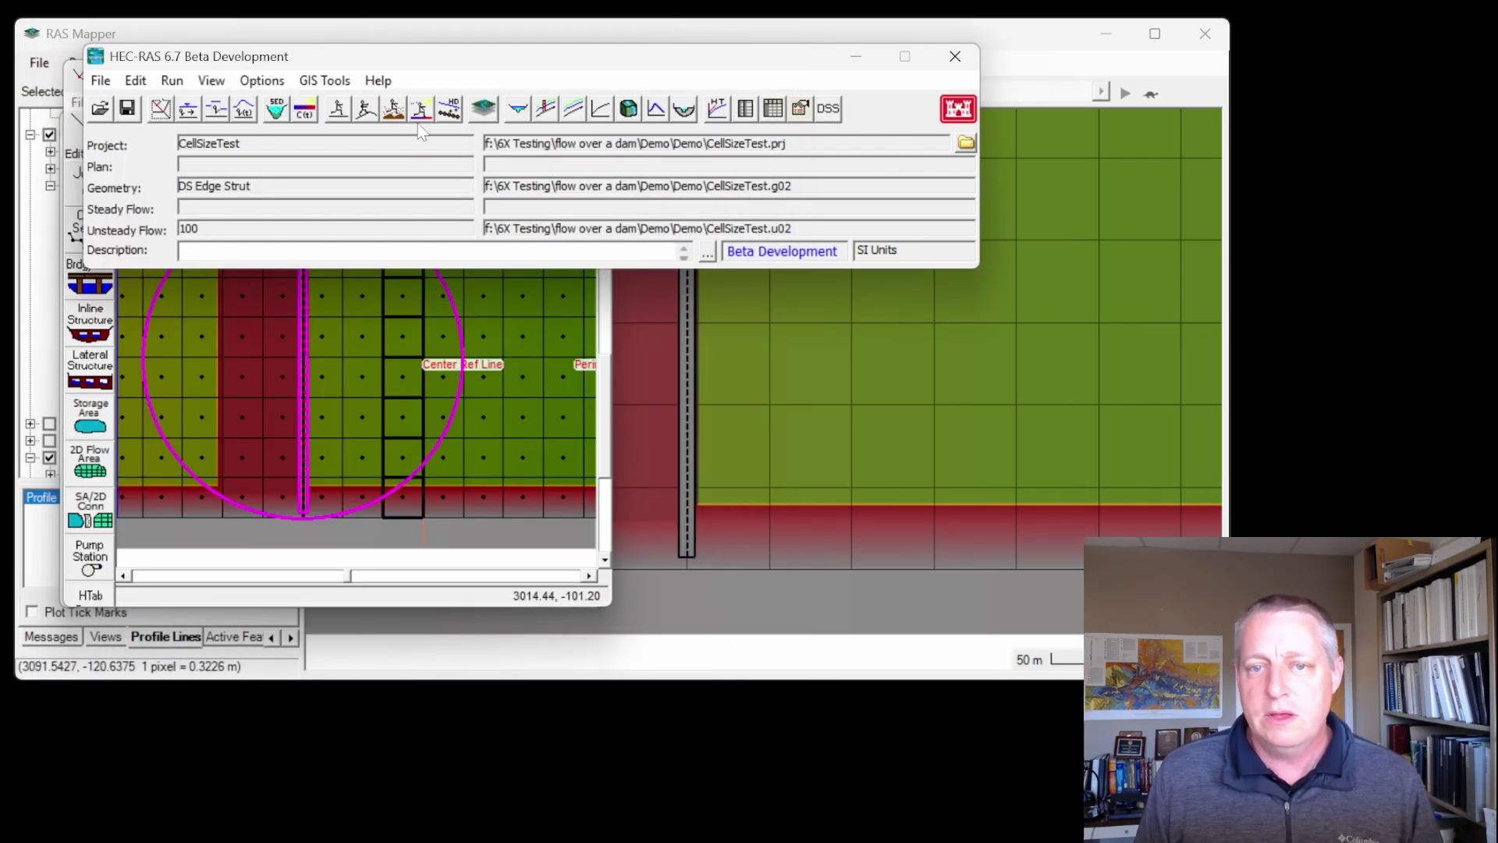
Step: Save the unsteady plan as 'DS Edge' and keep the DS Edge Strut geometry edits
click(393, 108)
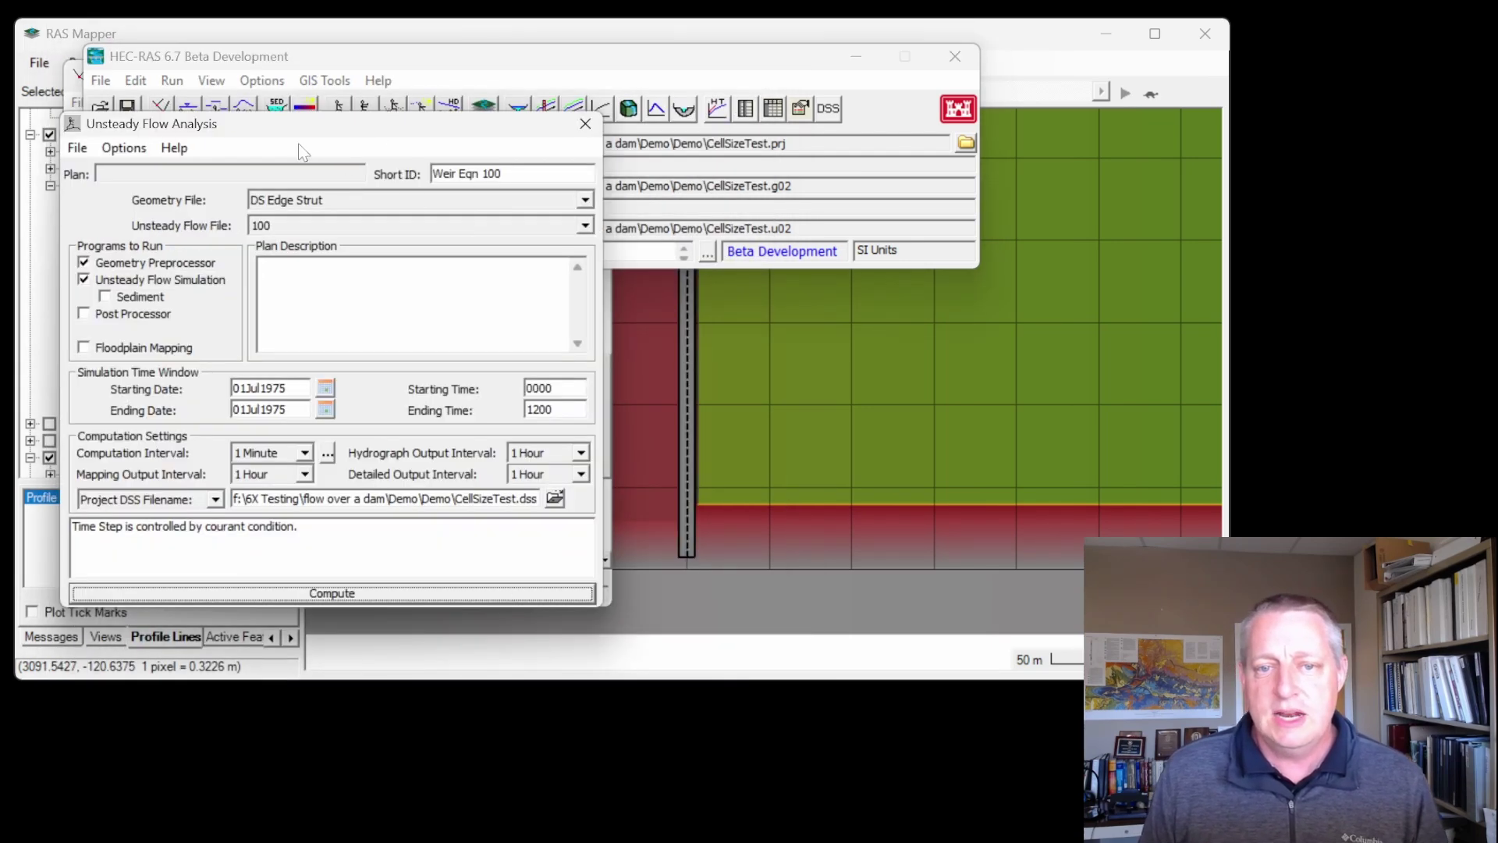
click(85, 152)
click(115, 241)
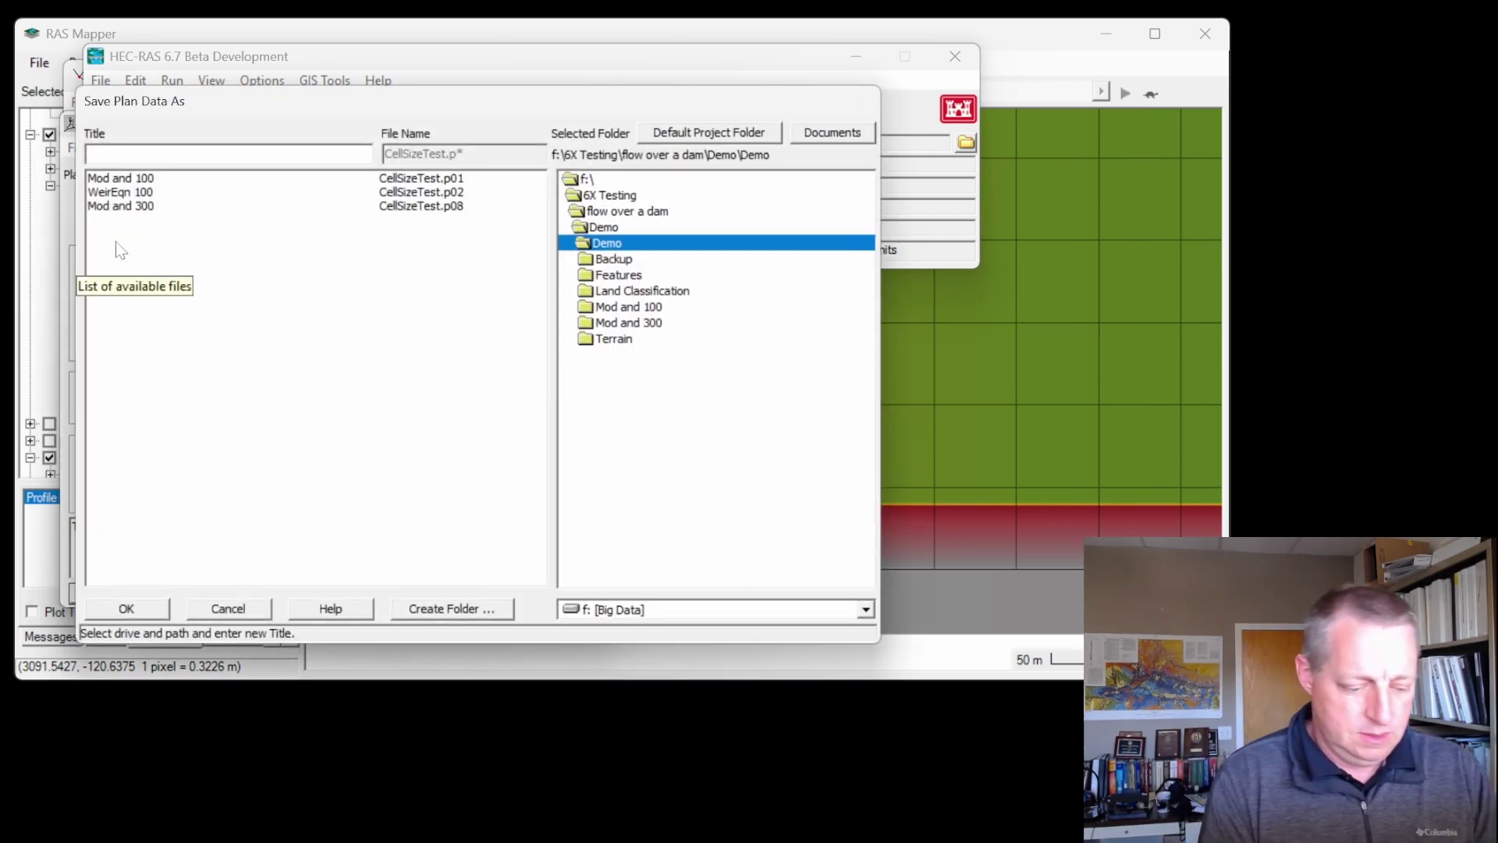
text(DS Edge)
key(Return)
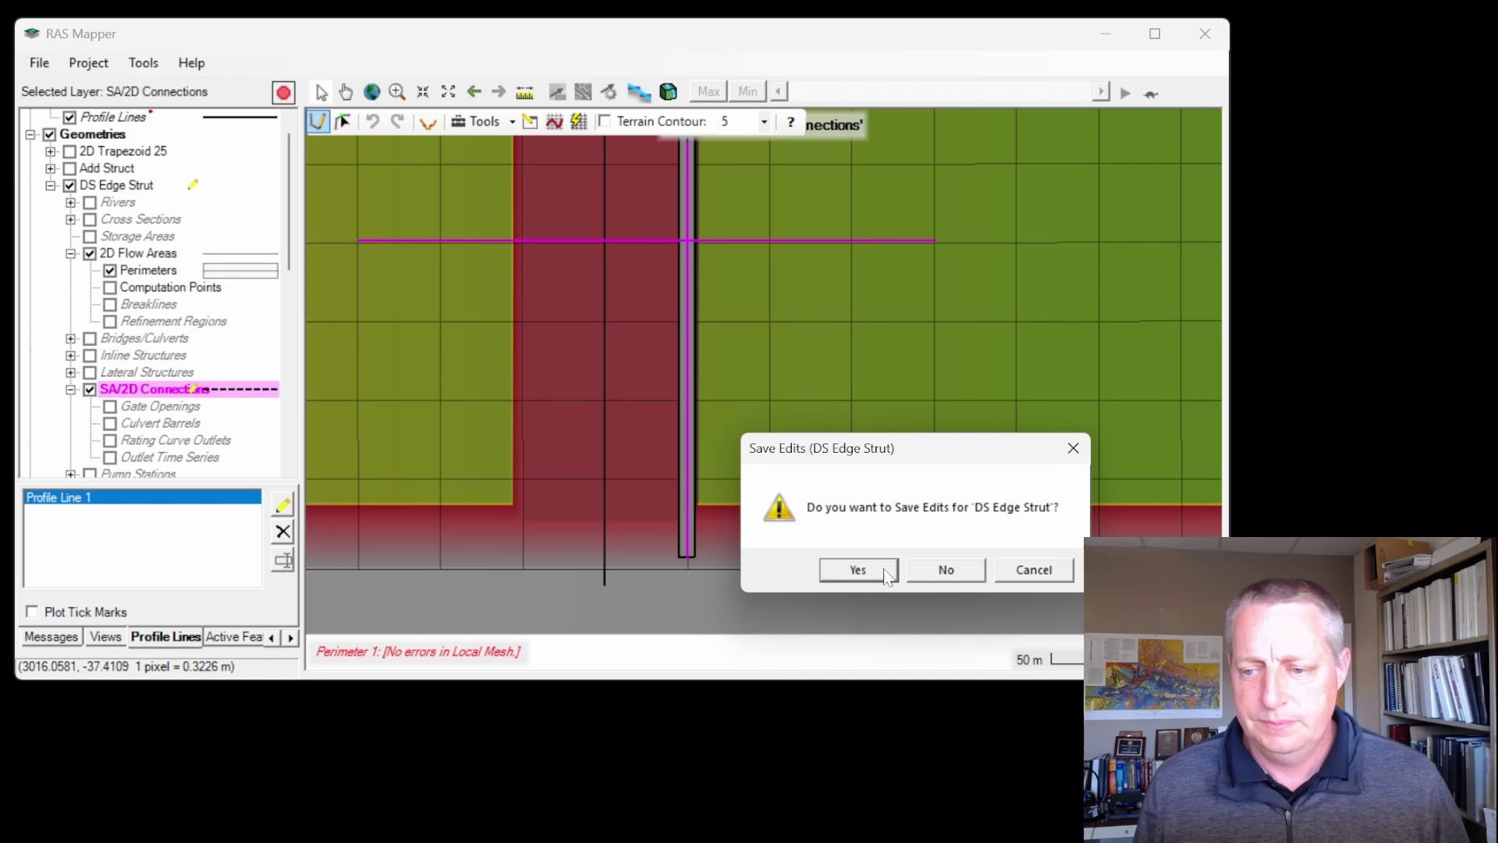
click(858, 570)
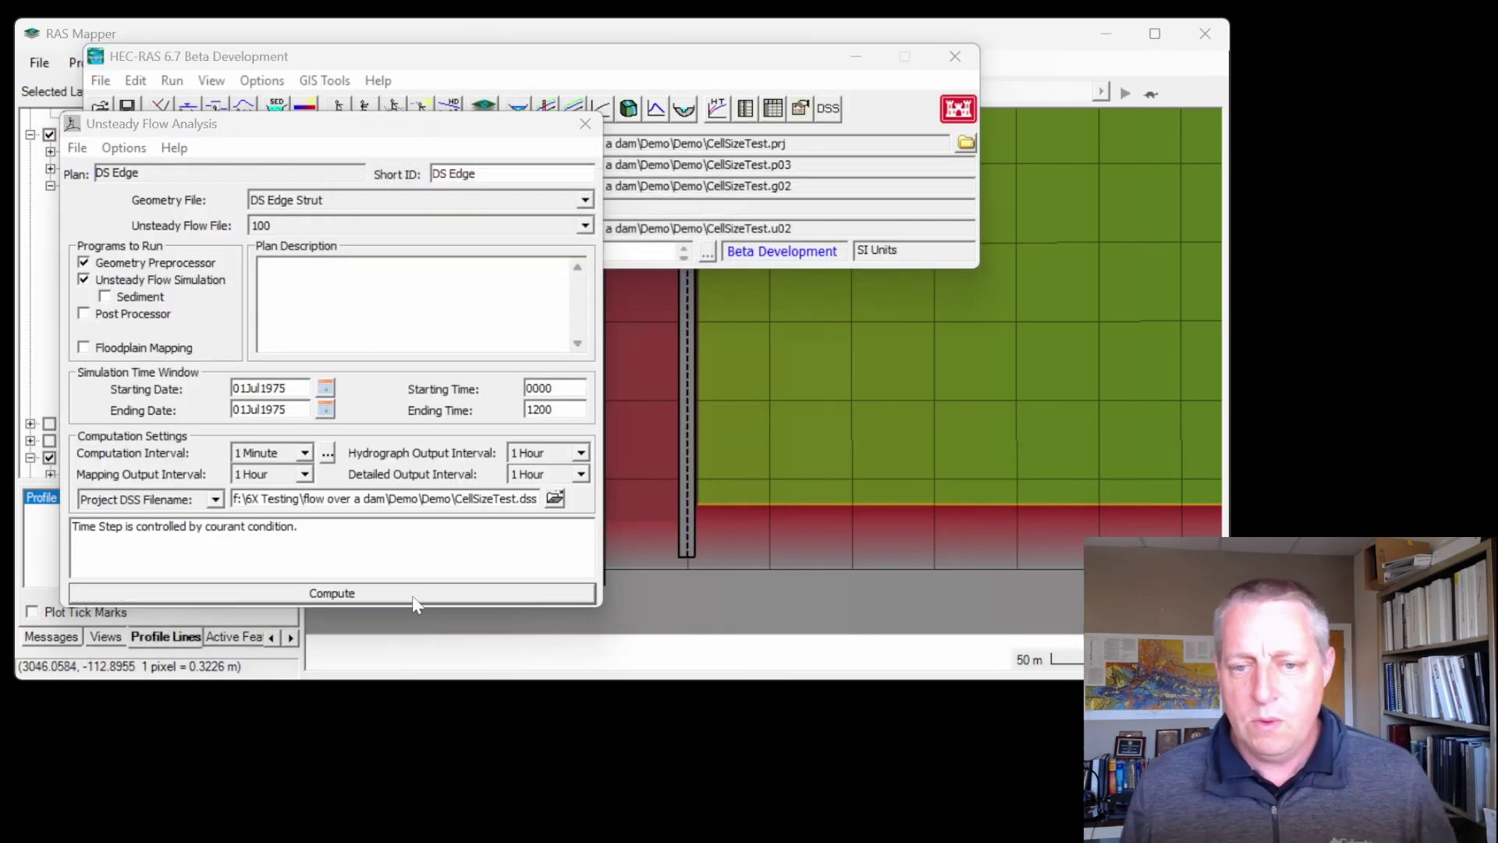
Step: Collapse the geometry layer groups and turn on the DS Edge WSE (Max) layer
key(alt+Tab)
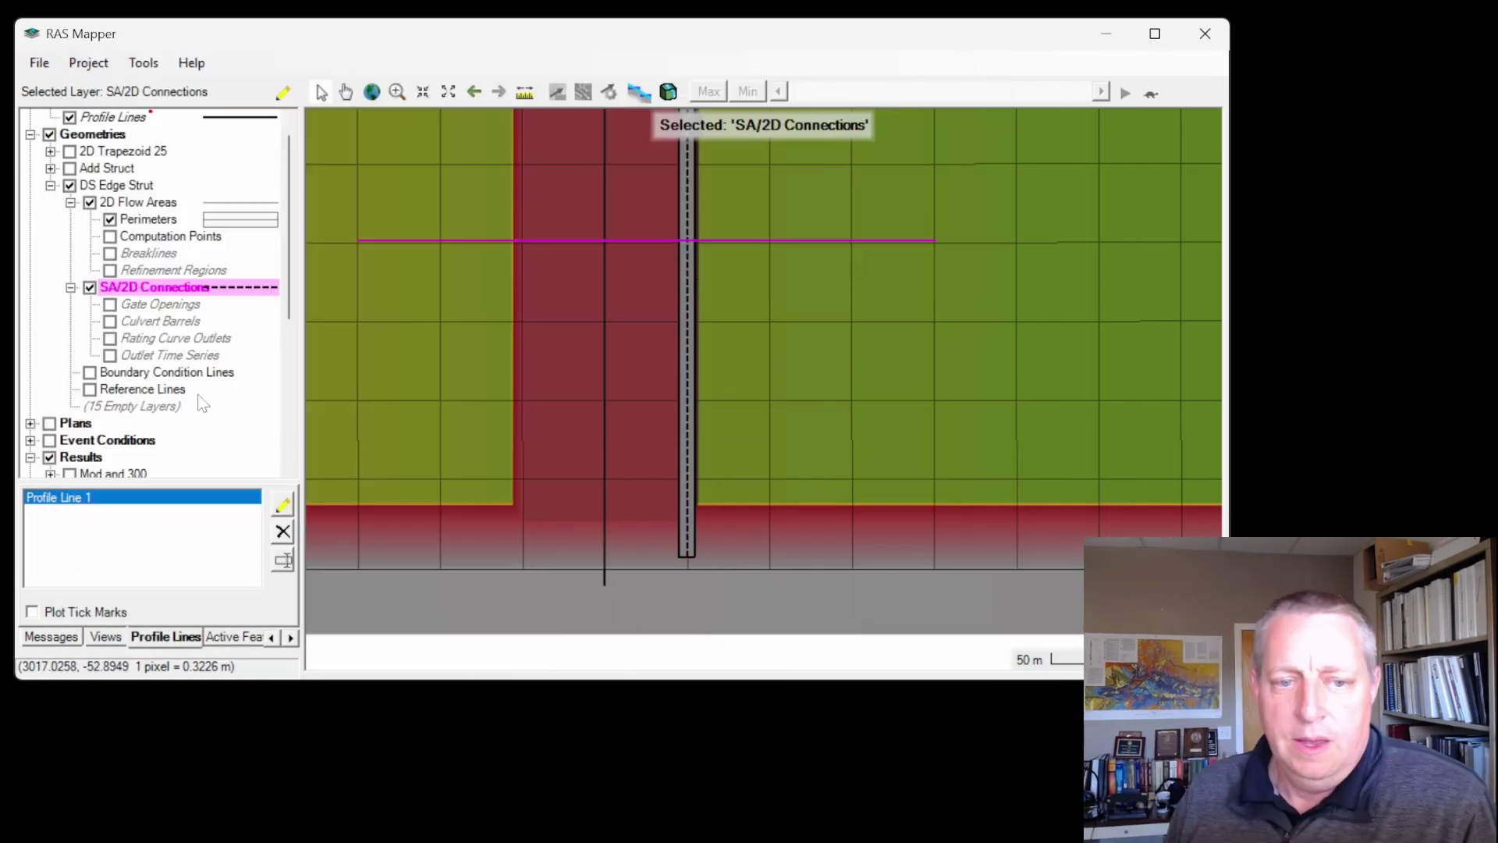
click(70, 287)
click(70, 202)
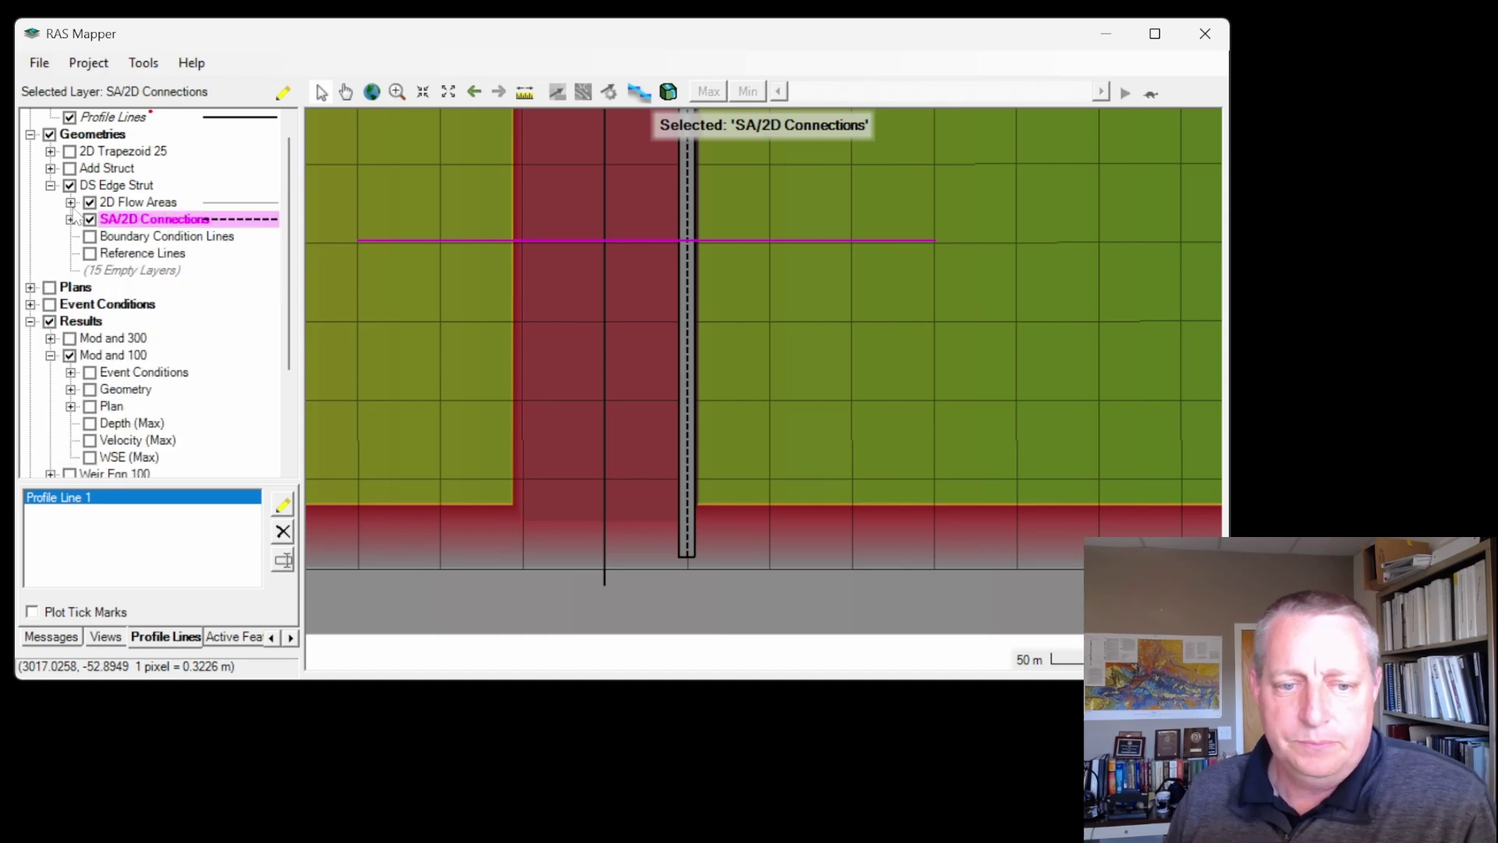
double_click(92, 134)
click(90, 457)
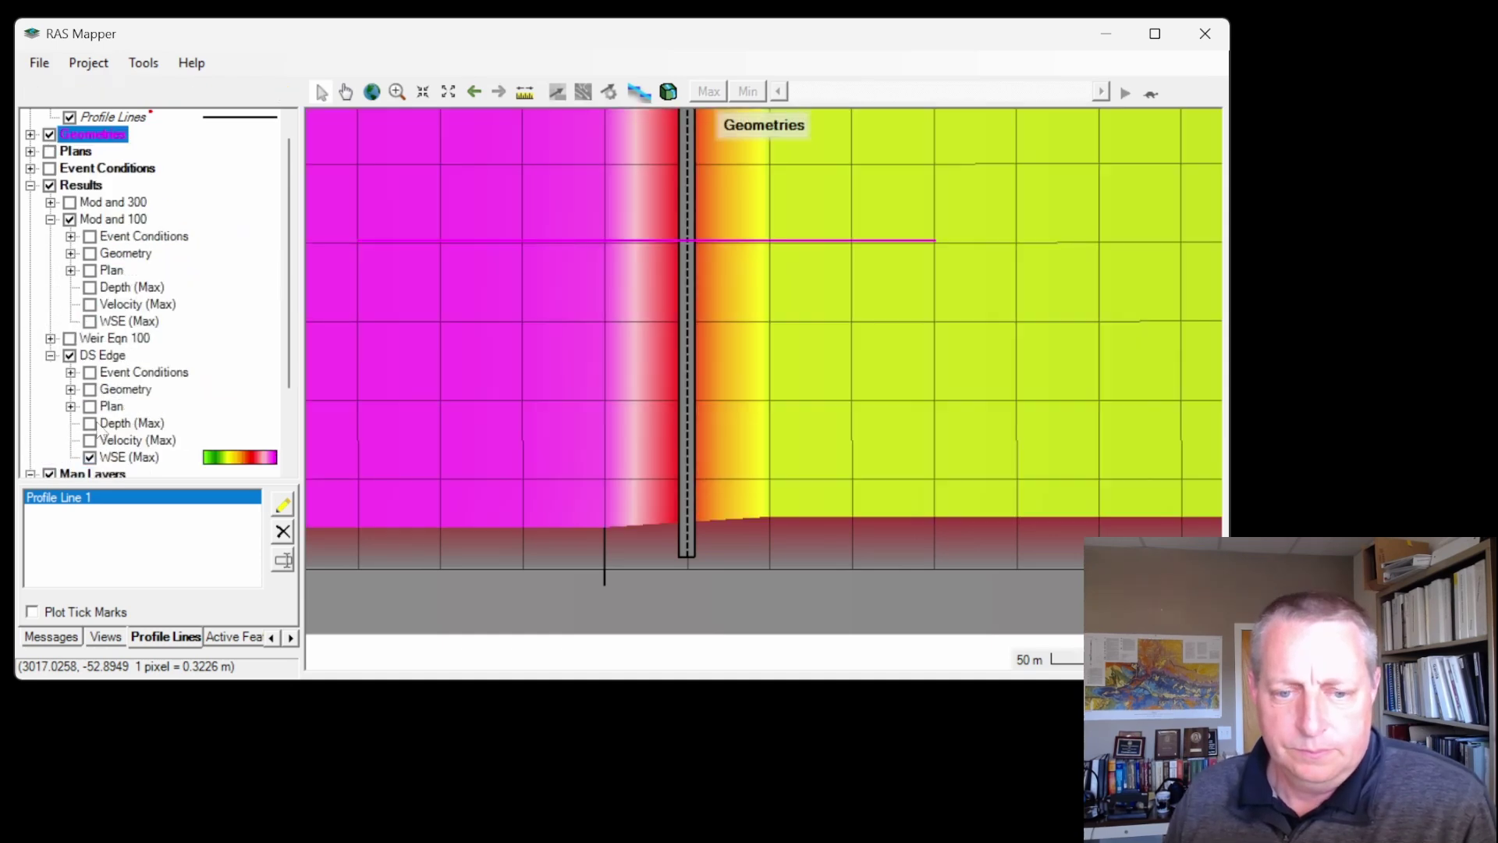
Step: Plot WSE along Profile Line 1 to compare the runs' maximum water surfaces
right_click(97, 507)
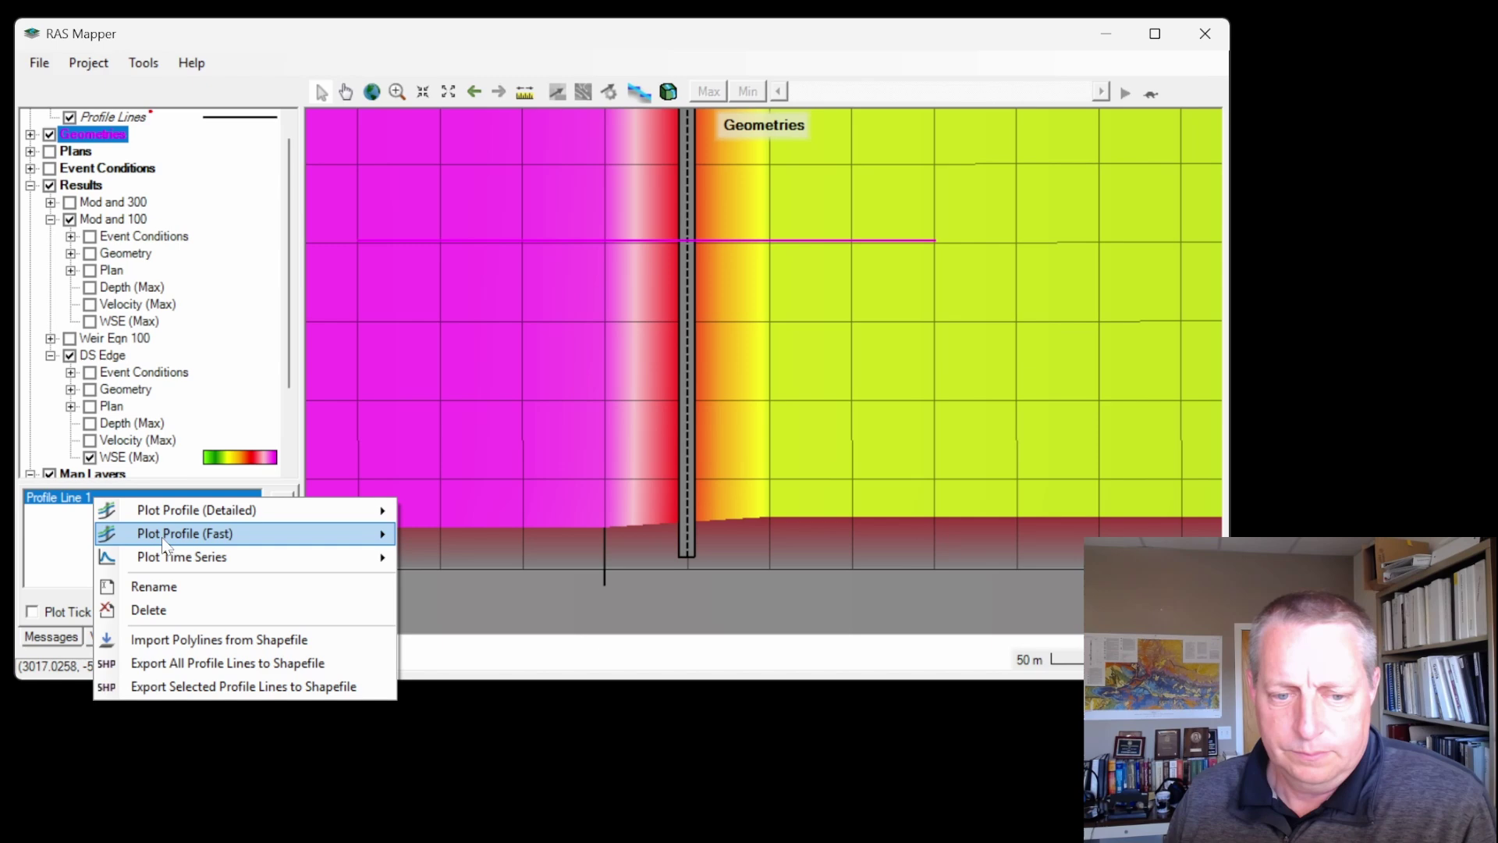
mouse_move(226, 531)
click(468, 555)
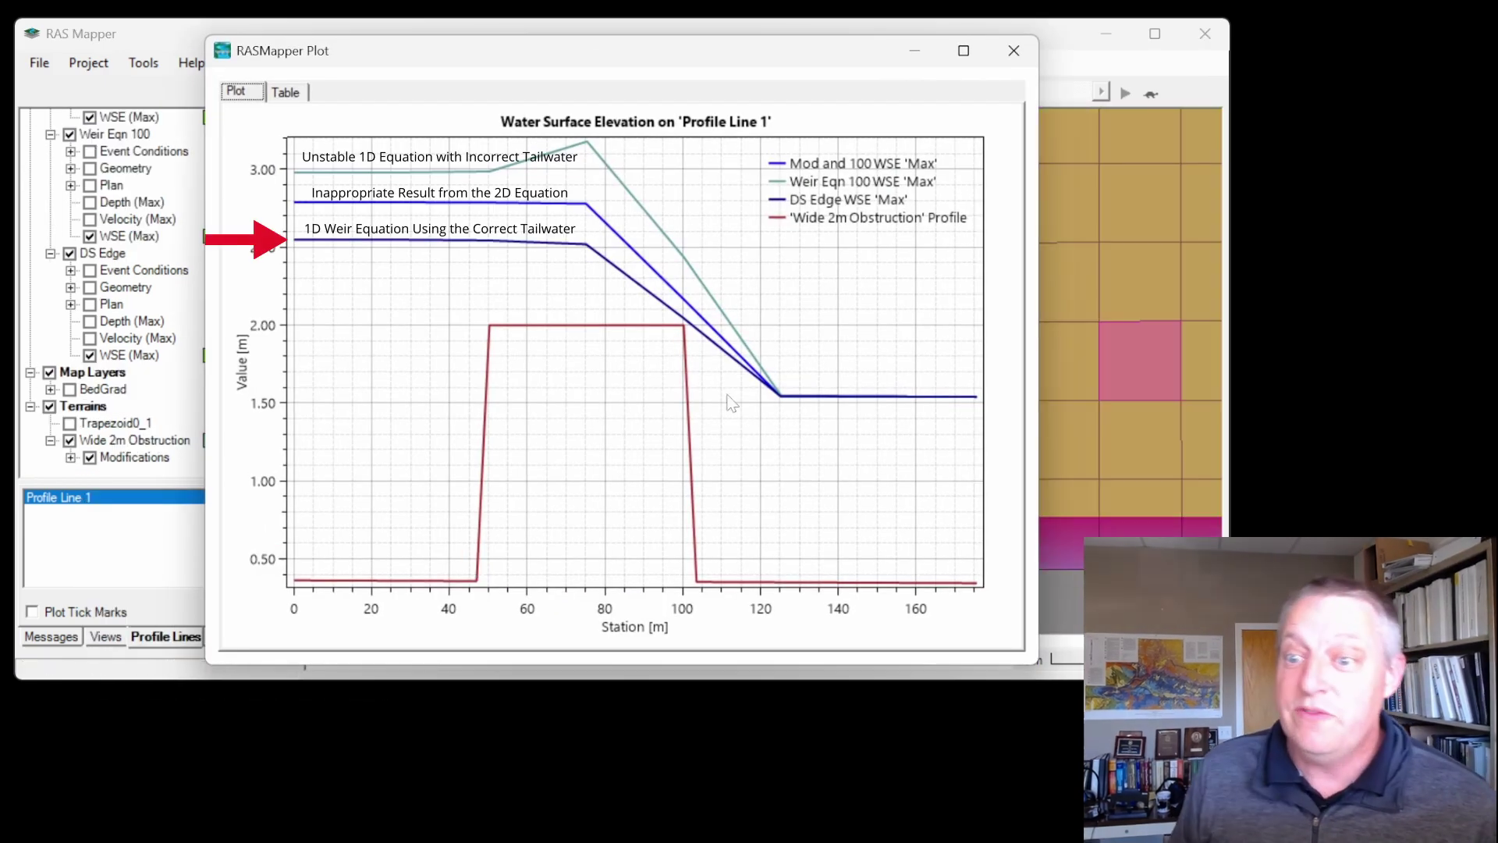
mouse_move(734, 380)
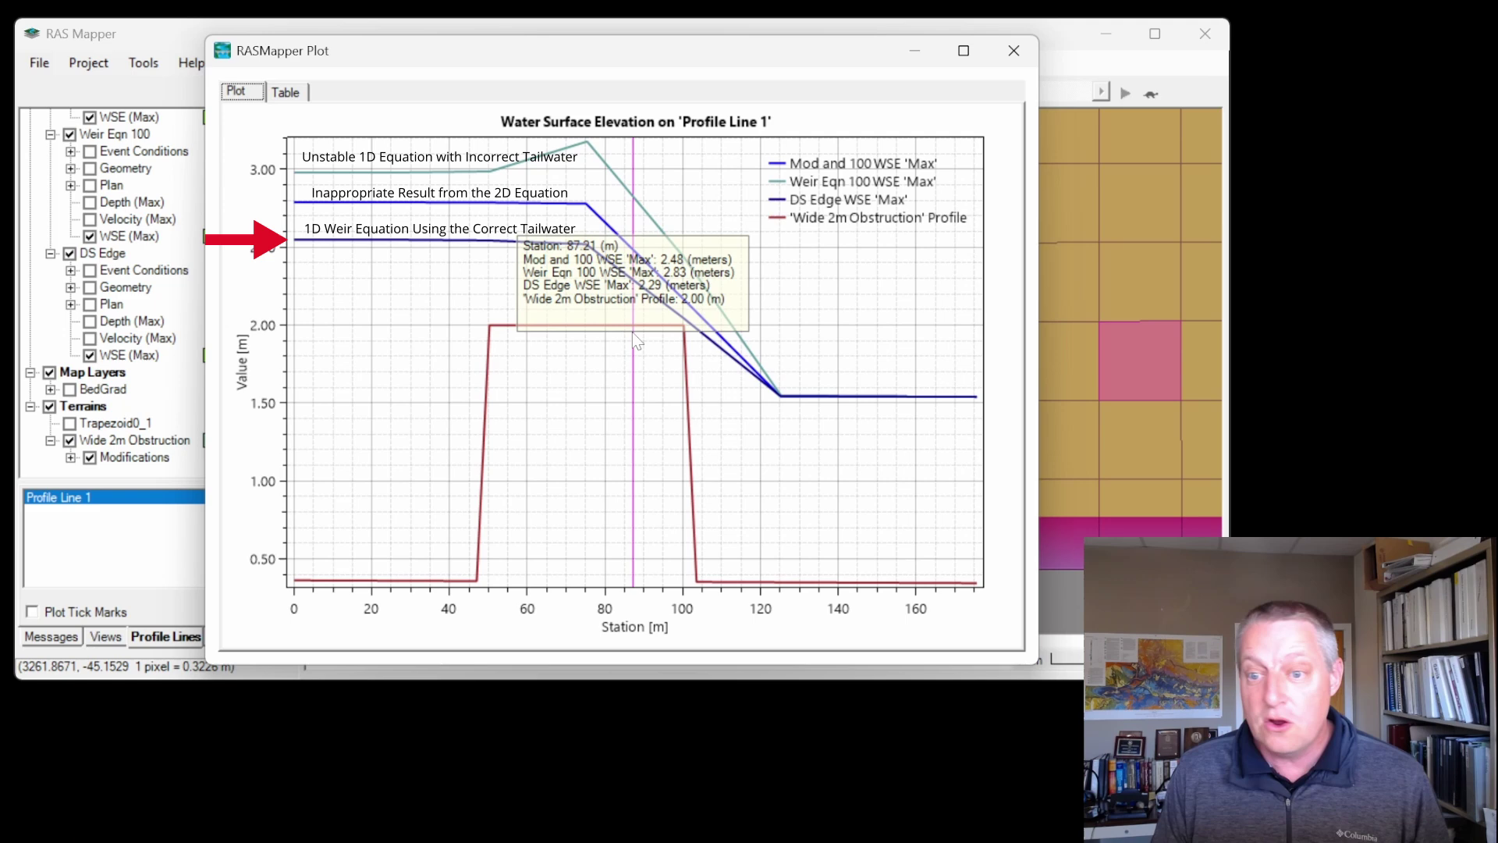
scroll(117, 289, up, 1)
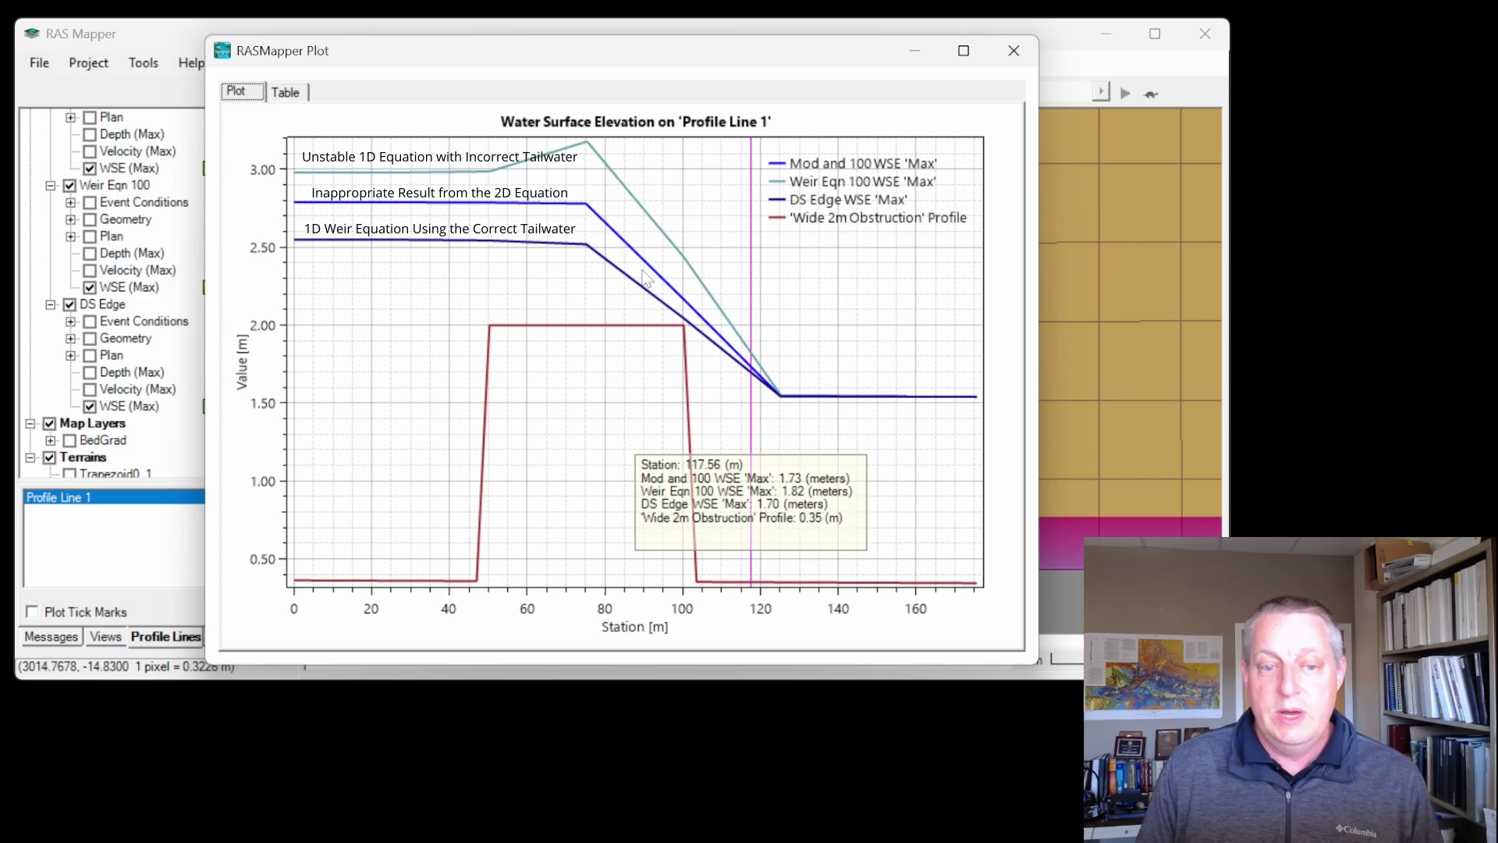
right_click(122, 499)
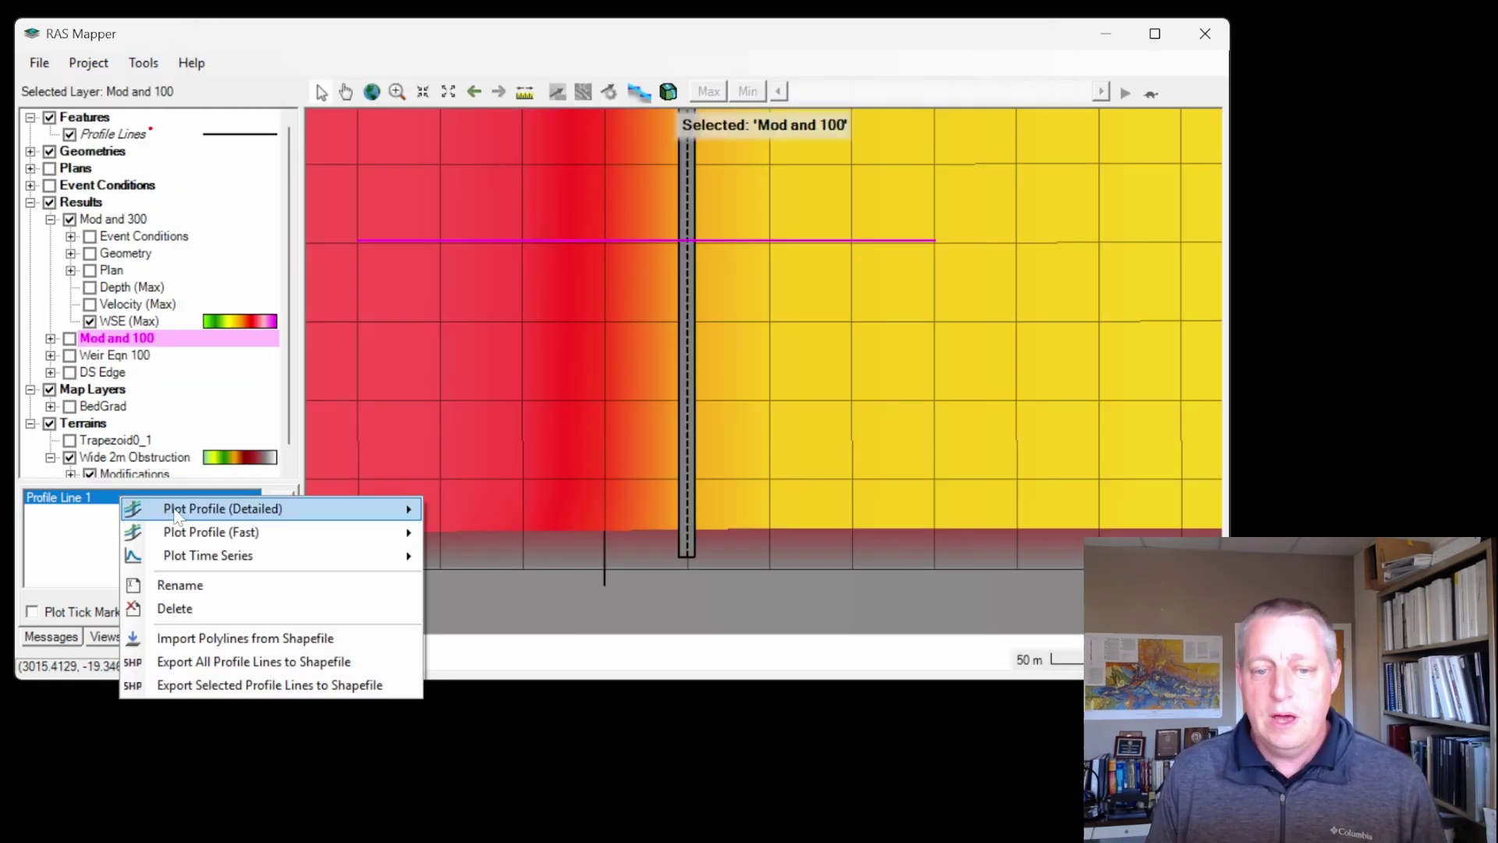
mouse_move(204, 513)
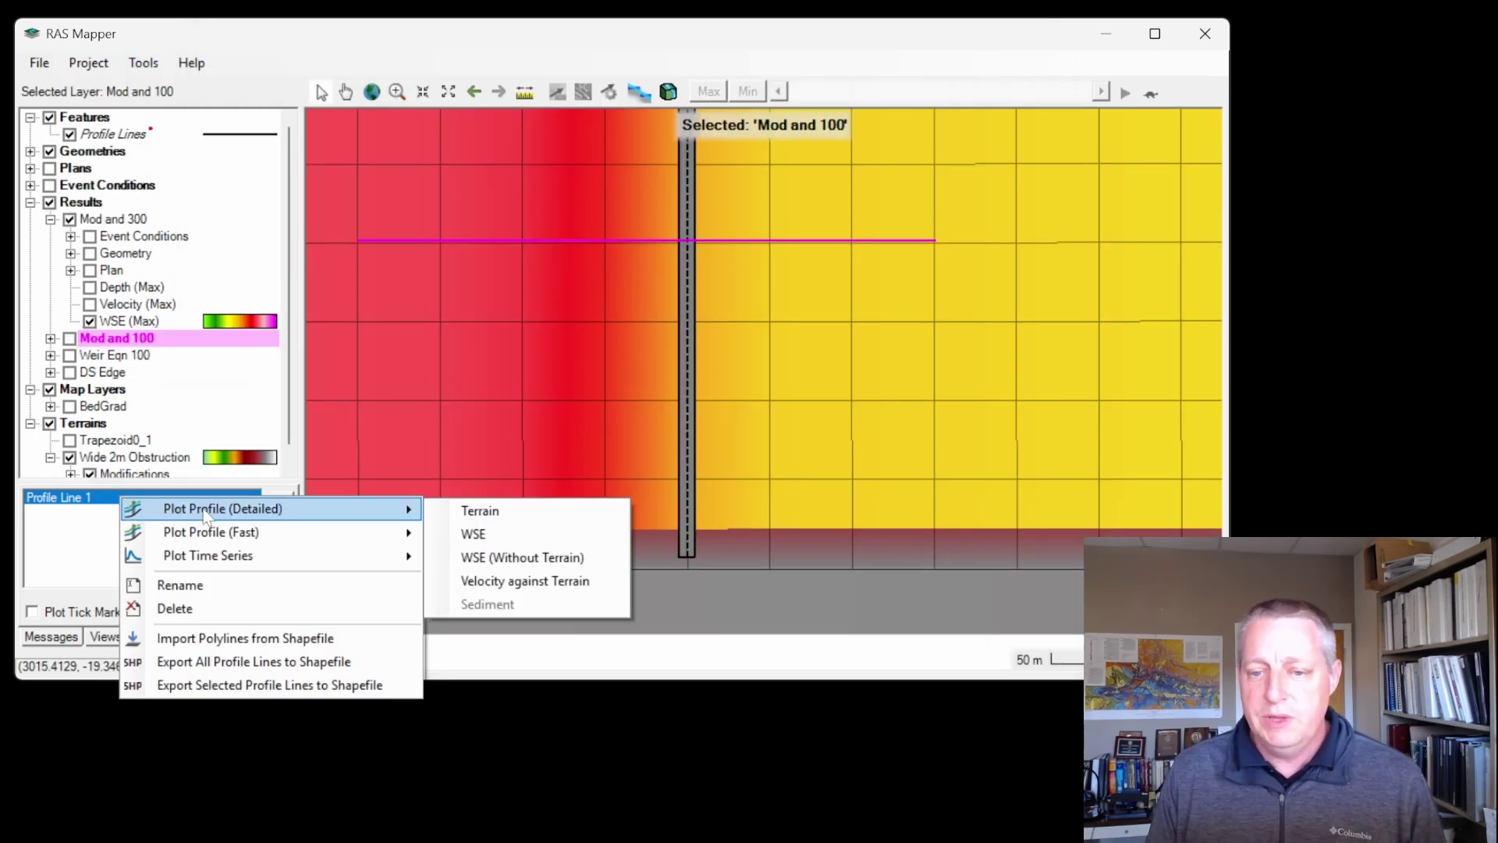
click(476, 536)
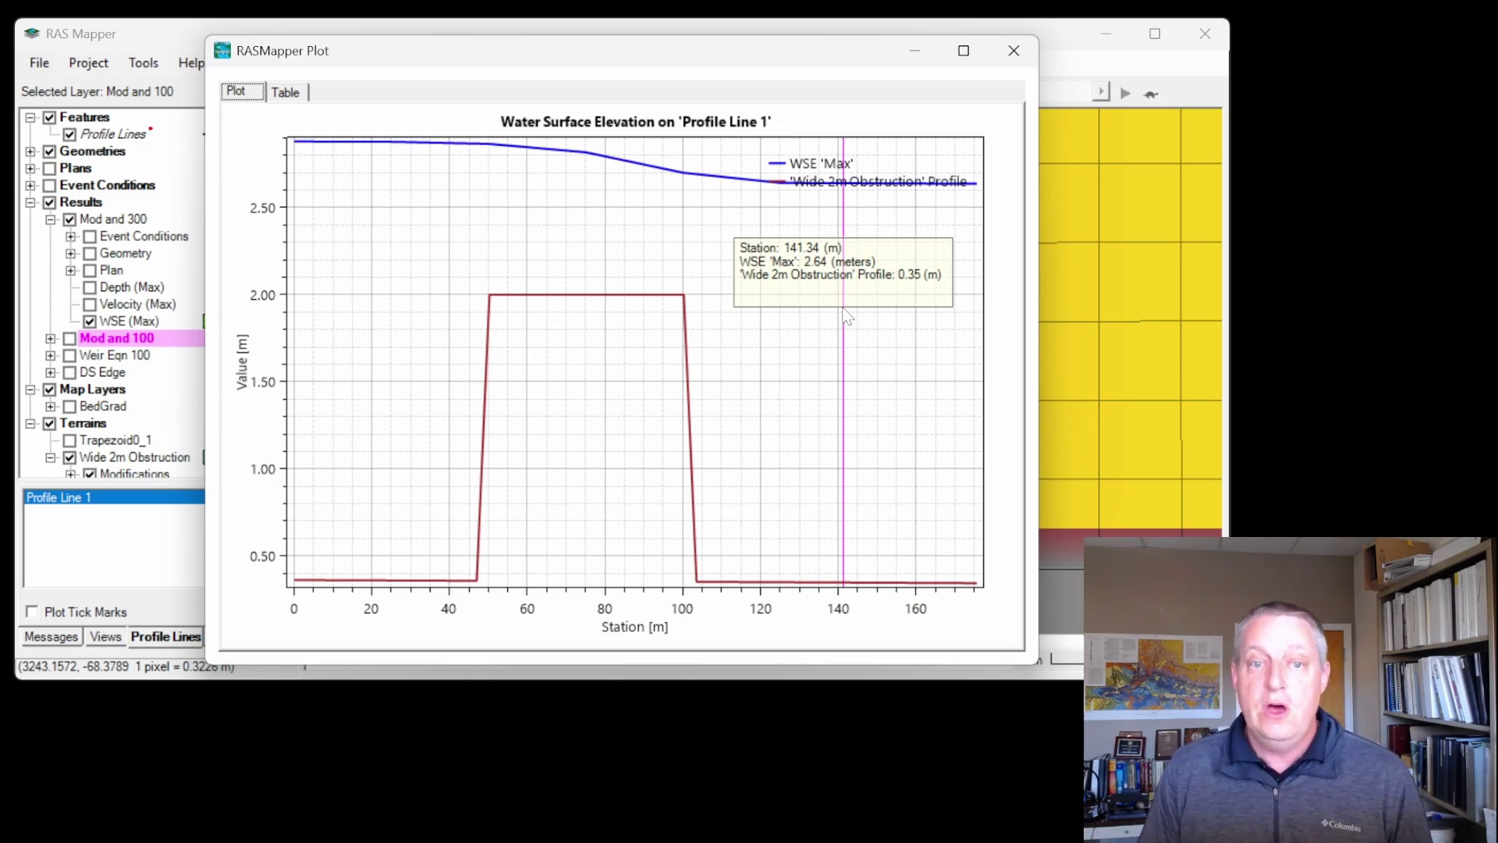
Step: Close the Profile Line 1 WSE plot
click(1015, 51)
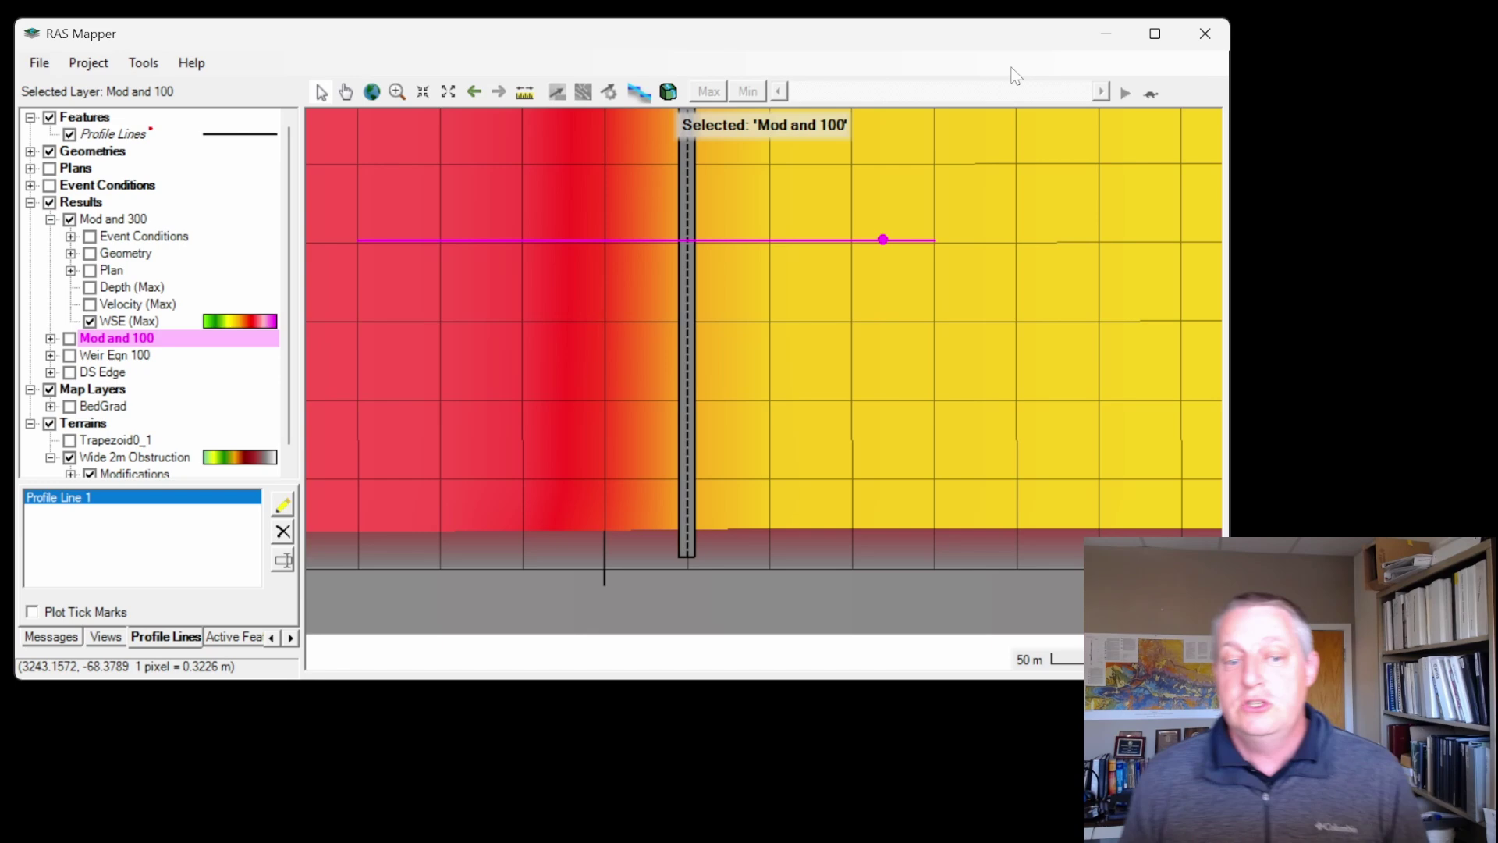